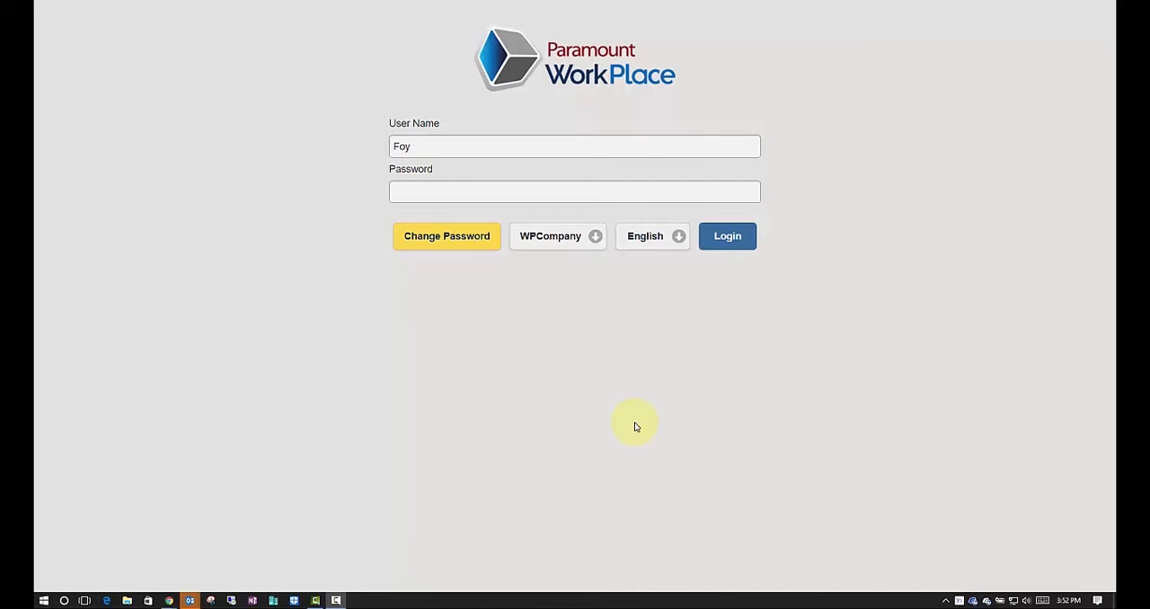
# Enter the account password and log in to WPCompany
pyautogui.click(404, 189)
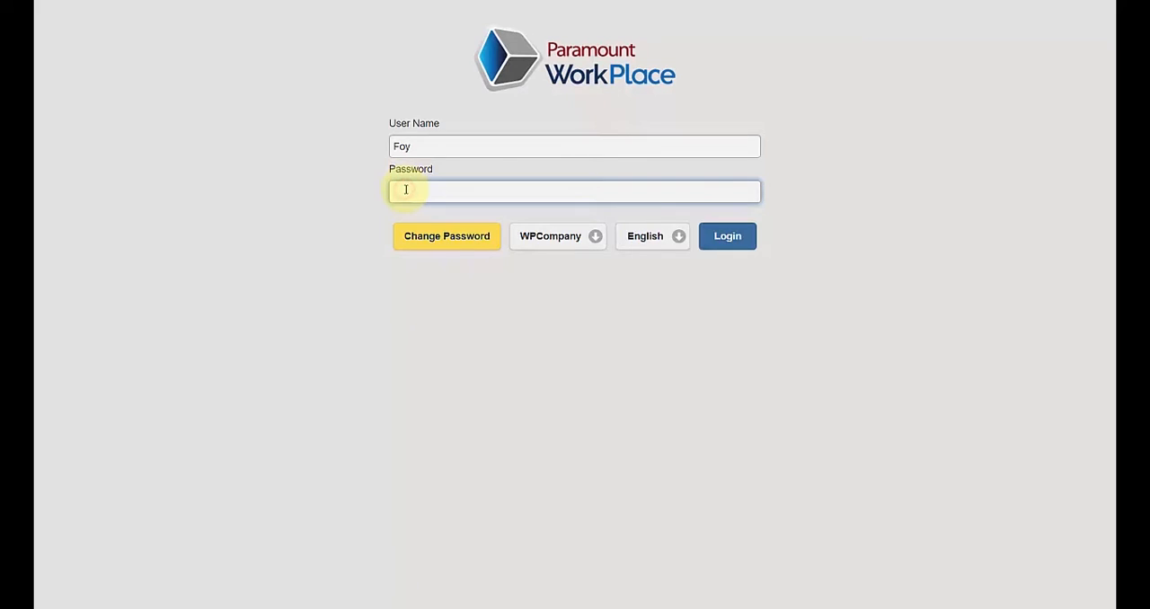
pyautogui.write('***')
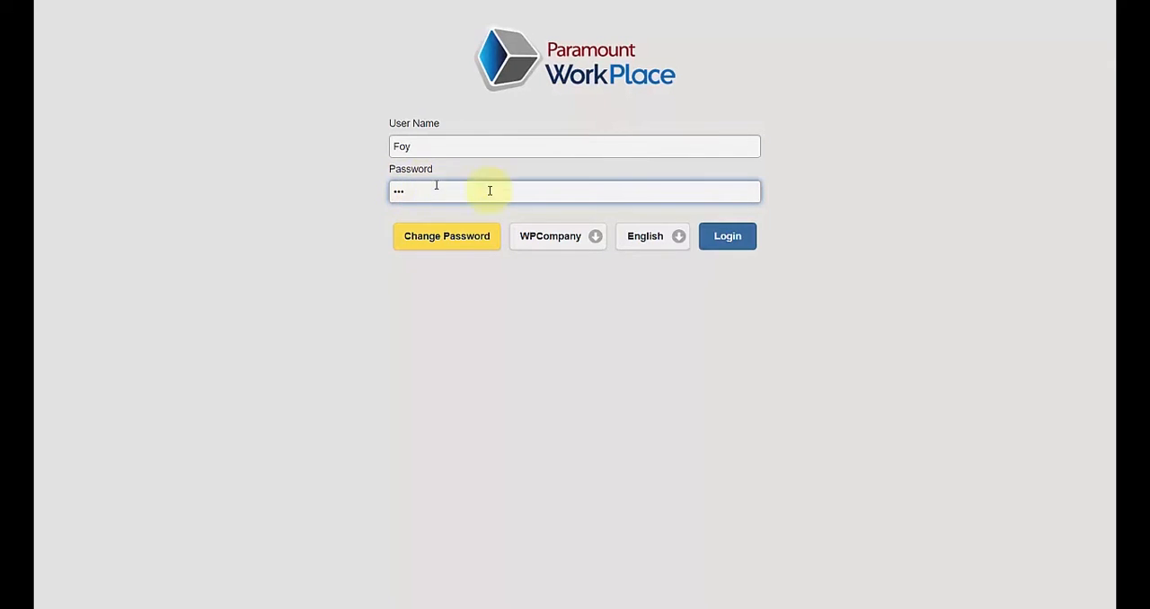
pyautogui.click(711, 239)
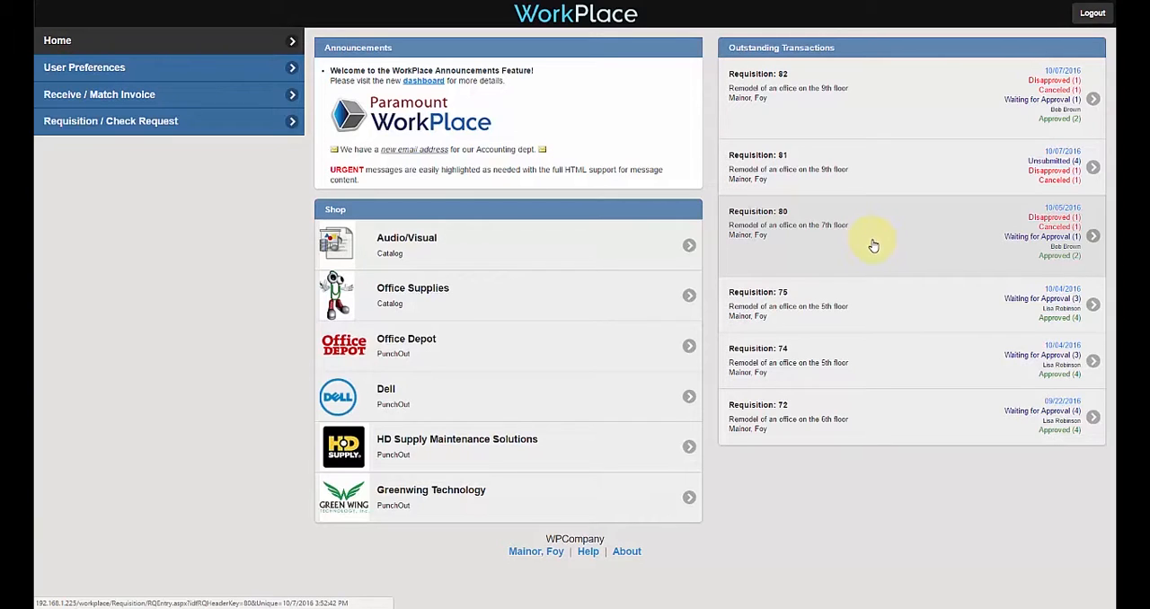
# Add one Smead Top-Tab Tuff Pocket Expanding File, 10/Pack, from the Office Supplies catalog to the cart
pyautogui.click(454, 302)
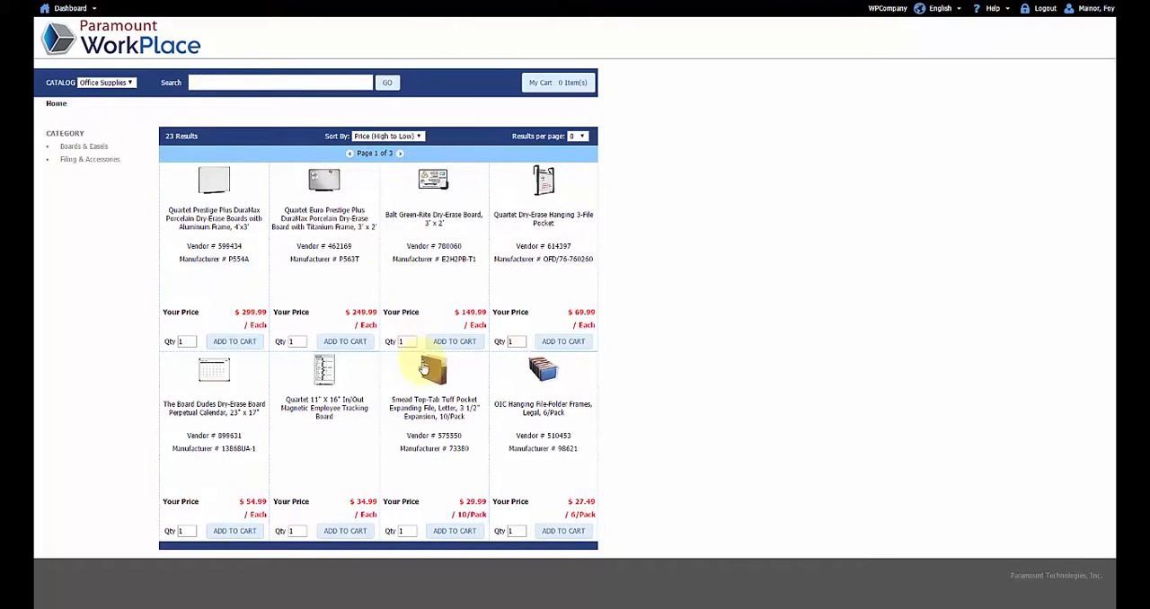
pyautogui.click(425, 371)
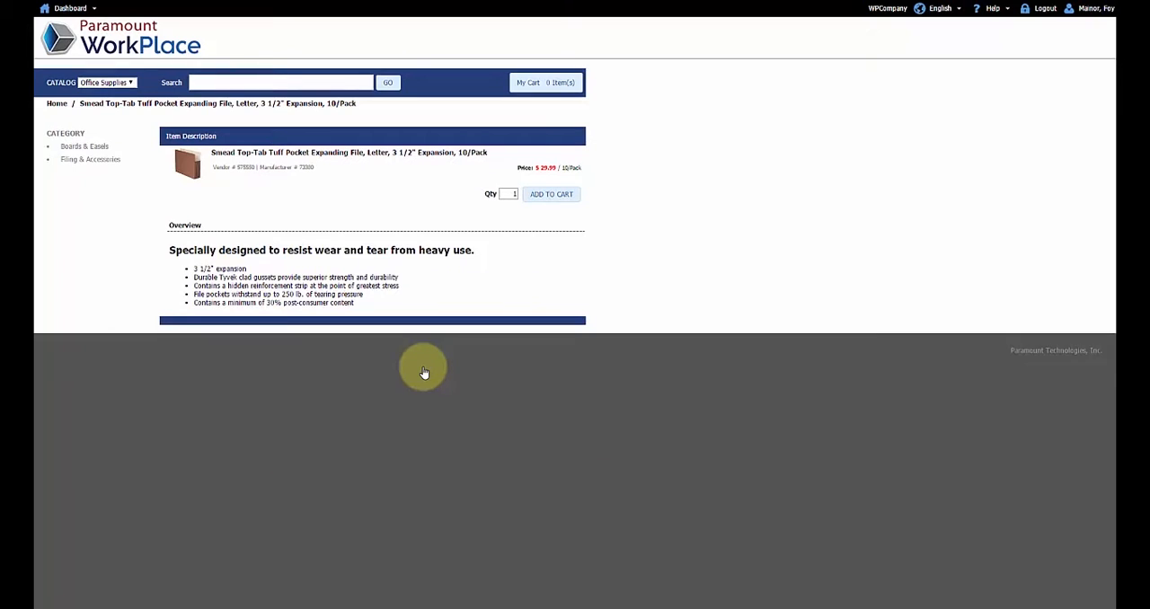
pyautogui.click(542, 200)
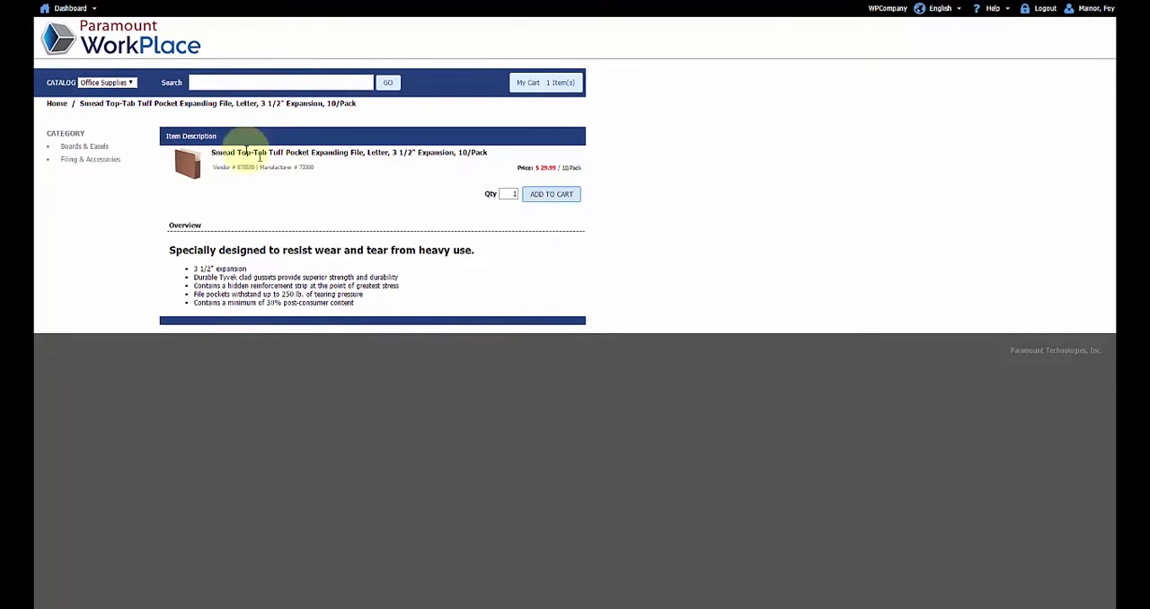
# Switch to the Audio/Visual catalog and add one Samsung 46" LED-LCD HDTV to the cart
pyautogui.click(130, 84)
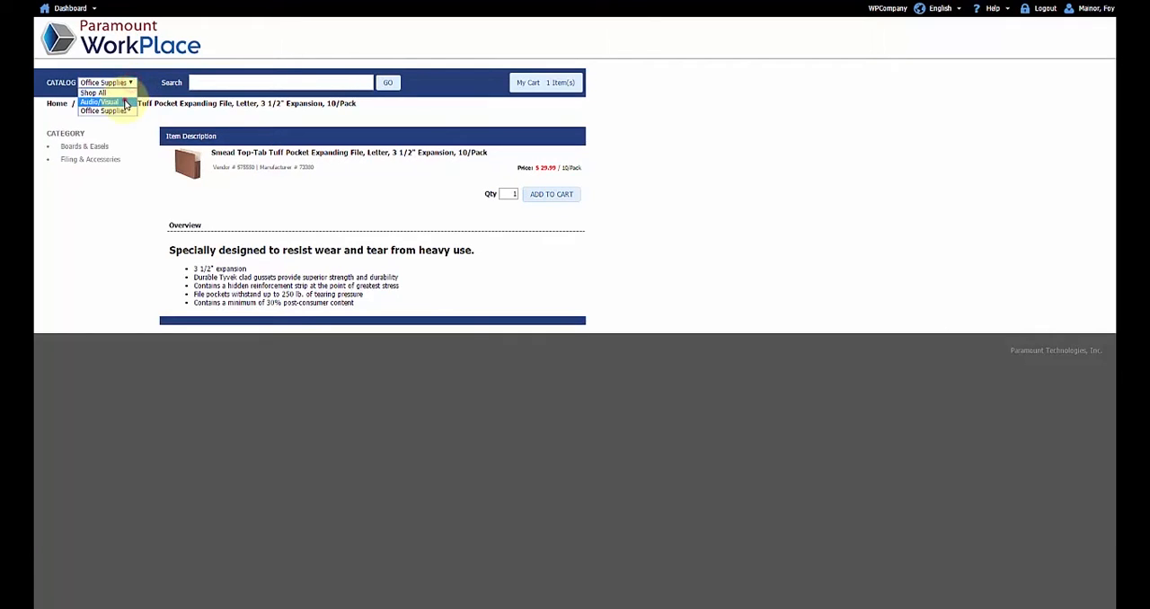
pyautogui.click(99, 101)
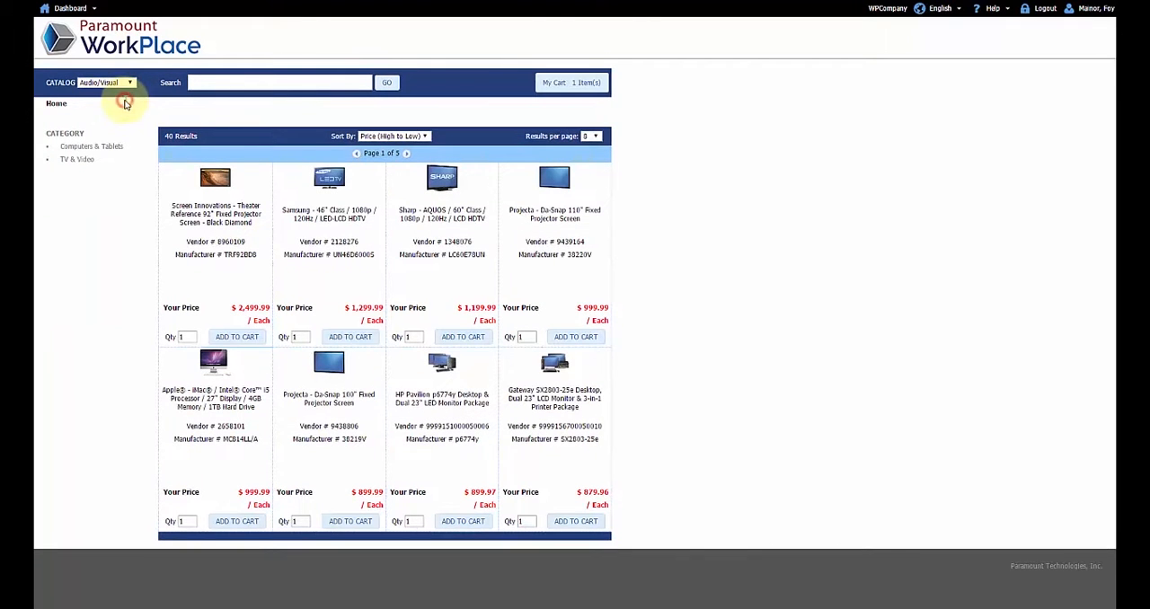
pyautogui.click(349, 342)
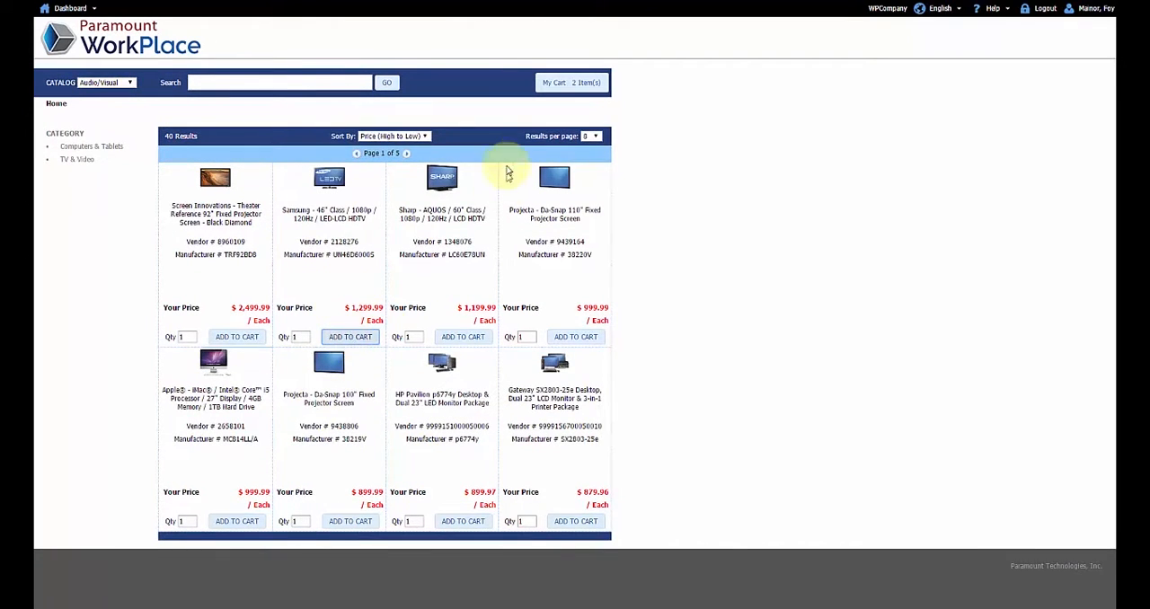
# Create an order requisition from the shopping cart and save it
pyautogui.click(567, 84)
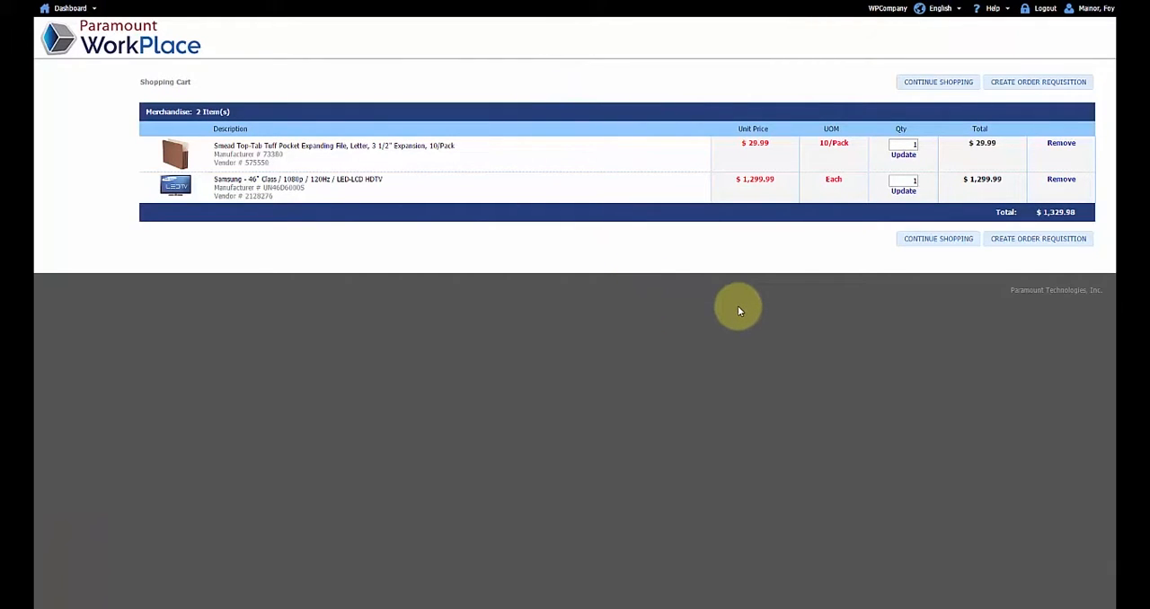
pyautogui.click(1035, 84)
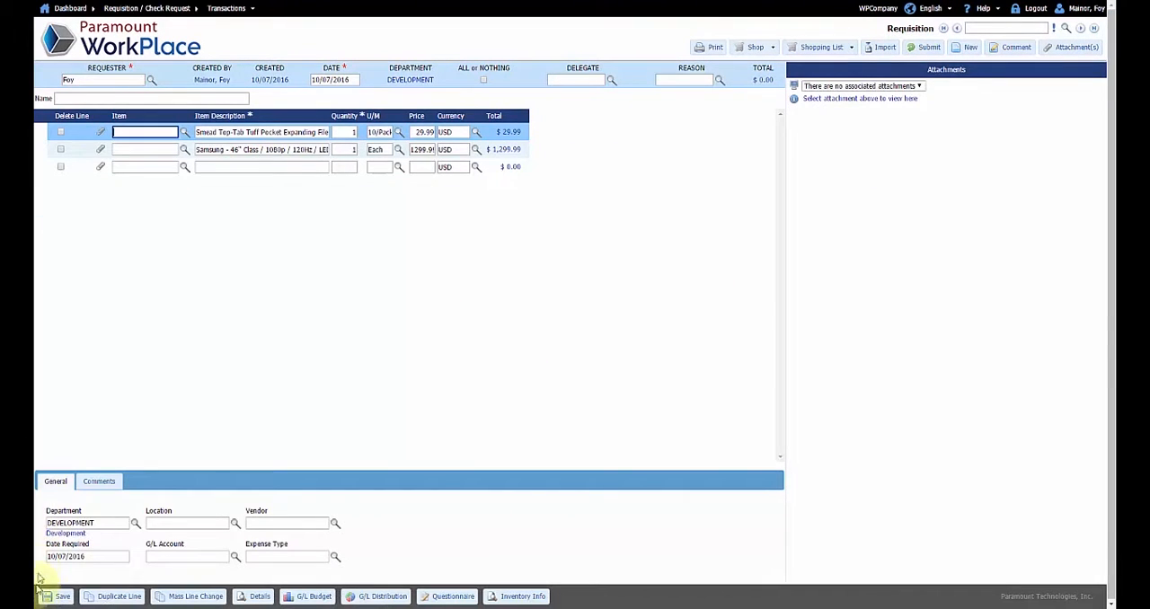
pyautogui.click(58, 596)
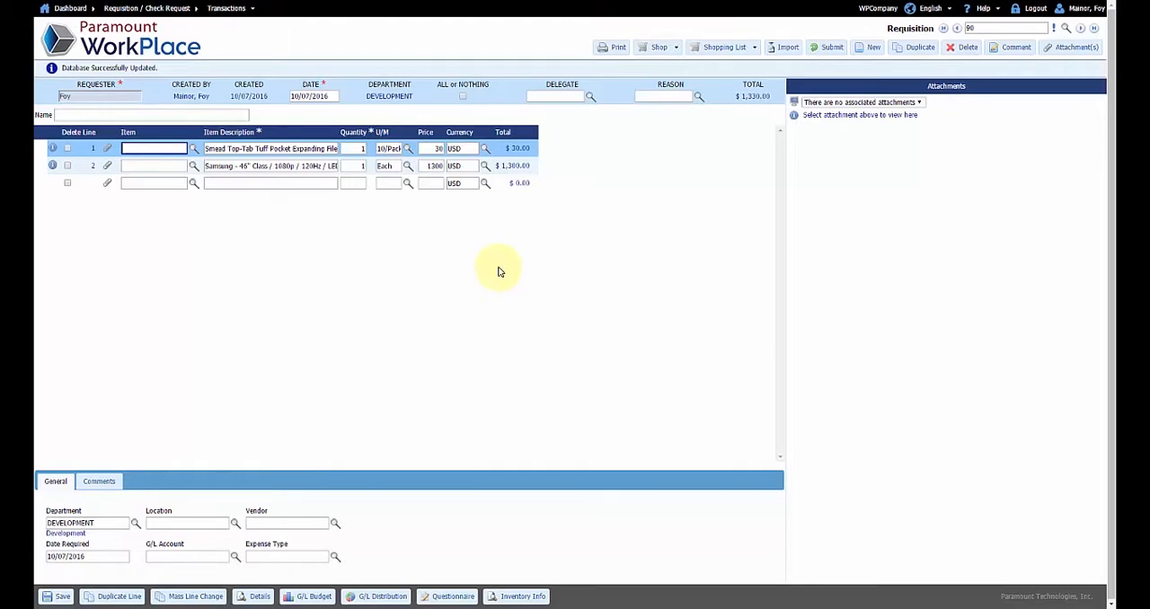
# Punch out from the requisition to Office Depot and search its store for item 181594
pyautogui.click(651, 50)
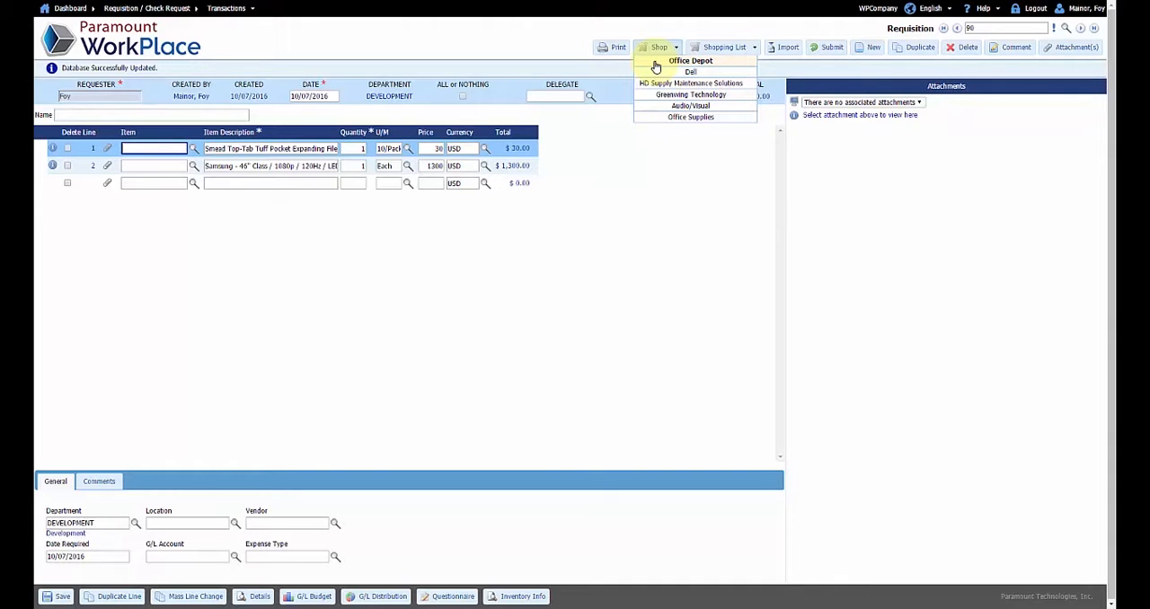
pyautogui.click(656, 65)
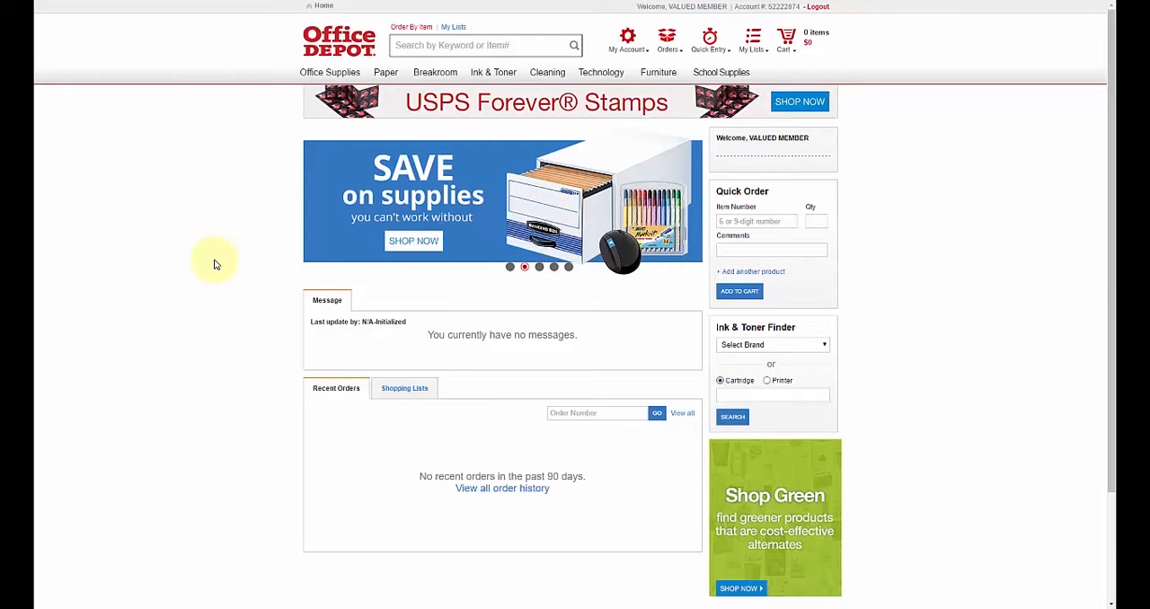
pyautogui.moveTo(360, 75)
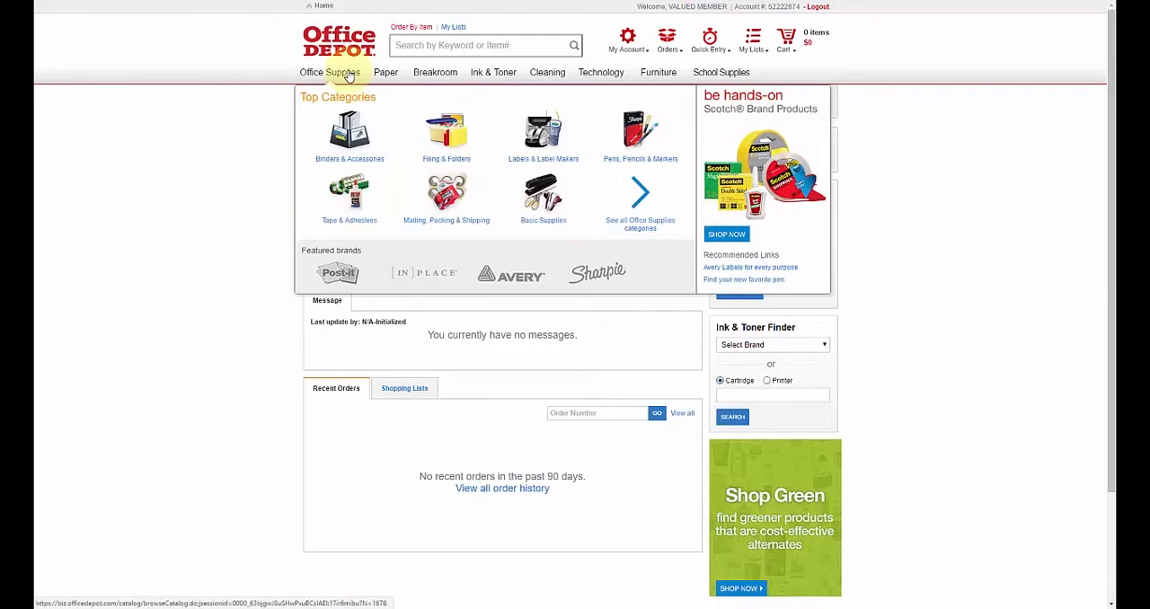
pyautogui.moveTo(427, 77)
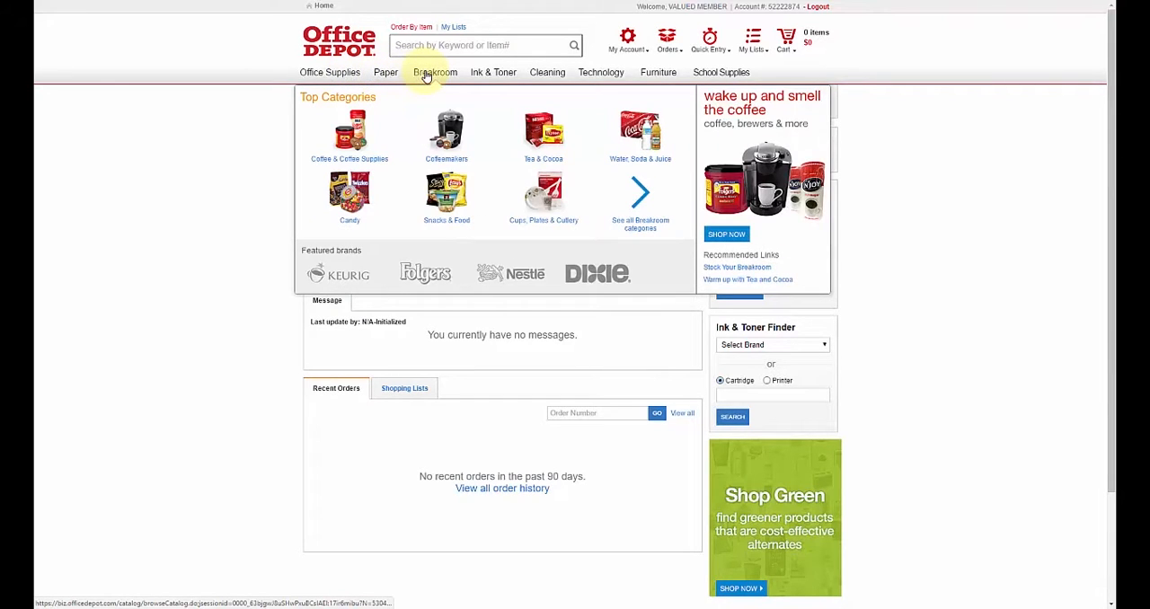
pyautogui.click(409, 44)
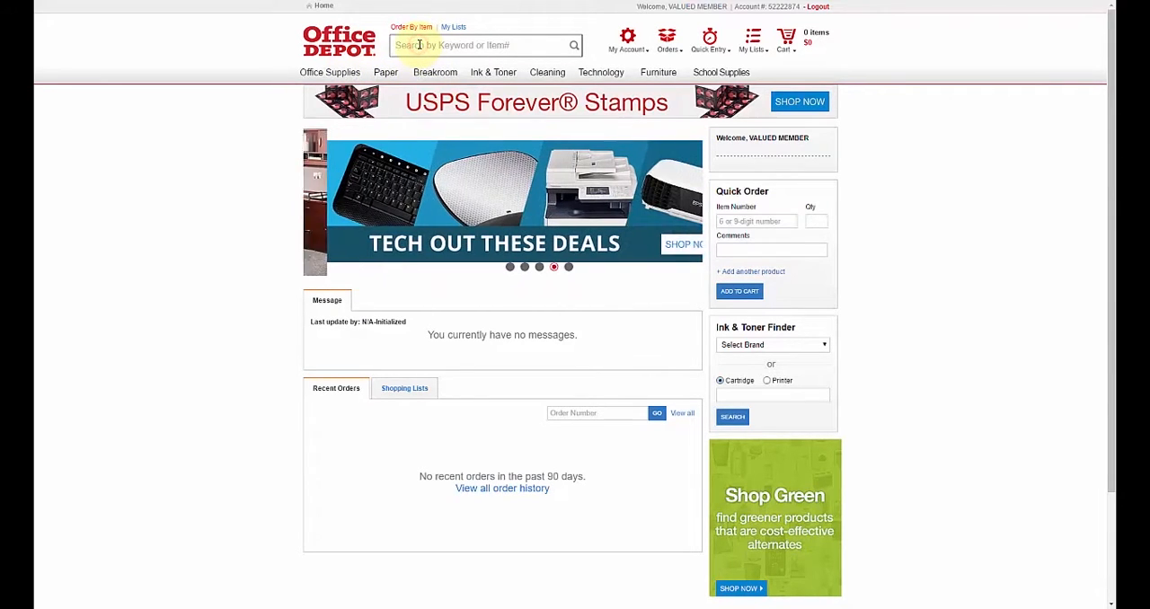
pyautogui.write('181504')
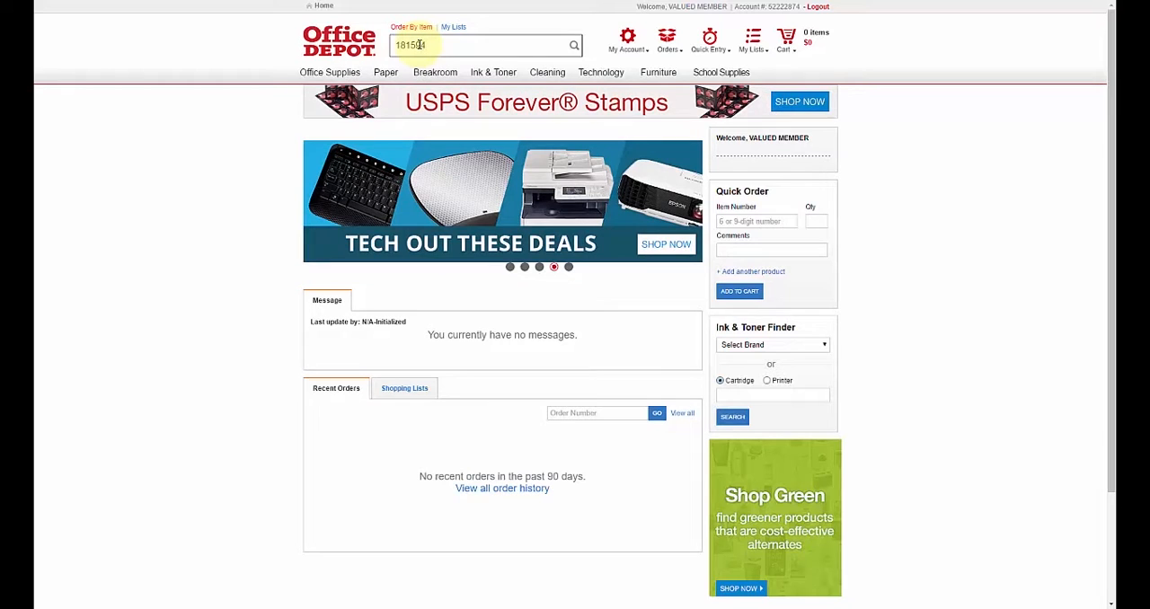
pyautogui.press('Return')
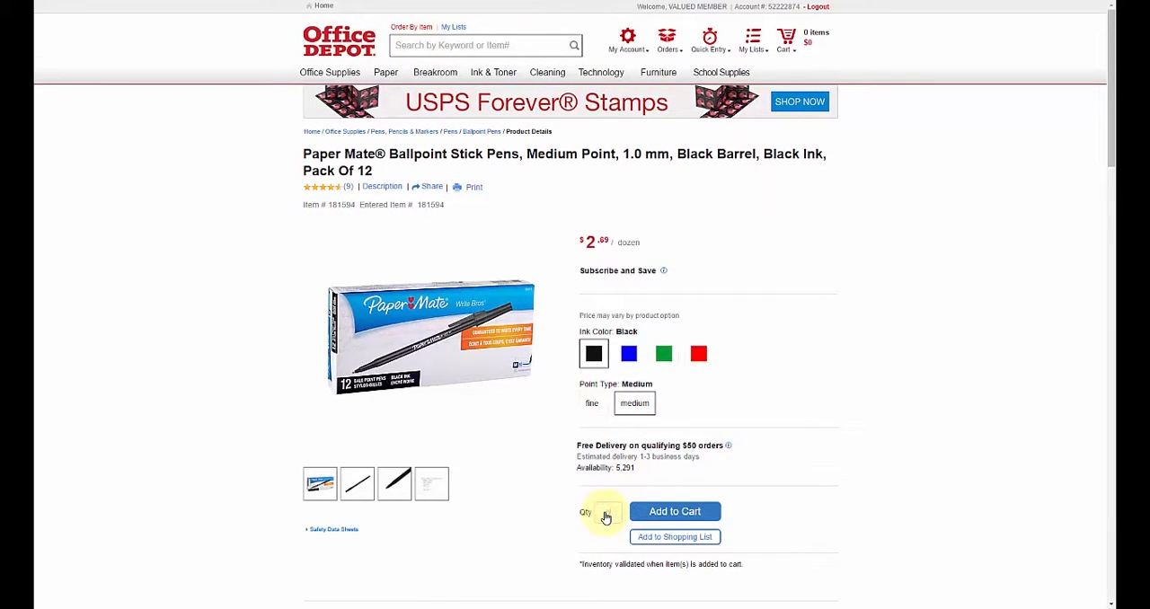
# Add 5 of the Paper Mate black ballpoint pen packs to the Office Depot cart and check out to the requisition
pyautogui.click(606, 518)
pyautogui.write('5')
pyautogui.click(686, 514)
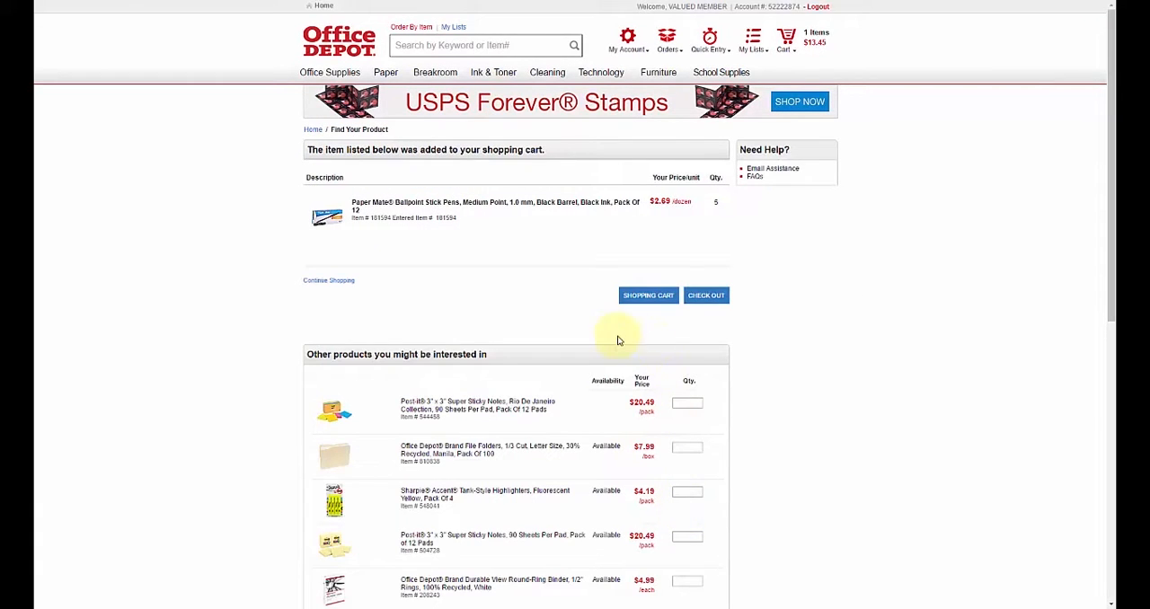
pyautogui.click(704, 298)
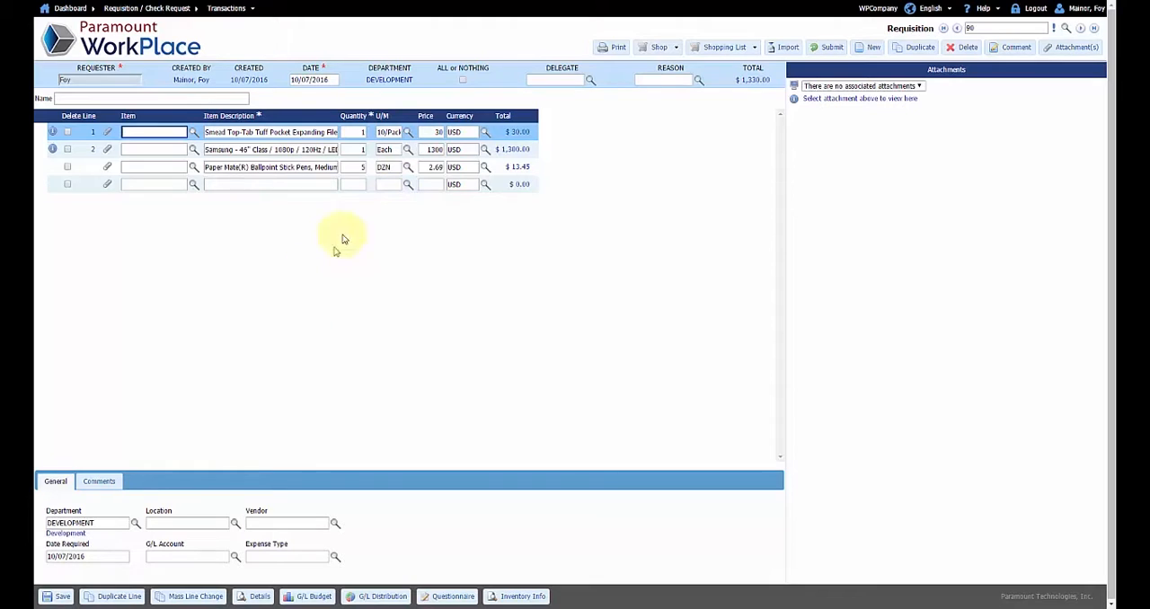
# Review the quantity, unit of measure and vendor of the Paper Mate pens line, and save the requisition
pyautogui.click(355, 167)
pyautogui.click(384, 166)
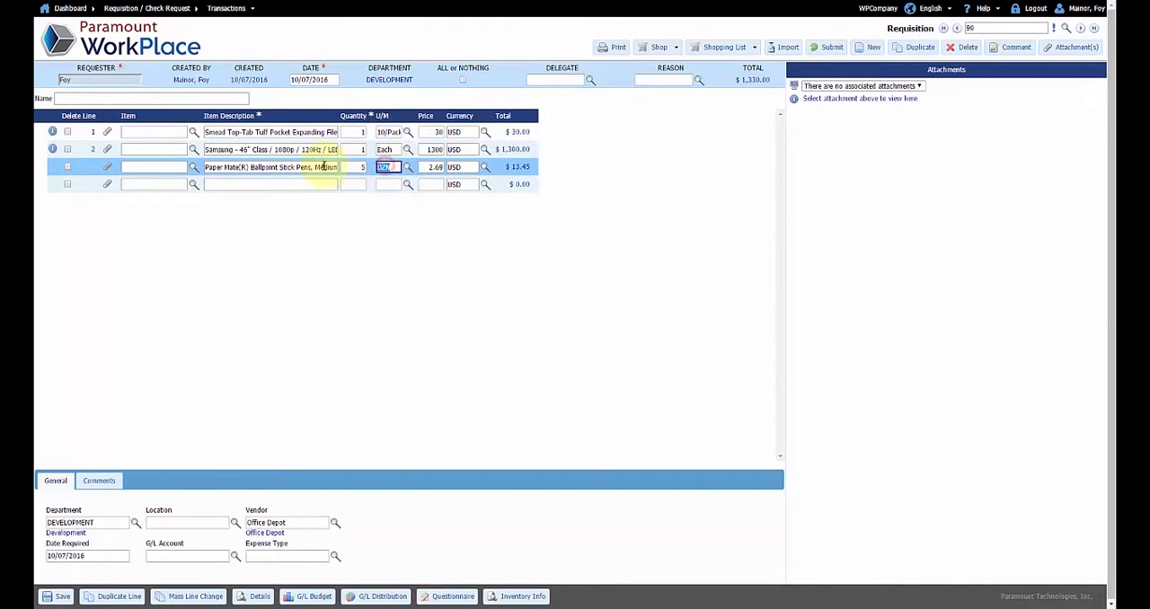
pyautogui.click(264, 523)
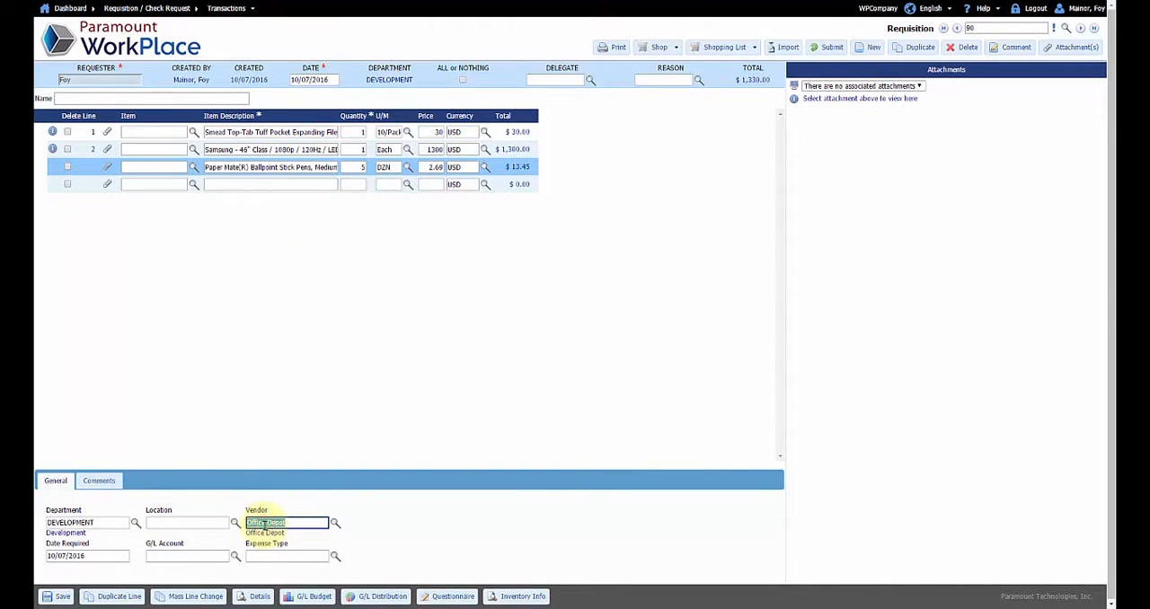
pyautogui.click(56, 597)
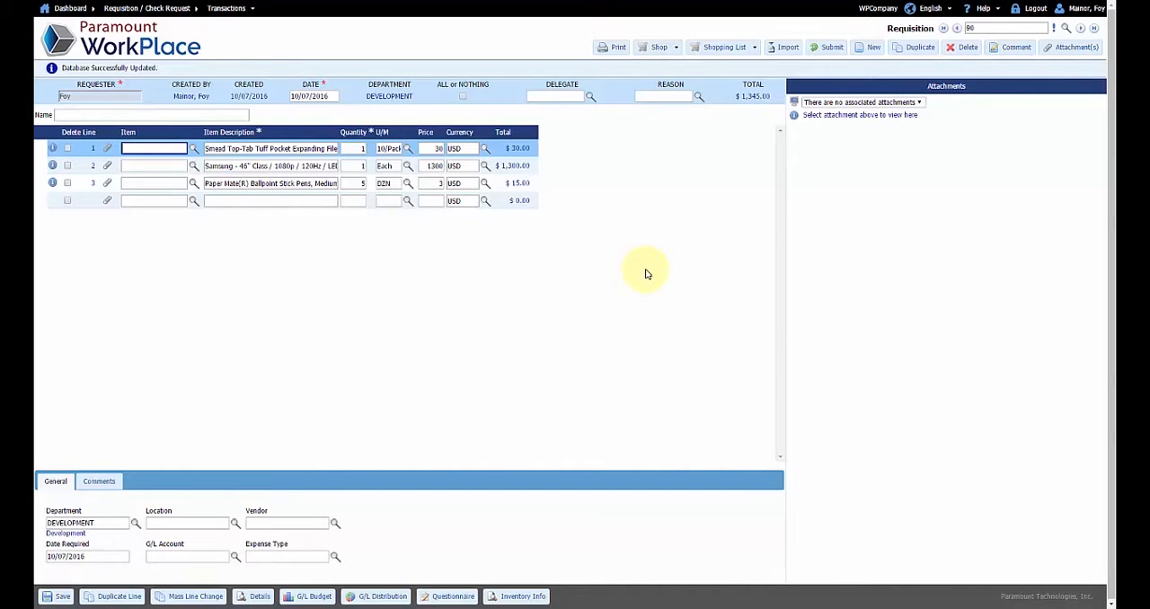
# Load 2 of 1 Ghz Processor, 1 Keyboard and 1 LaserJet Printer from the Computer shopping list and save the requisition
pyautogui.click(724, 50)
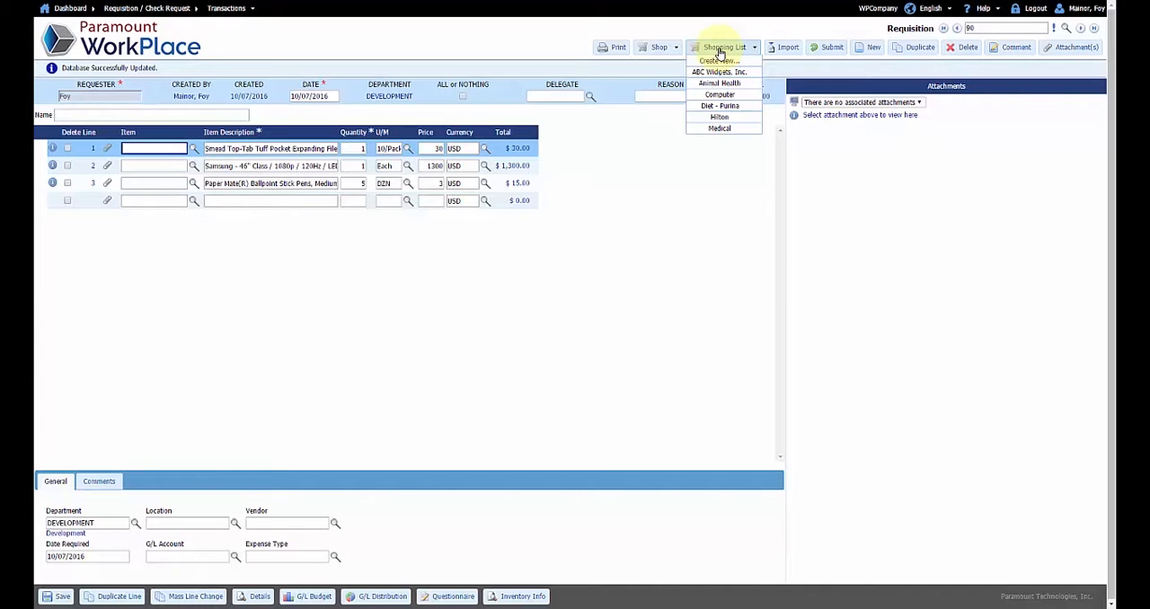
pyautogui.click(720, 95)
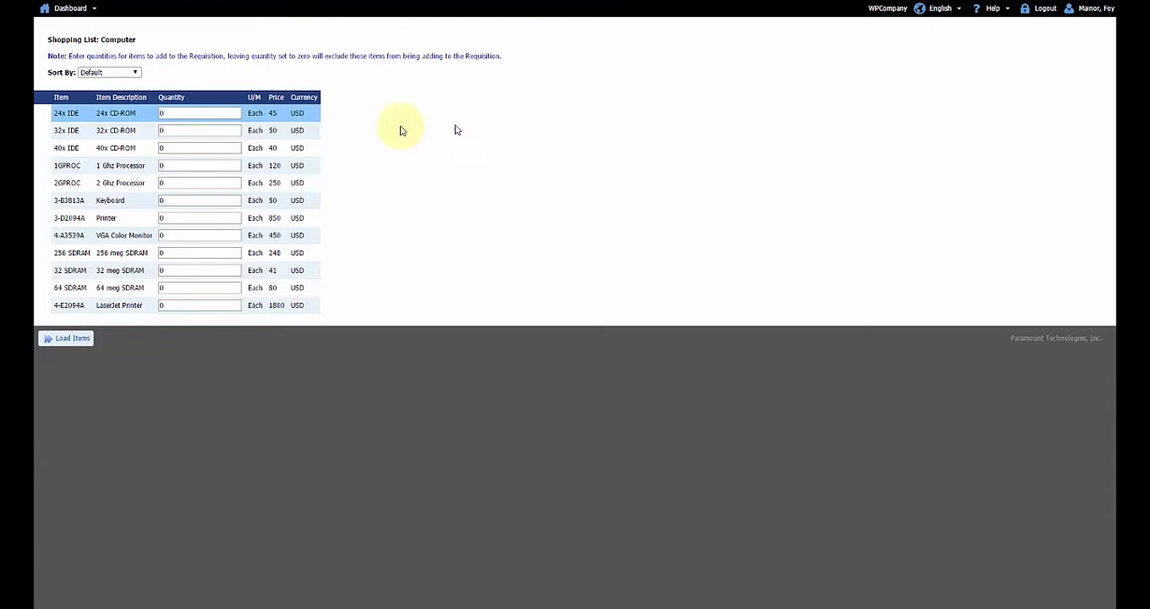
pyautogui.click(172, 166)
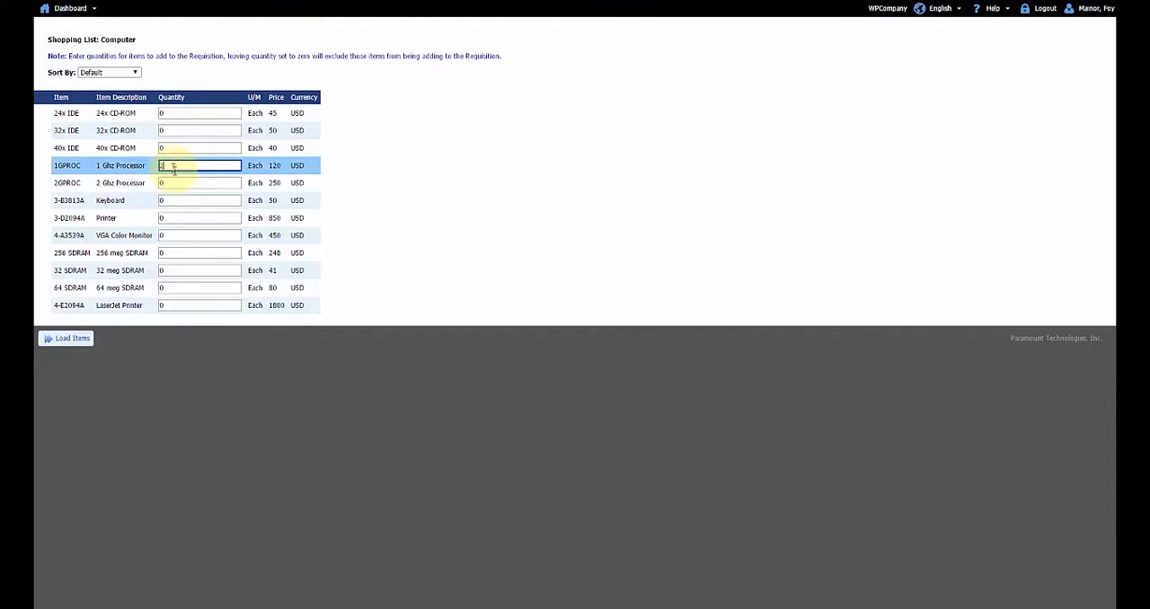
pyautogui.write('2')
pyautogui.click(174, 201)
pyautogui.write('1')
pyautogui.click(179, 305)
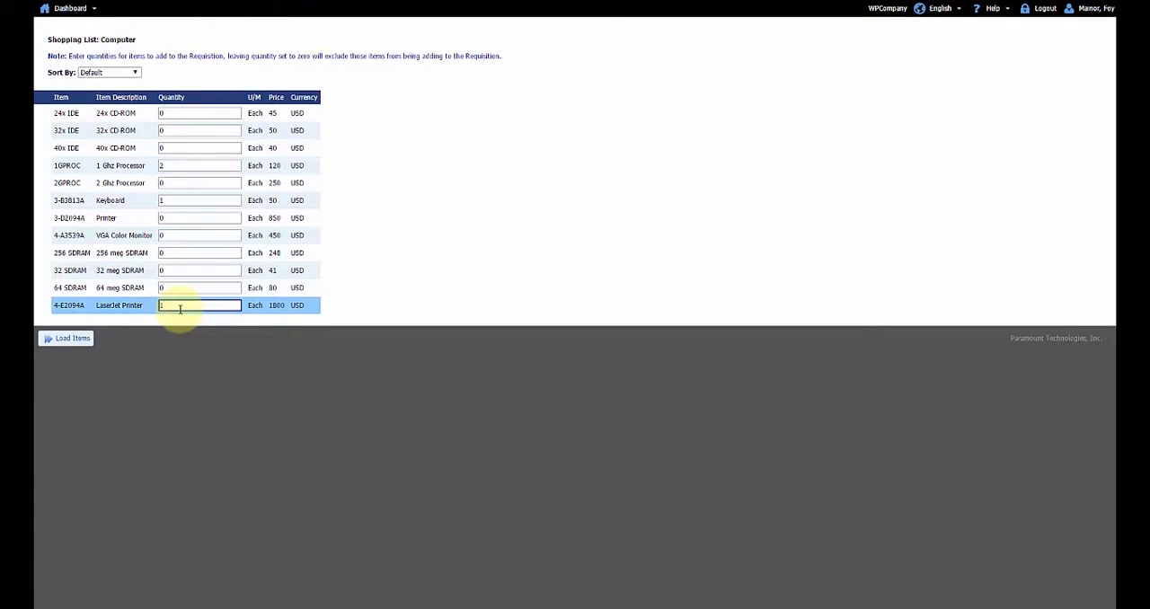
pyautogui.write('1')
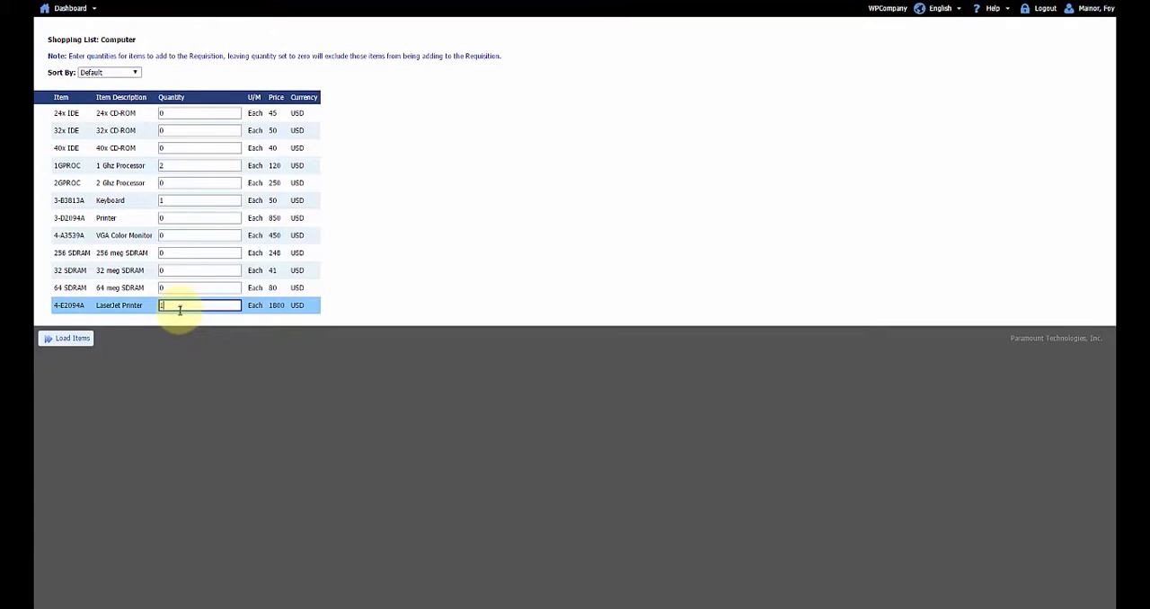
pyautogui.click(66, 339)
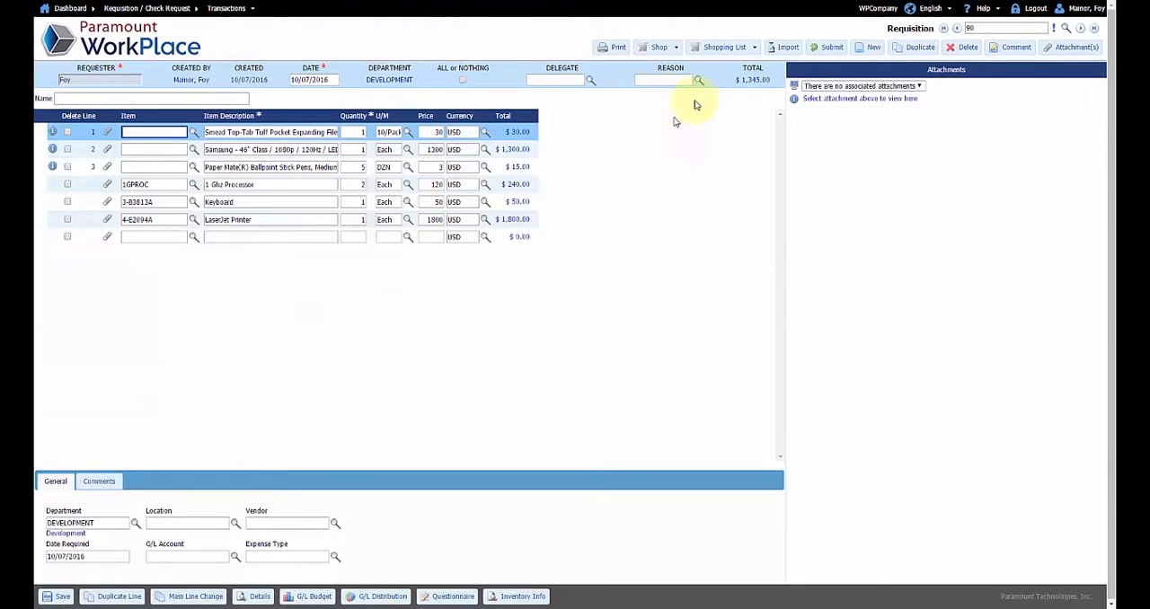
pyautogui.click(722, 46)
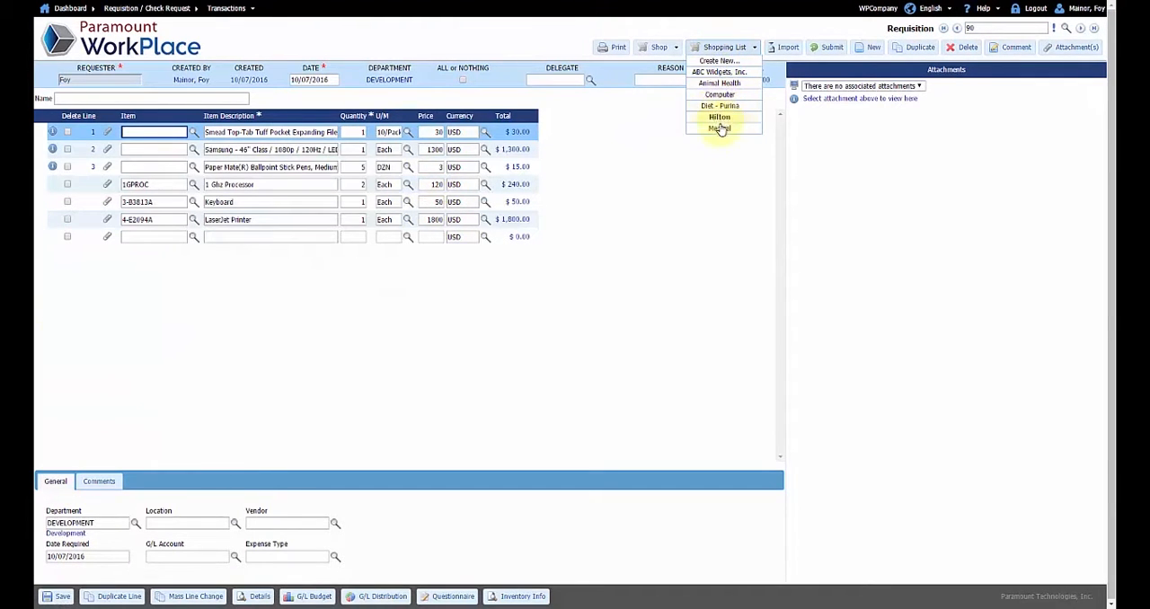
pyautogui.click(62, 596)
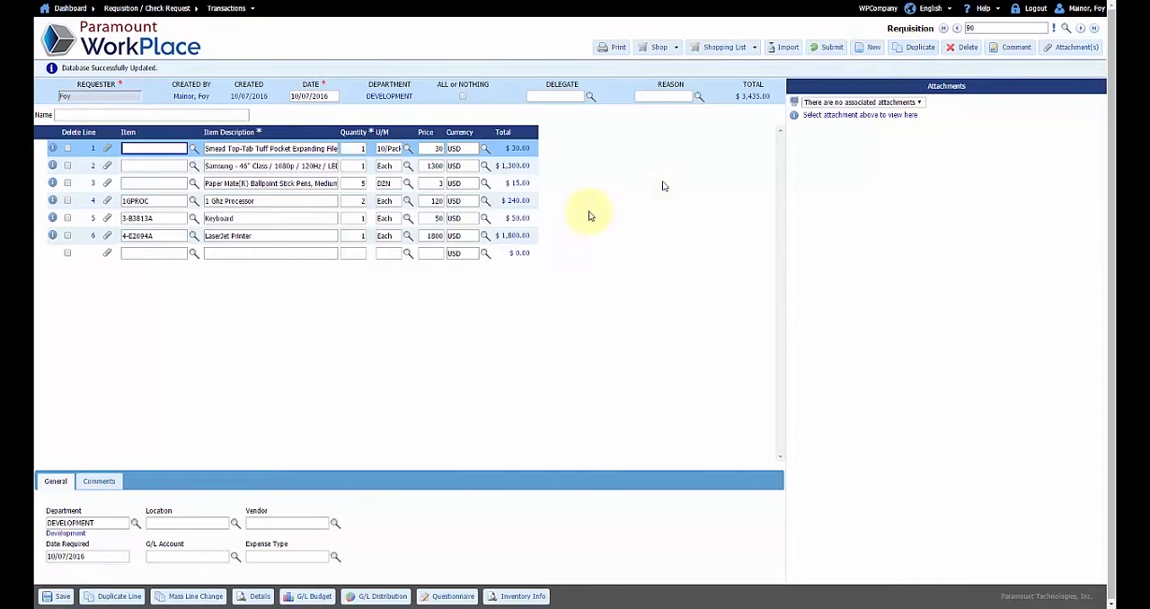
# Look up inventory items for the blank requisition line and pick A00006, HP 600 Series Inc
pyautogui.click(157, 254)
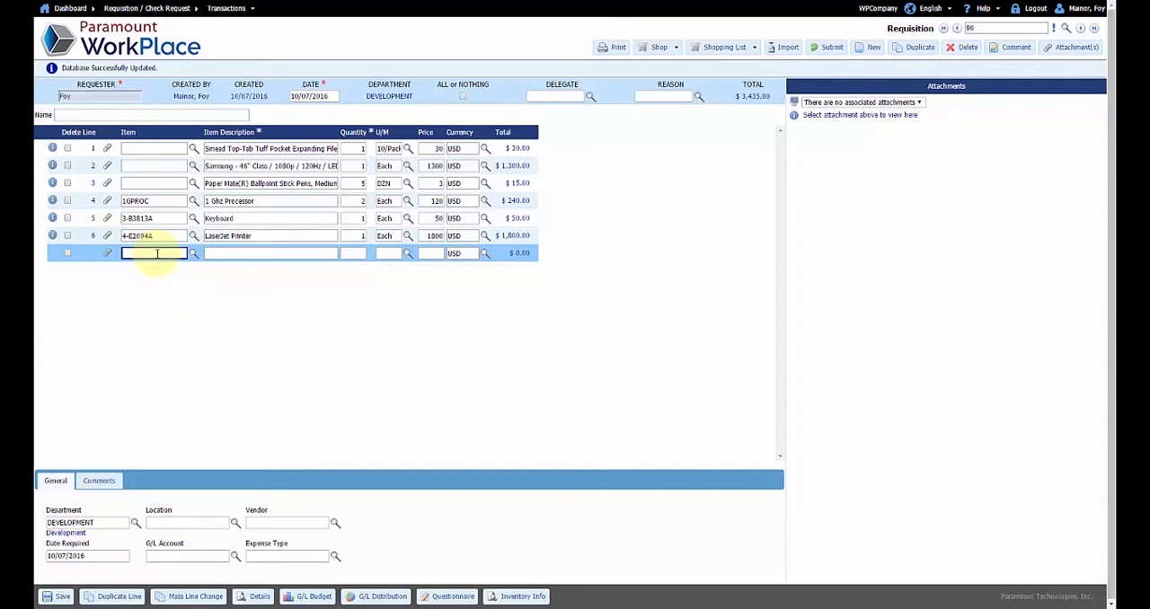
pyautogui.click(192, 255)
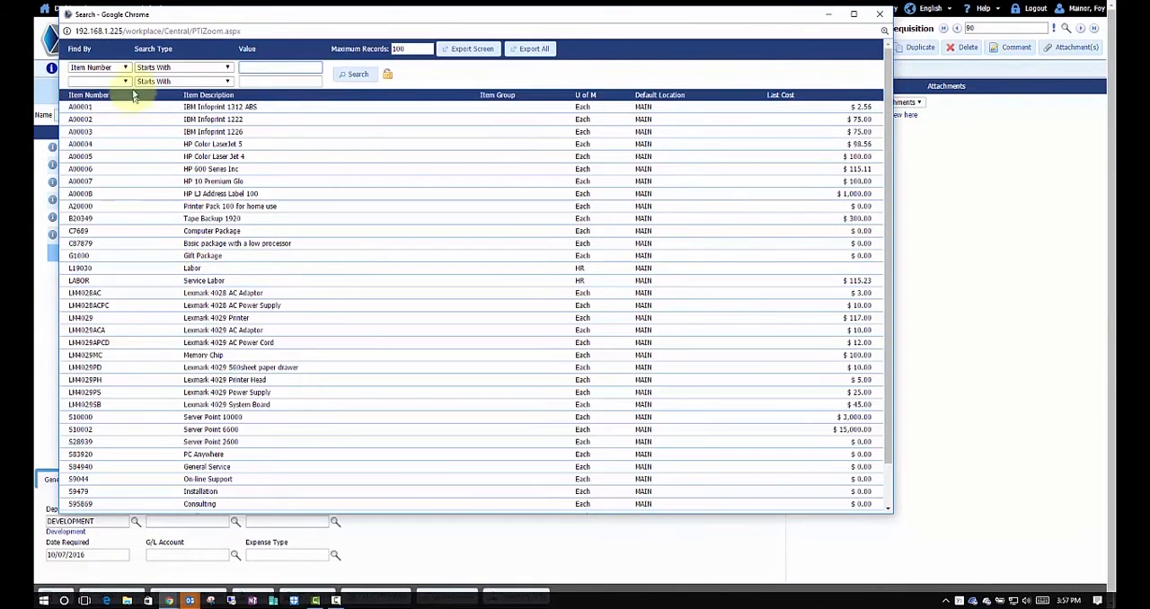
pyautogui.click(124, 68)
pyautogui.click(227, 68)
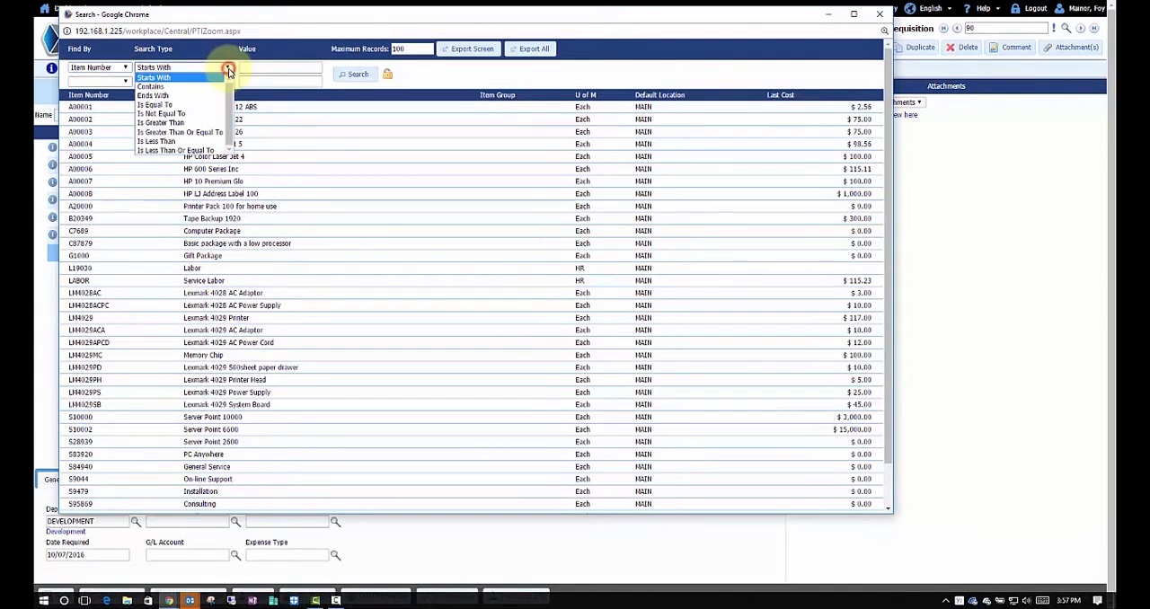
pyautogui.click(306, 172)
pyautogui.click(305, 170)
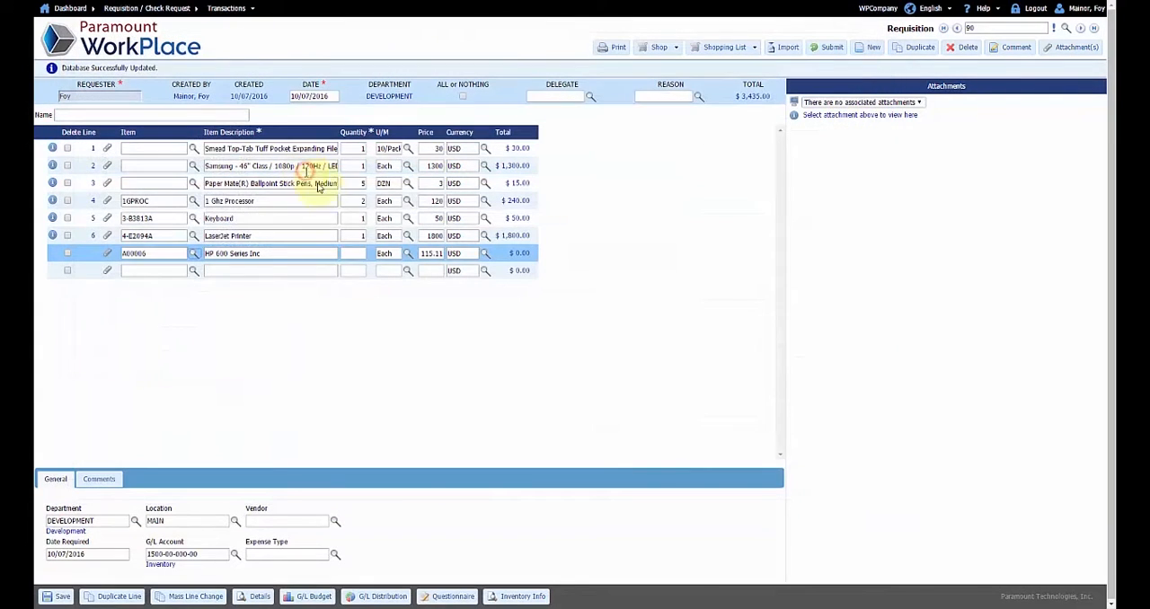
# Set the HP 600 Series Inc line's quantity to 1 and add a Cleaning Services line with quantity 2 and unit of measure Hour
pyautogui.click(356, 255)
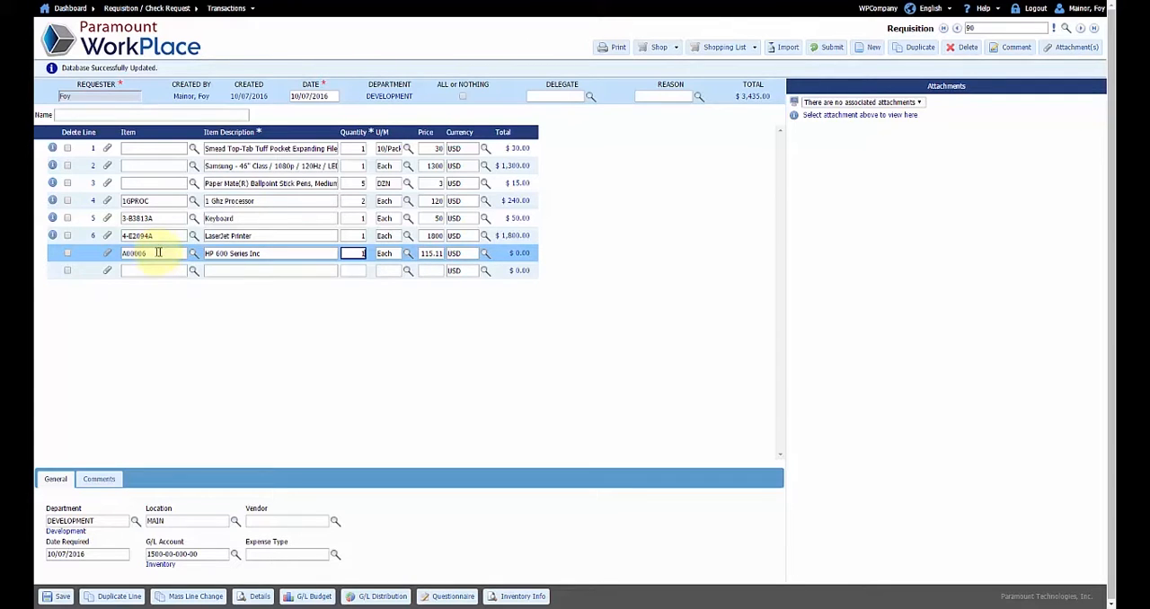
pyautogui.click(237, 271)
pyautogui.write('C')
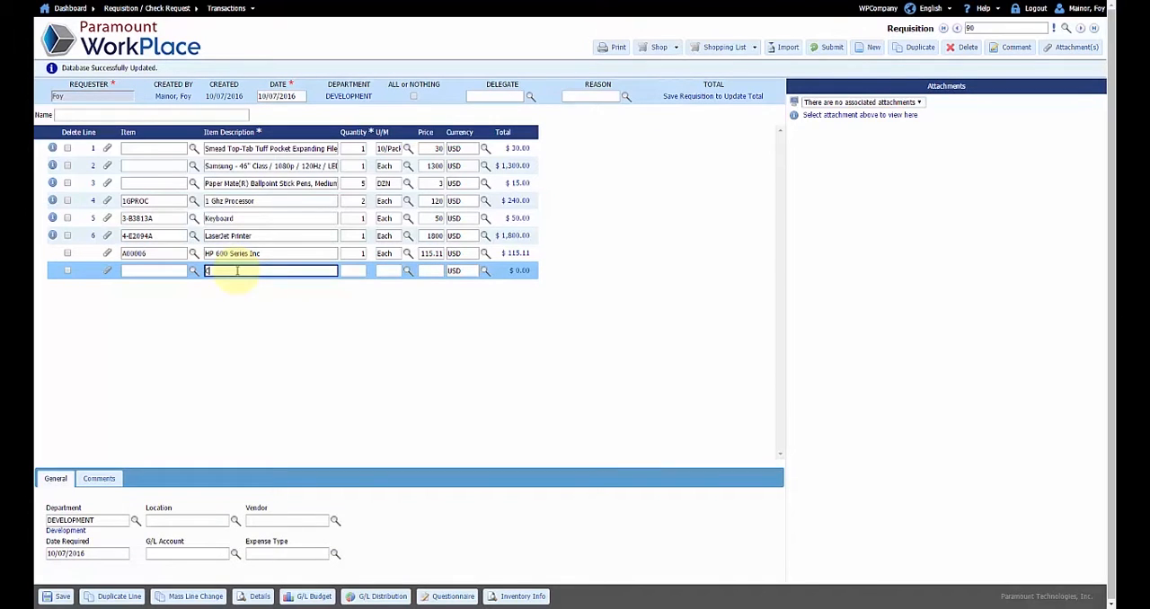
pyautogui.write('leaning Services')
pyautogui.press('Tab')
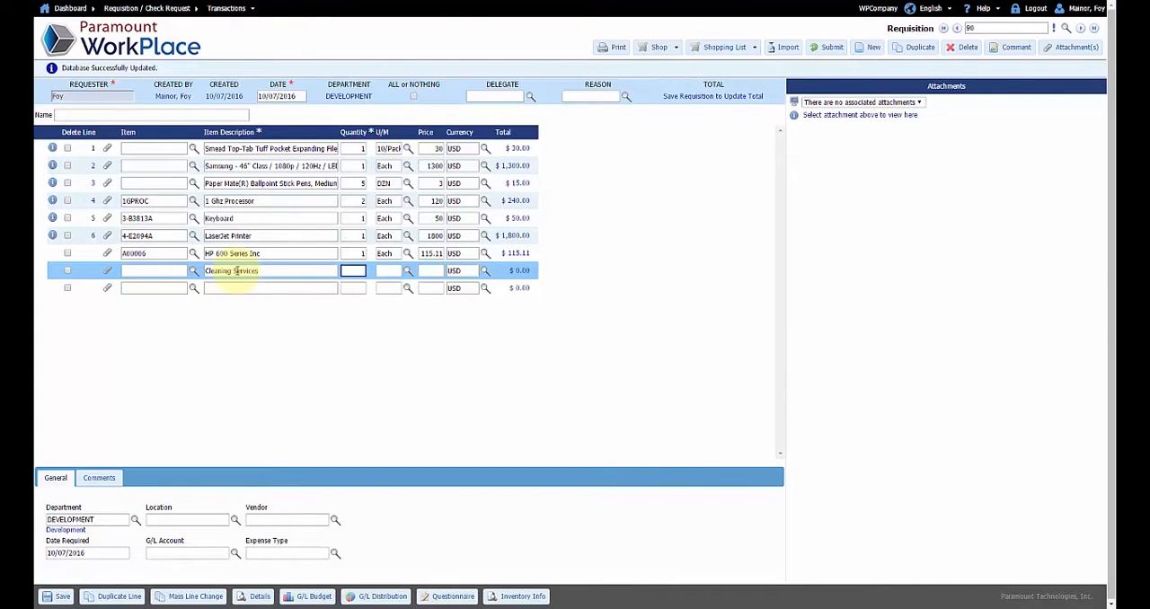
pyautogui.write('2')
pyautogui.press('Tab')
pyautogui.write('Hour')
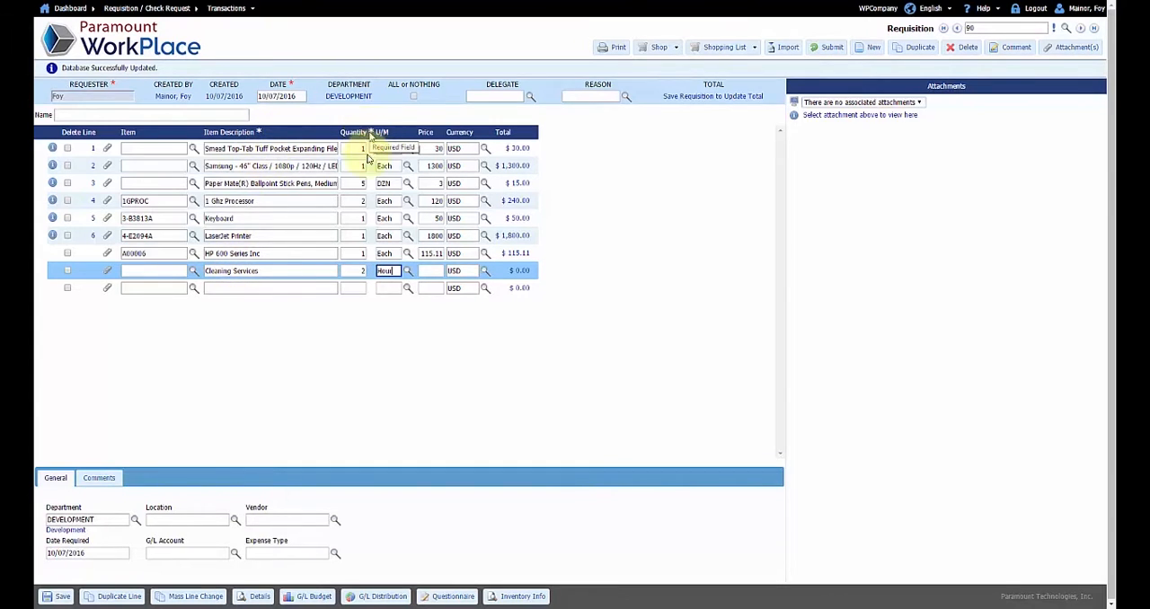
pyautogui.click(220, 553)
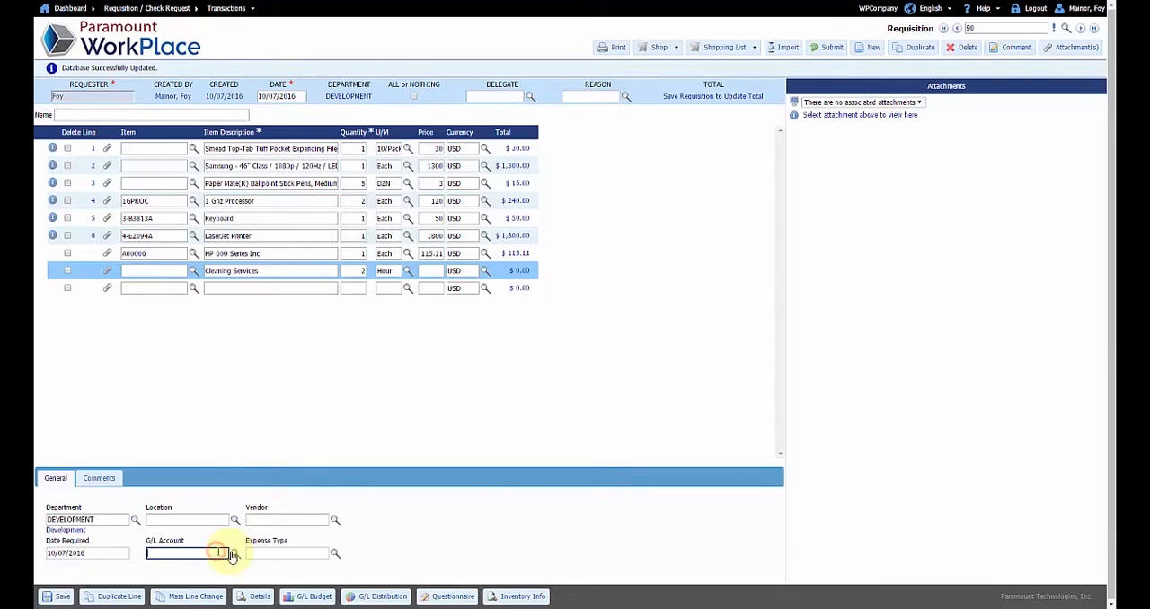
pyautogui.click(236, 555)
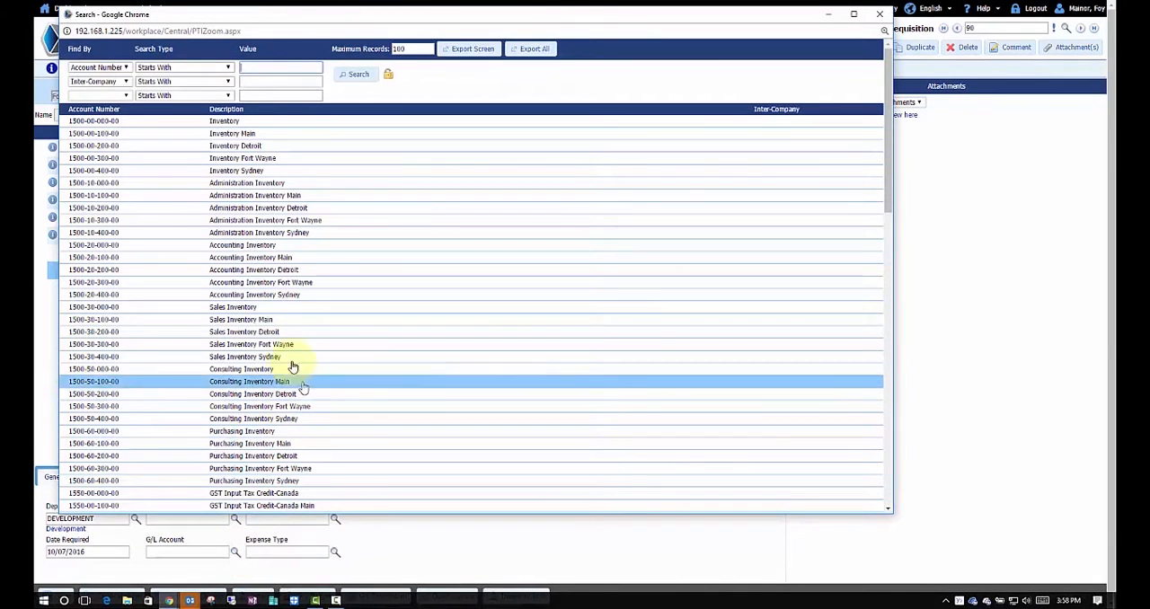
pyautogui.click(269, 320)
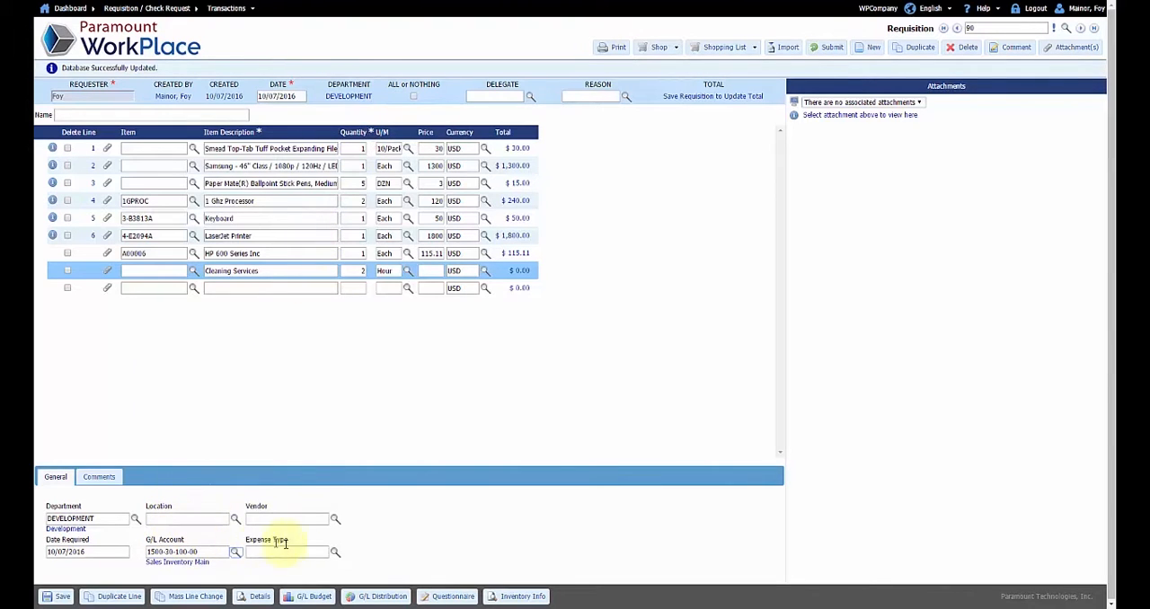
pyautogui.click(223, 254)
pyautogui.click(59, 596)
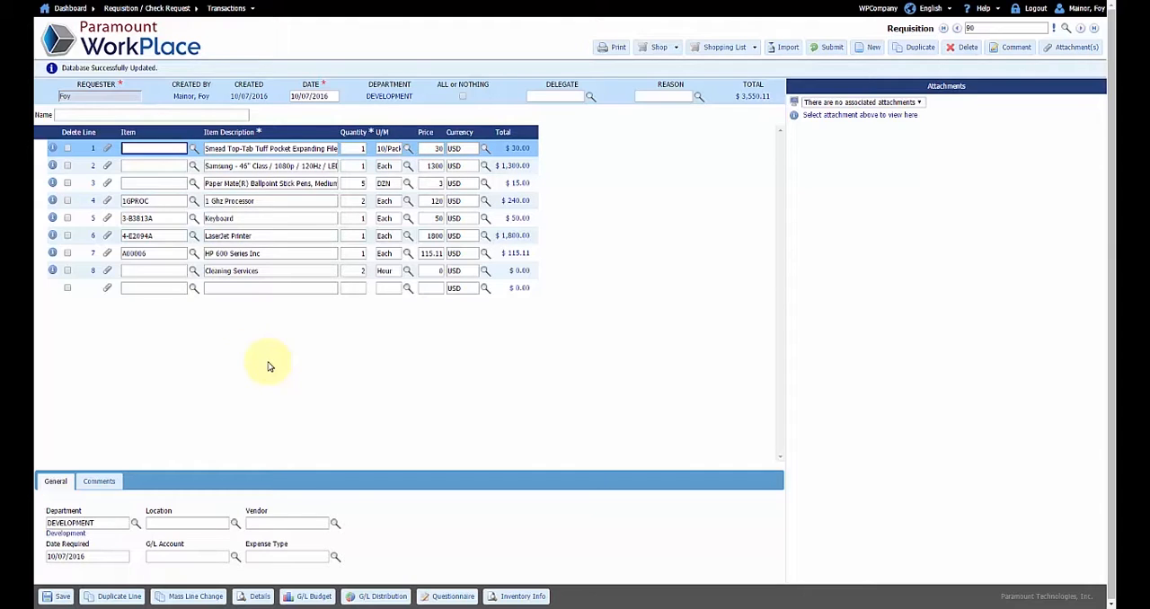
# Name the requisition "Remodel of an office on the 5th floor"
pyautogui.click(139, 115)
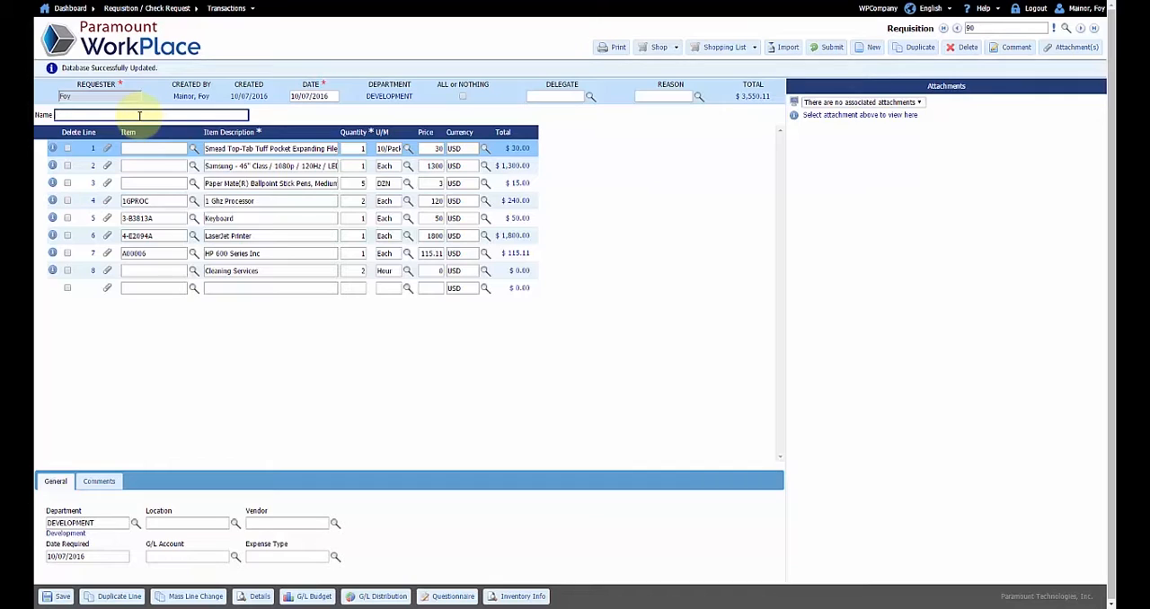
pyautogui.write('Remodel of an office on the 5th floor')
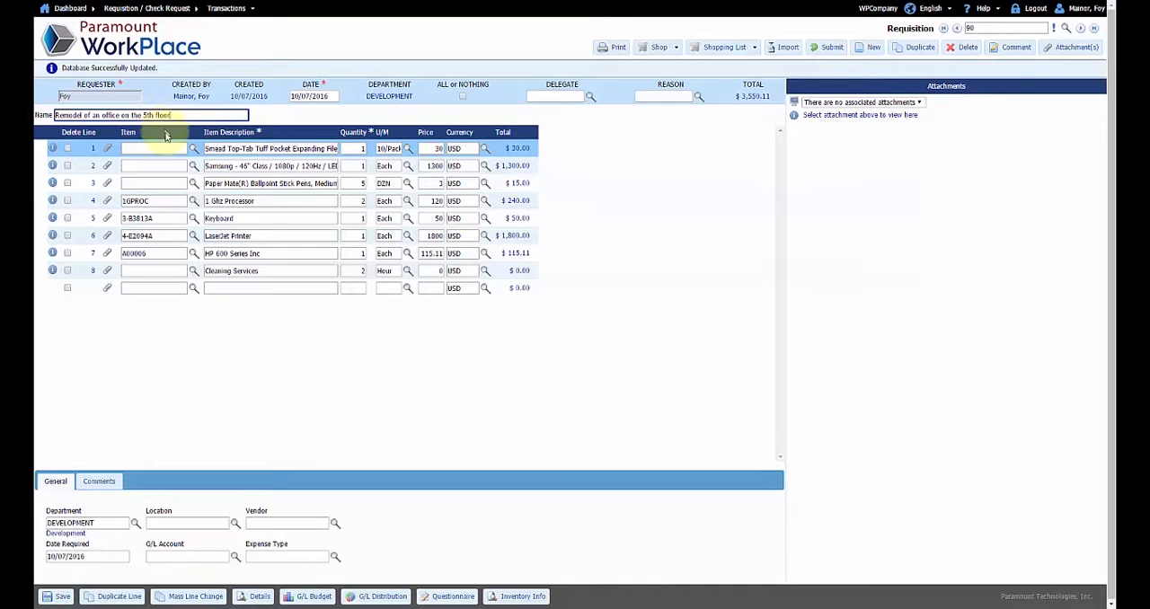
# Add the vendor comment "I need these ASAP" to the HP 600 Series Inc line
pyautogui.click(218, 255)
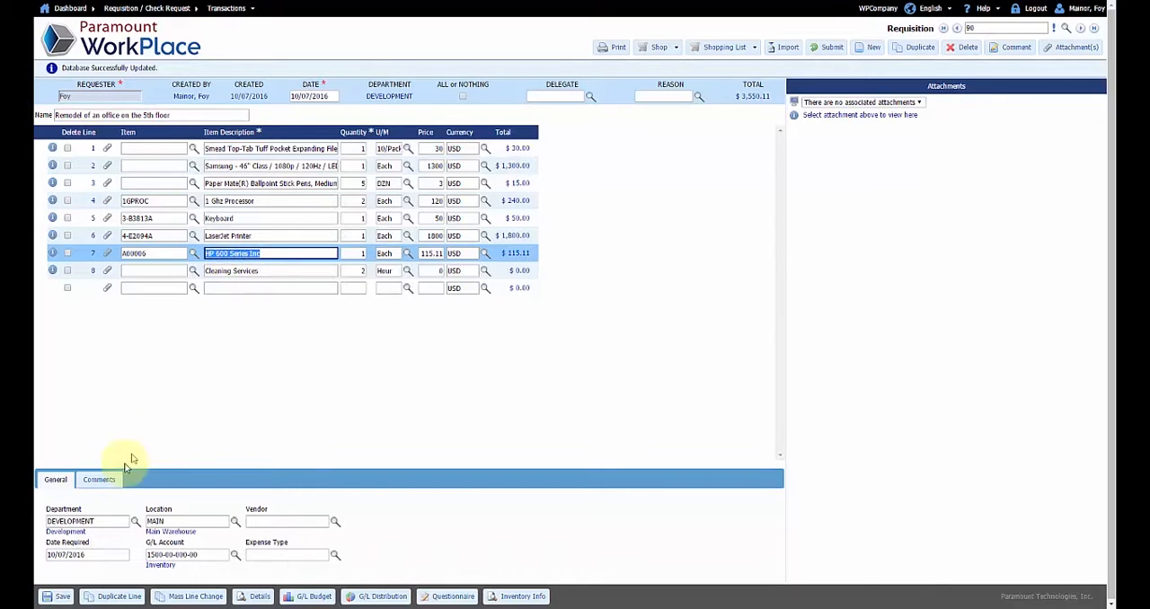
pyautogui.click(108, 479)
pyautogui.click(133, 499)
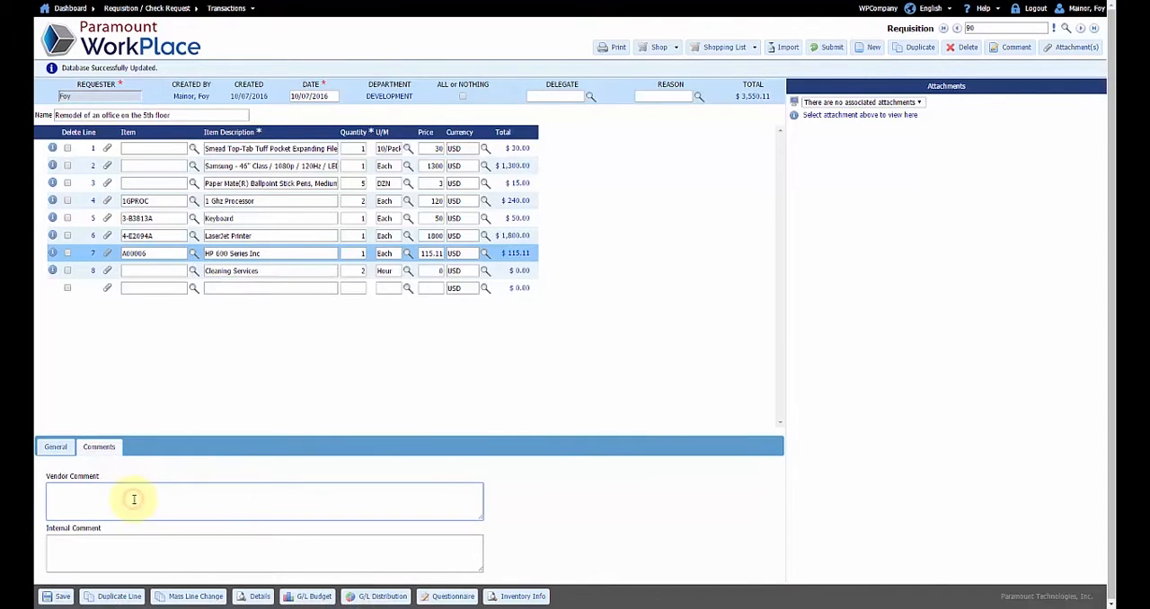
pyautogui.write('I need these ASAP')
# Enter the internal comment "These are for the office that is next to the" followed by a row of dots on the HP 600 Series Inc line
pyautogui.click(122, 551)
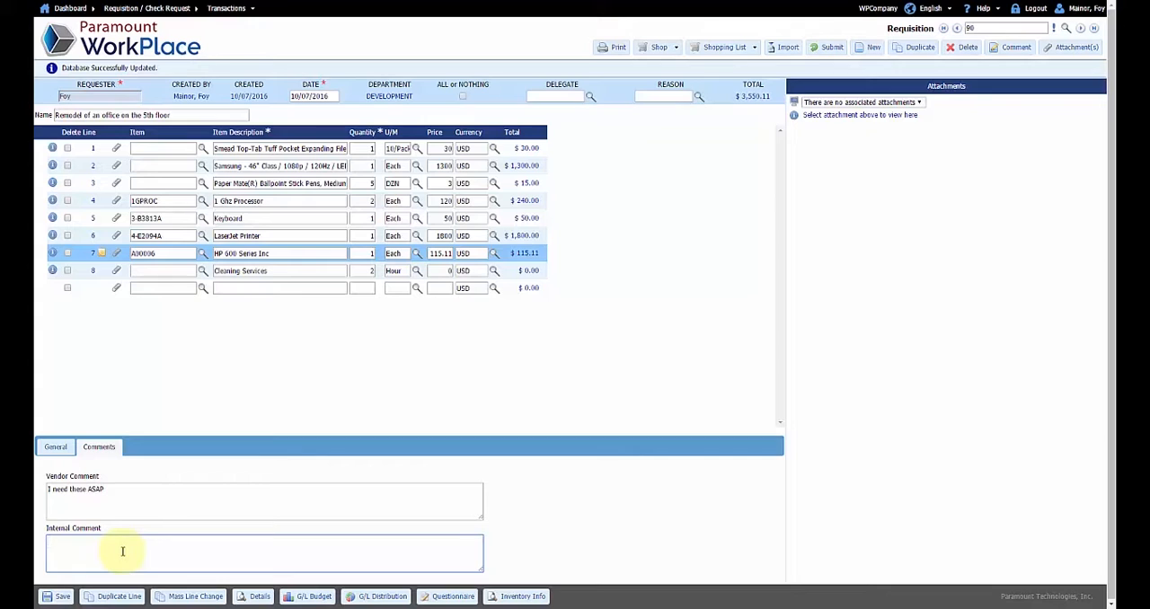
pyautogui.write('These are for the office that is next to the..................')
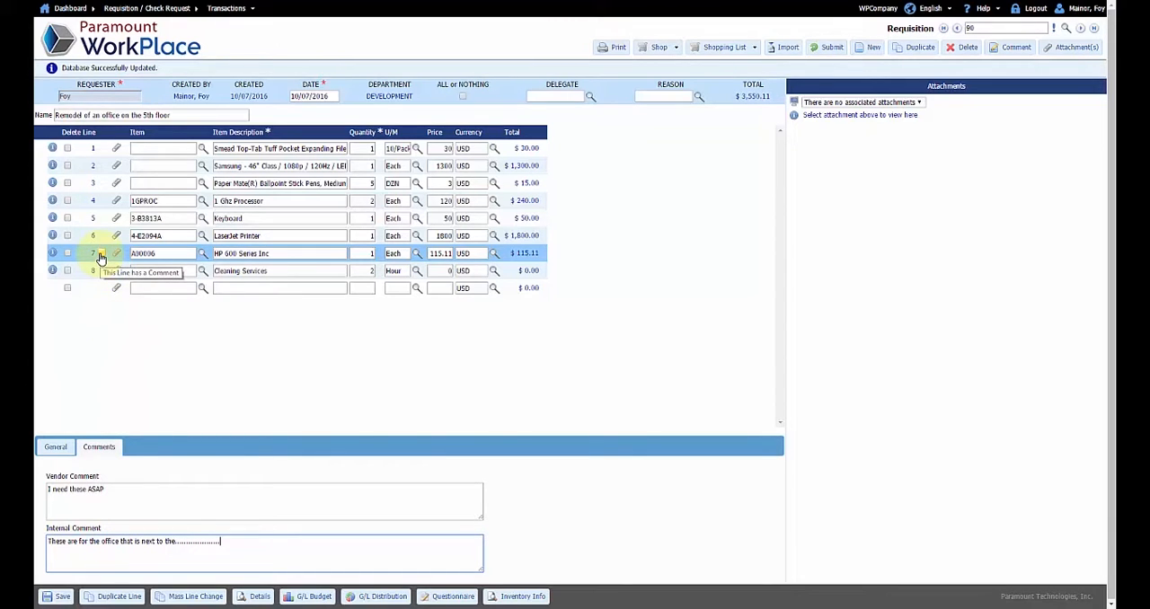
# Add the vendor comment "totally different" to the 1 Ghz Processor line and save the requisition
pyautogui.click(226, 199)
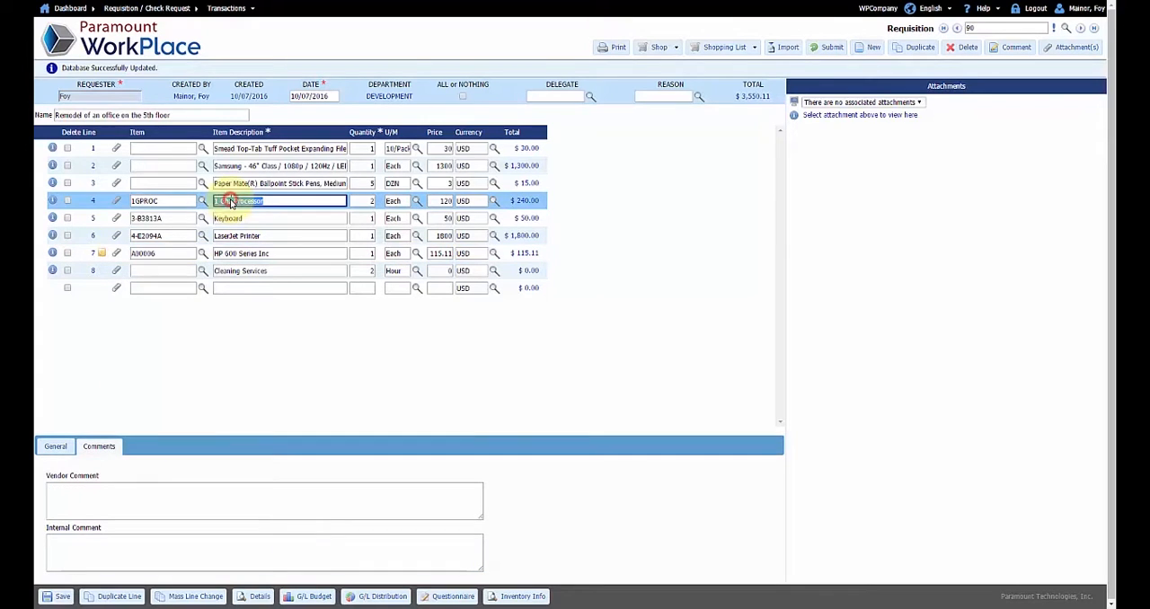
pyautogui.click(68, 505)
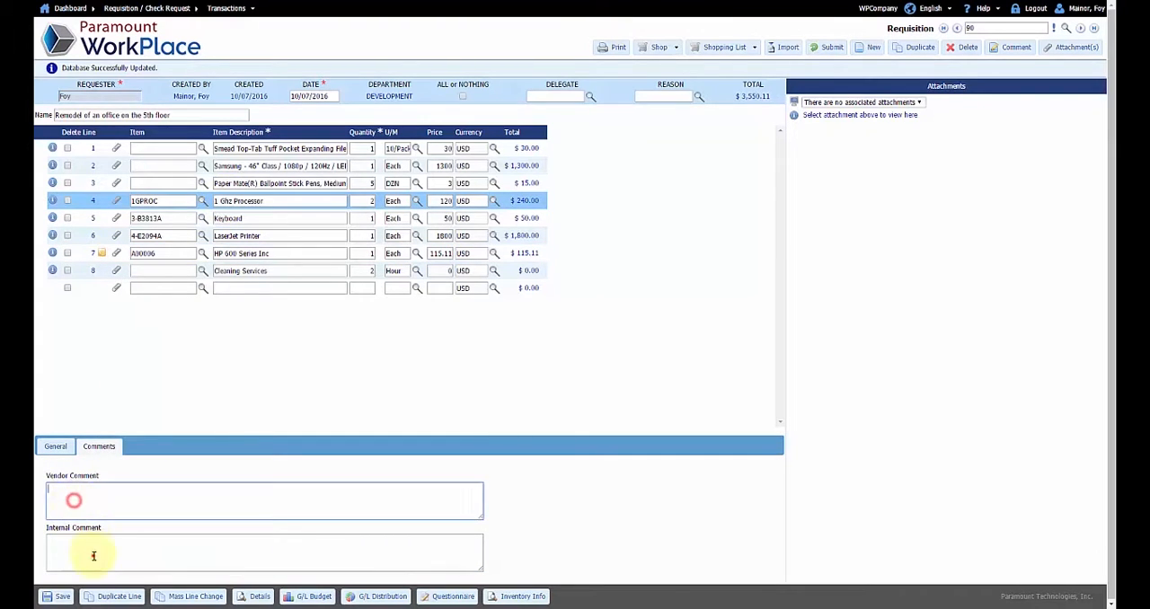
pyautogui.click(92, 555)
pyautogui.click(106, 503)
pyautogui.write('tet')
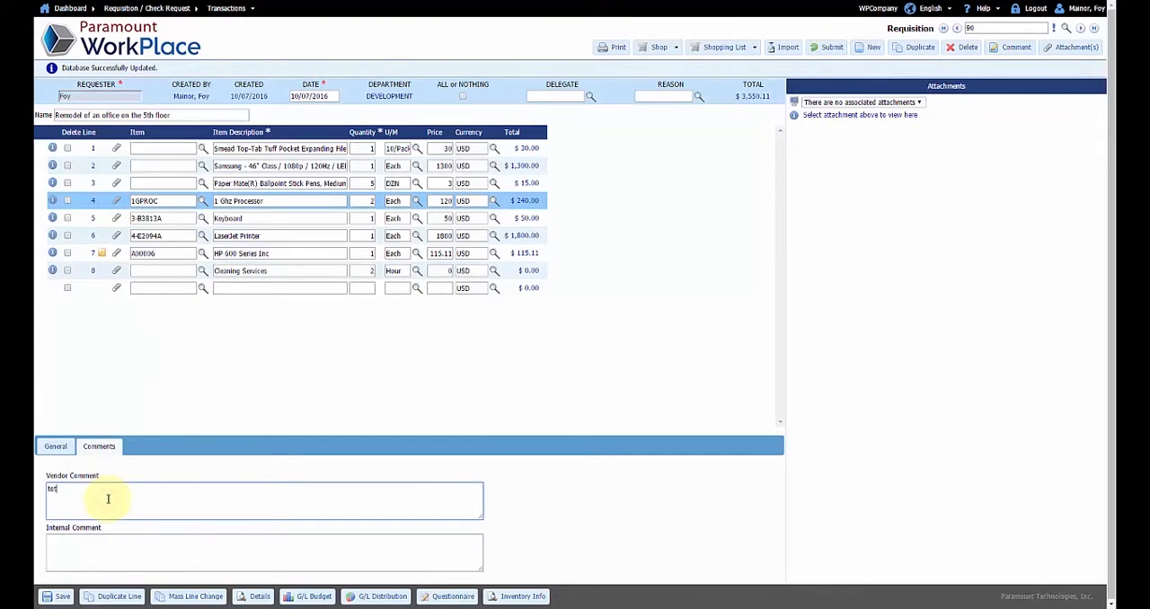
pyautogui.write('ally different')
pyautogui.press('BackSpace')
pyautogui.press('BackSpace')
pyautogui.press('BackSpace')
pyautogui.write('rent')
pyautogui.click(90, 555)
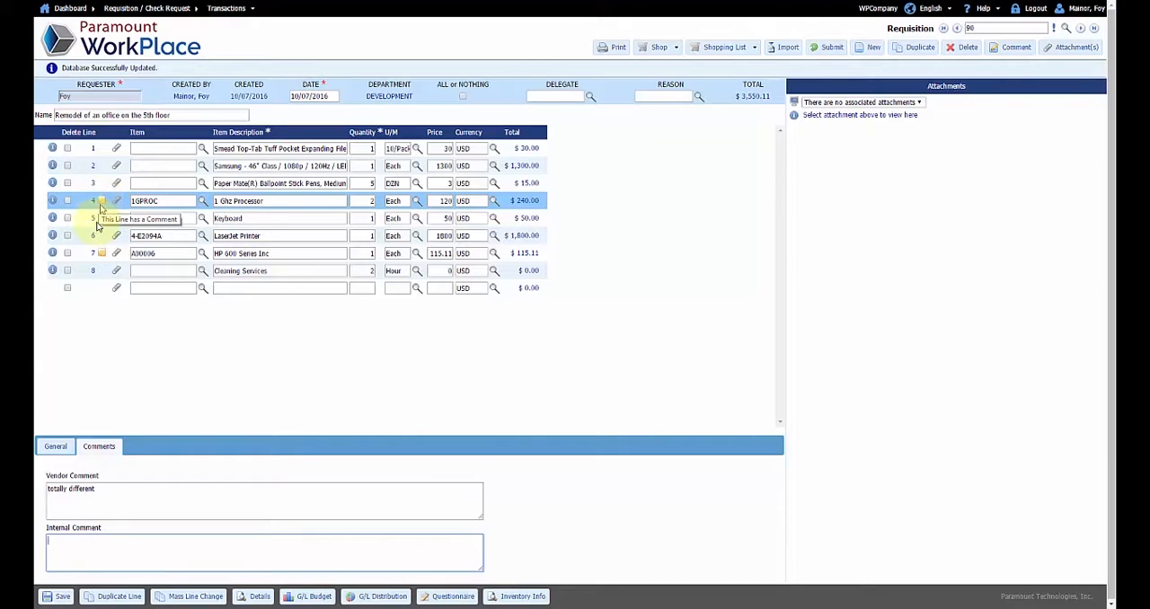
pyautogui.click(56, 447)
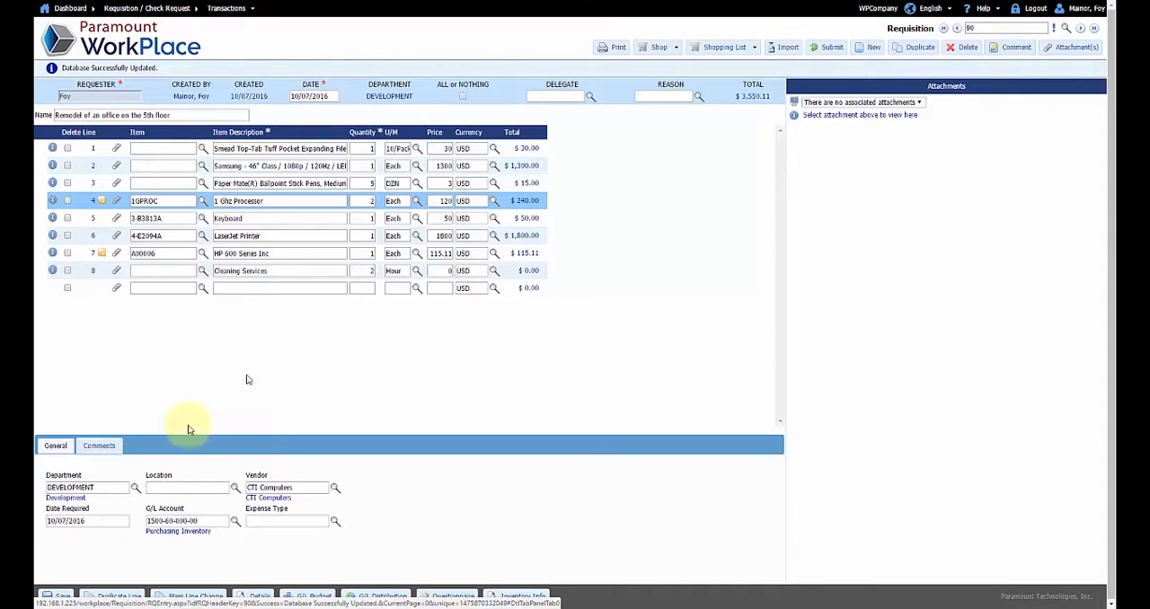
pyautogui.click(62, 596)
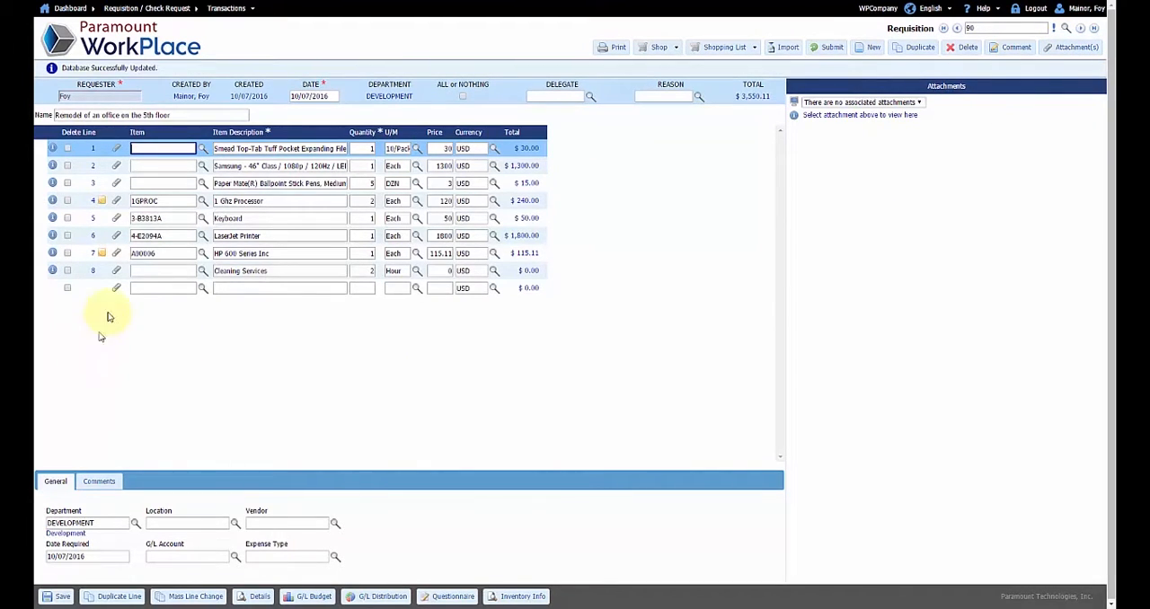
# Attach GURDWARA PLANS PAGE 4.pdf from the Demo folder to the HP 600 Series Inc line with the description Office Plans, and save the attachment
pyautogui.click(115, 252)
pyautogui.click(127, 138)
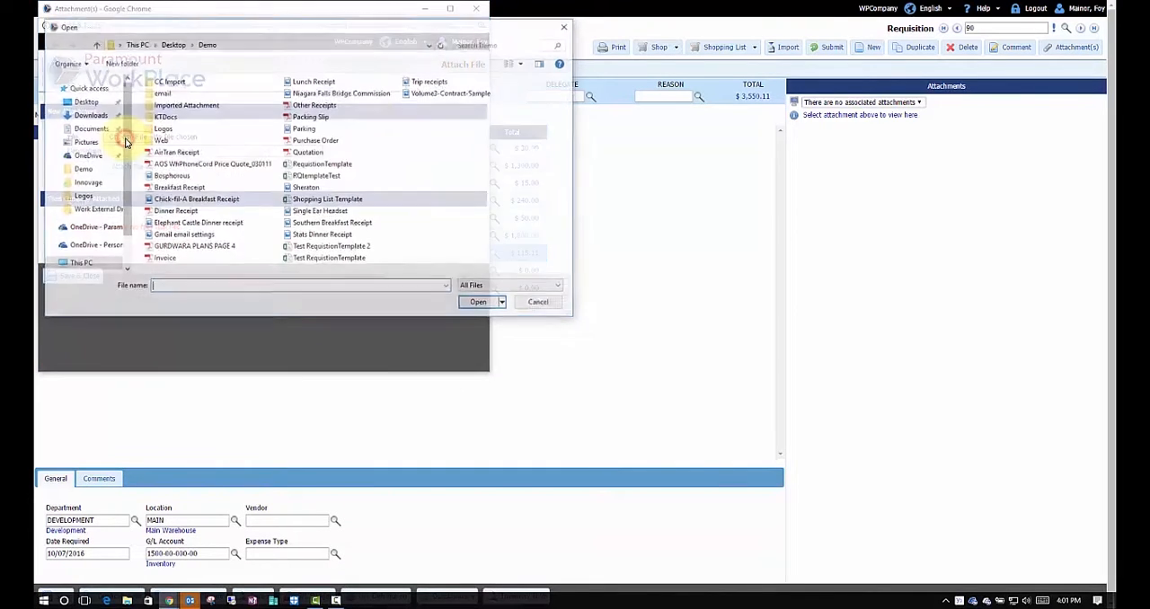
pyautogui.doubleClick(192, 247)
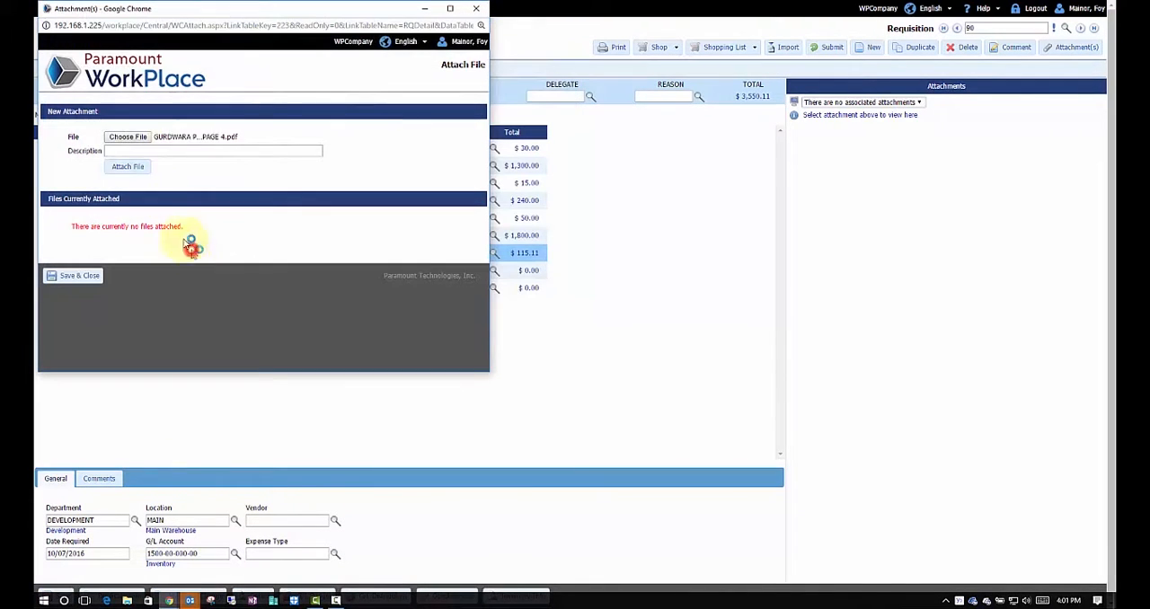
pyautogui.click(168, 150)
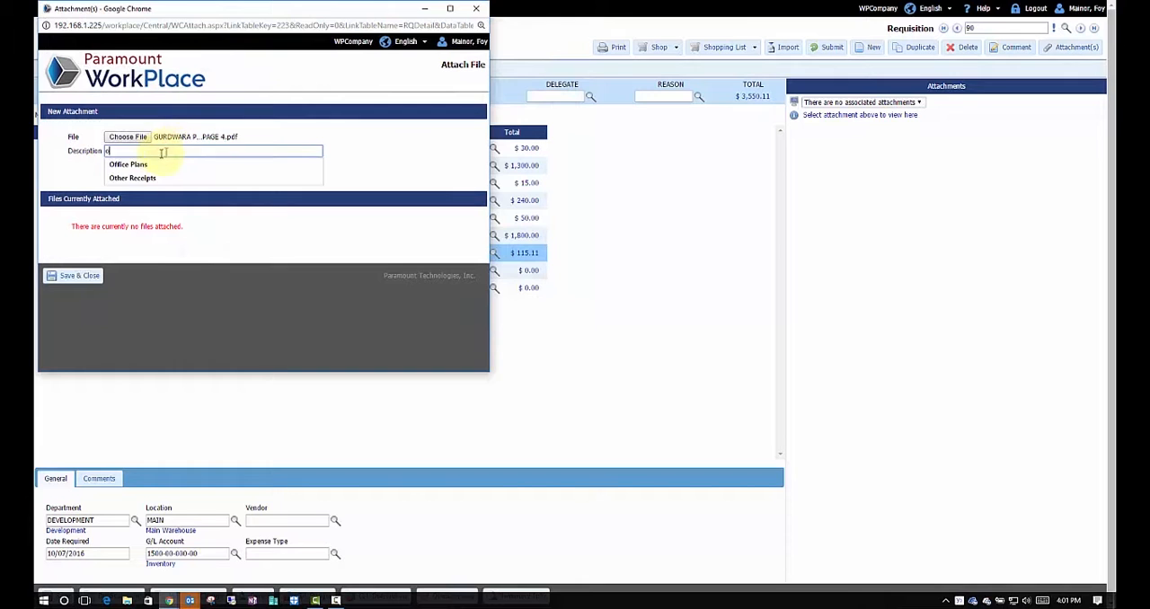
pyautogui.click(141, 167)
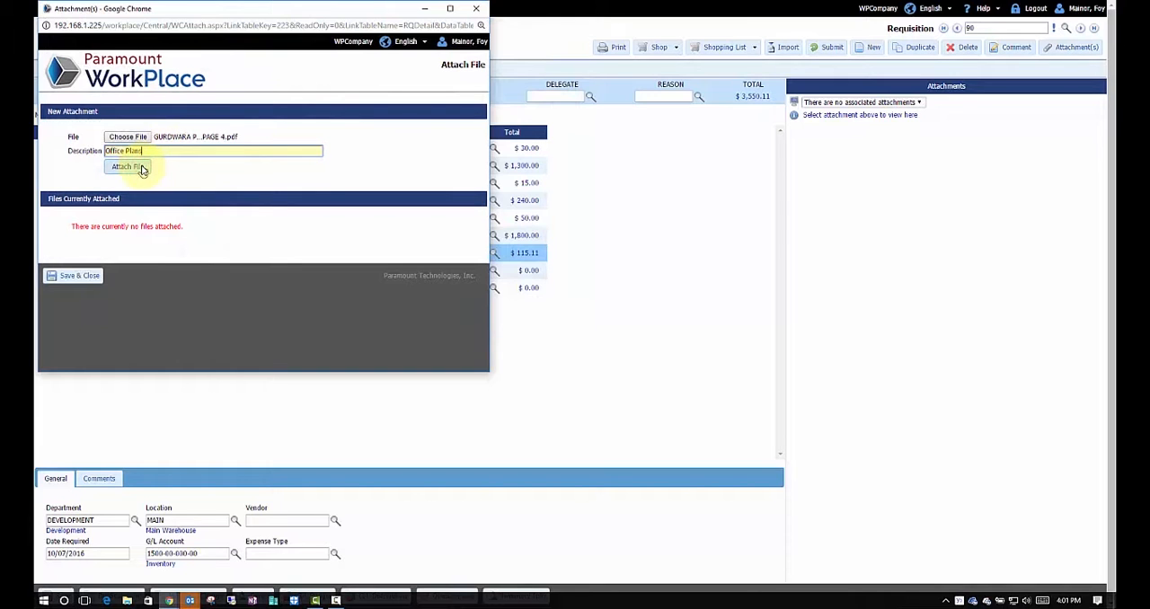
pyautogui.click(141, 170)
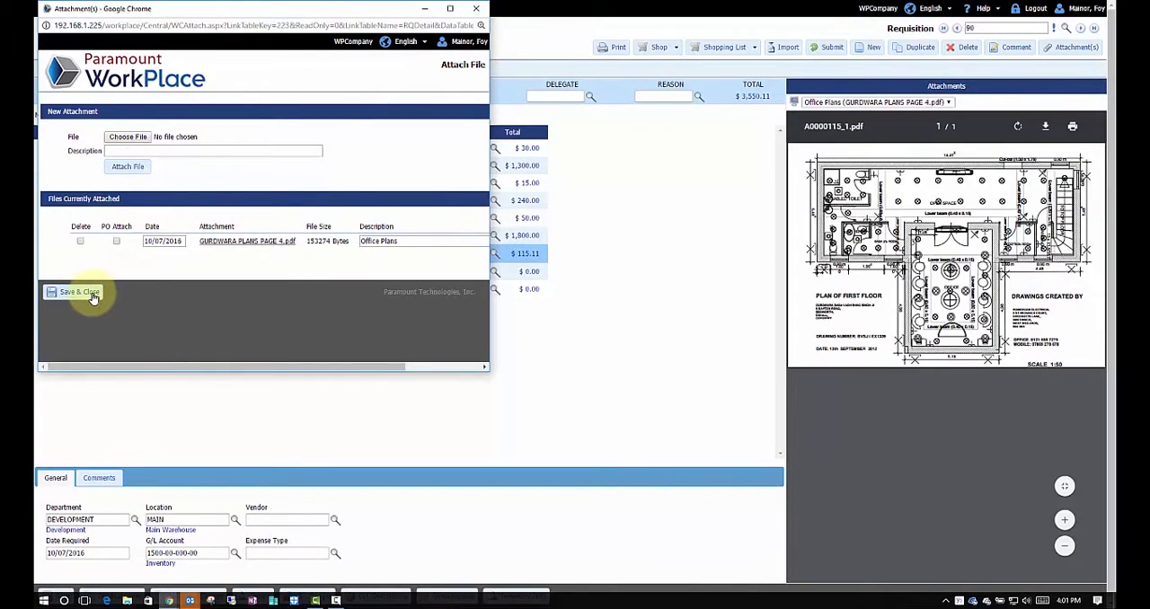
pyautogui.click(81, 292)
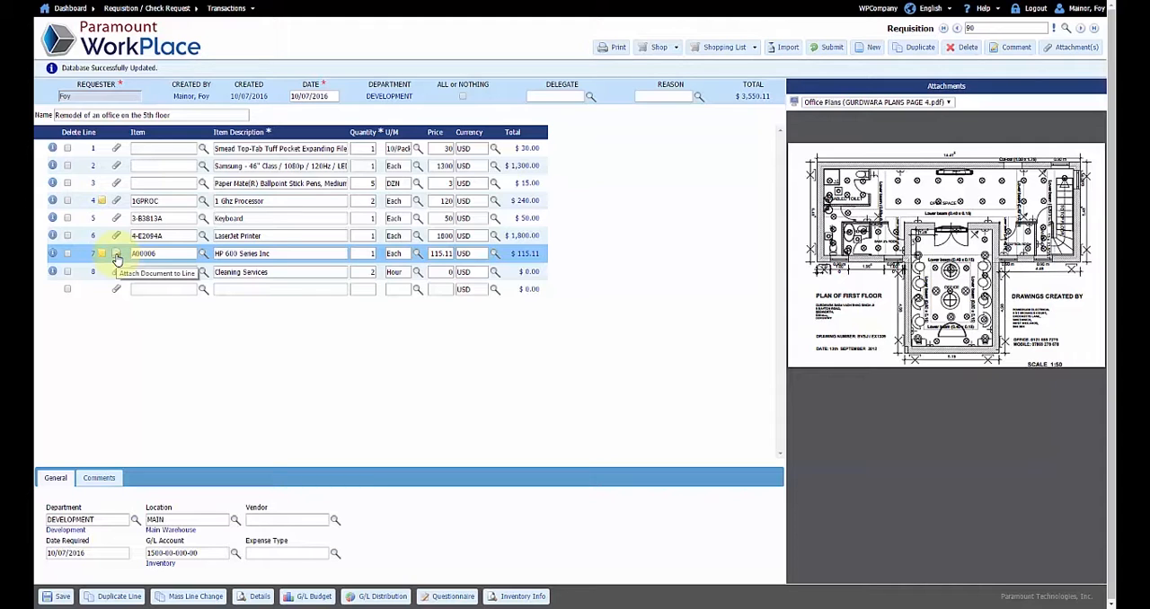
pyautogui.moveTo(978, 257)
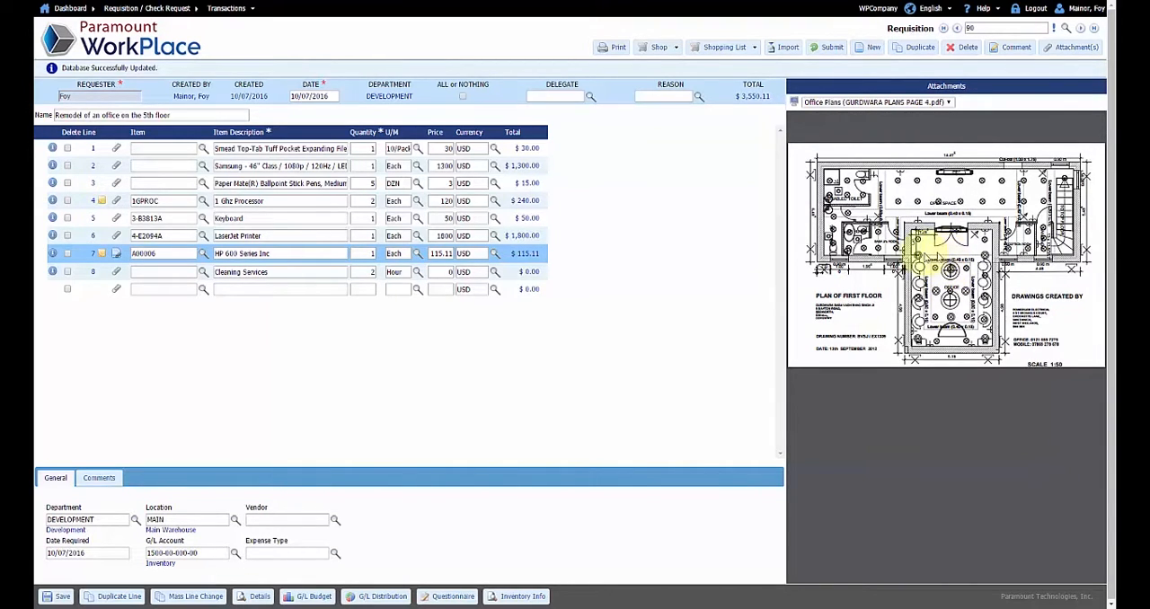
pyautogui.click(118, 255)
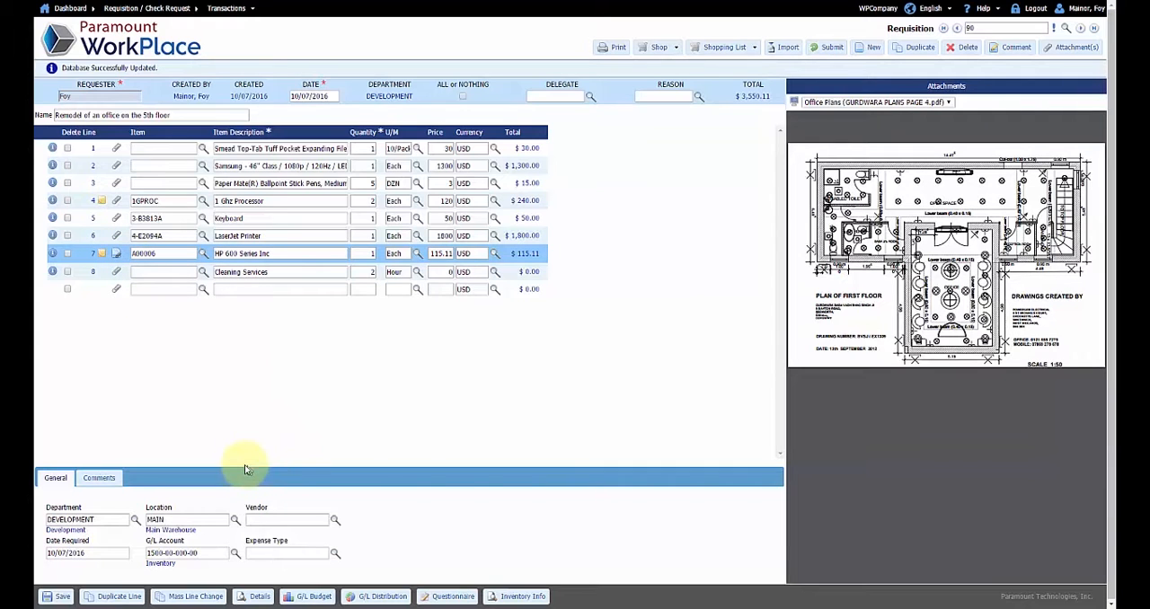
# Attach Volume3-Contract-Sample.jpg to the whole requisition with the description Contract and save the attachment
pyautogui.click(1061, 54)
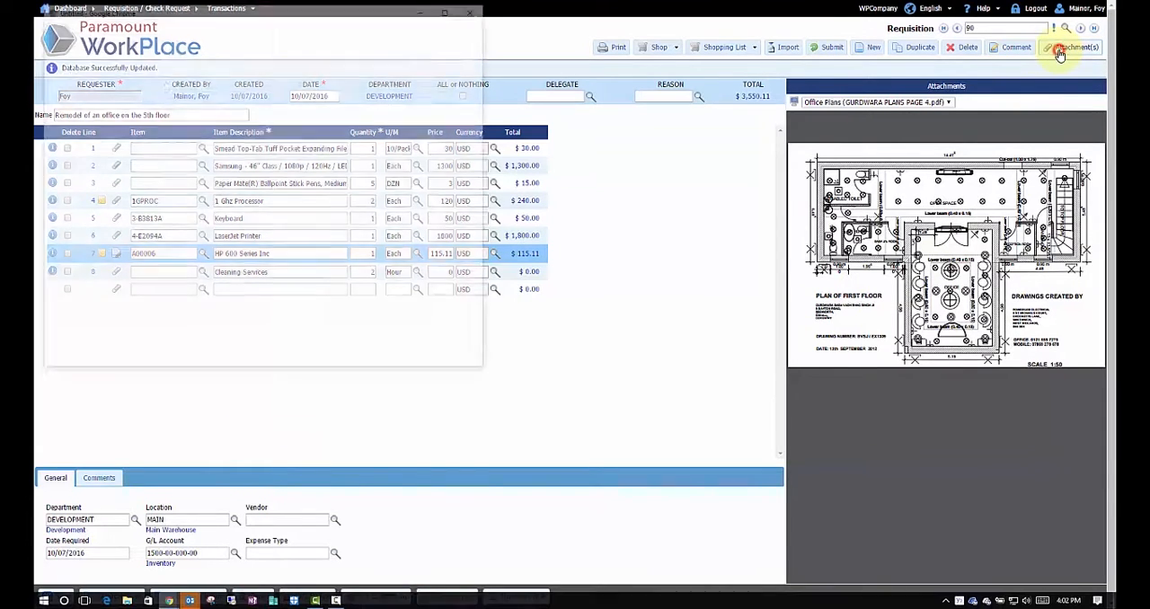
pyautogui.click(124, 139)
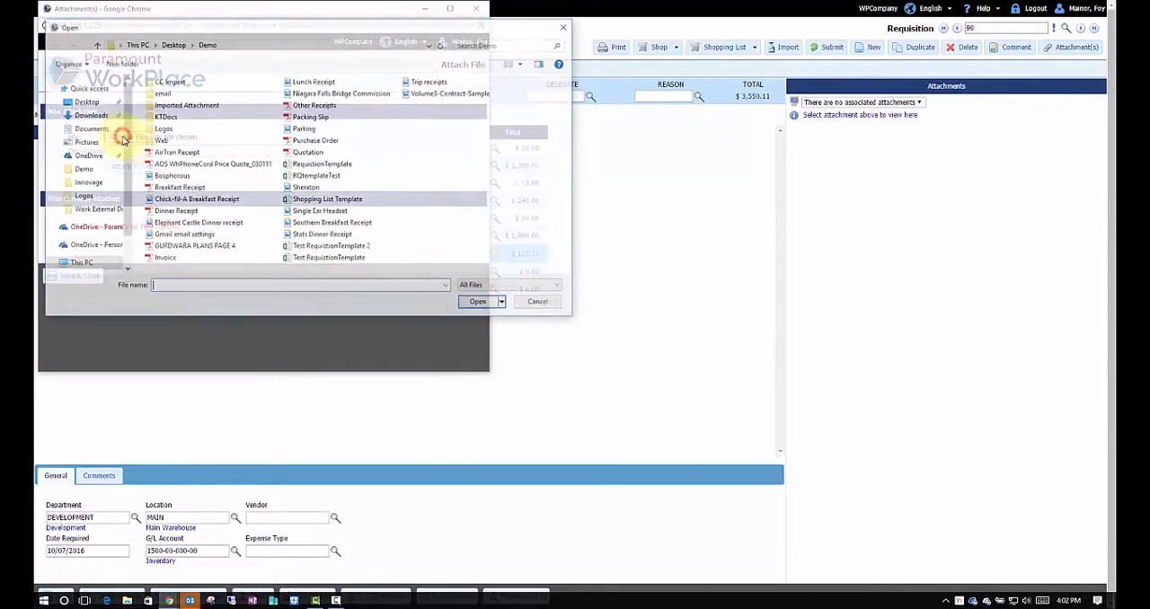
pyautogui.doubleClick(437, 94)
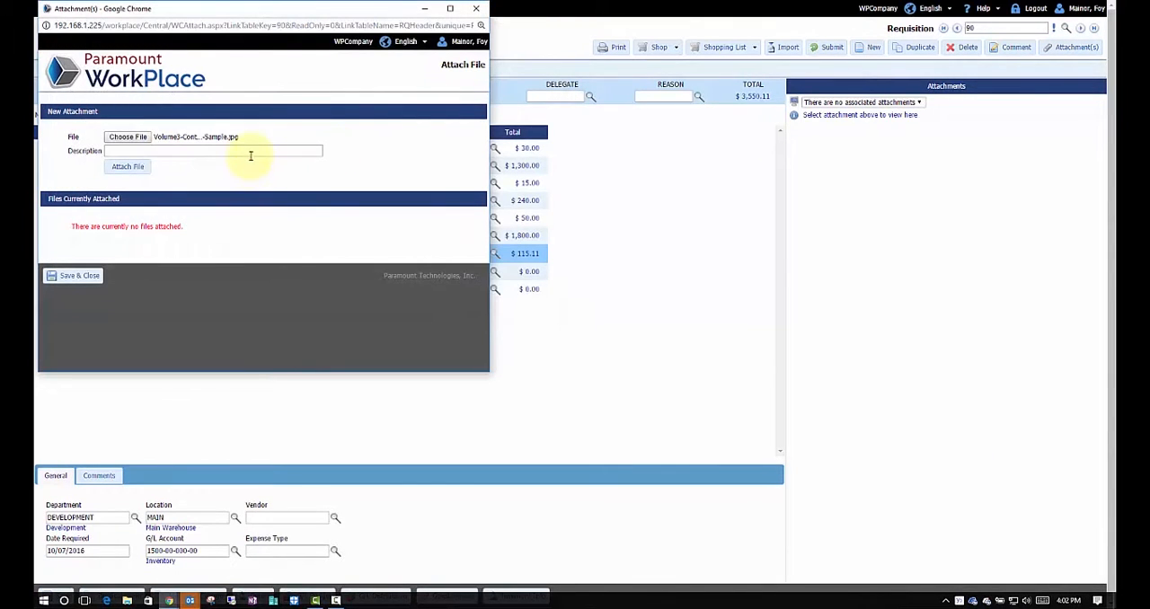
pyautogui.click(249, 154)
pyautogui.write('ct')
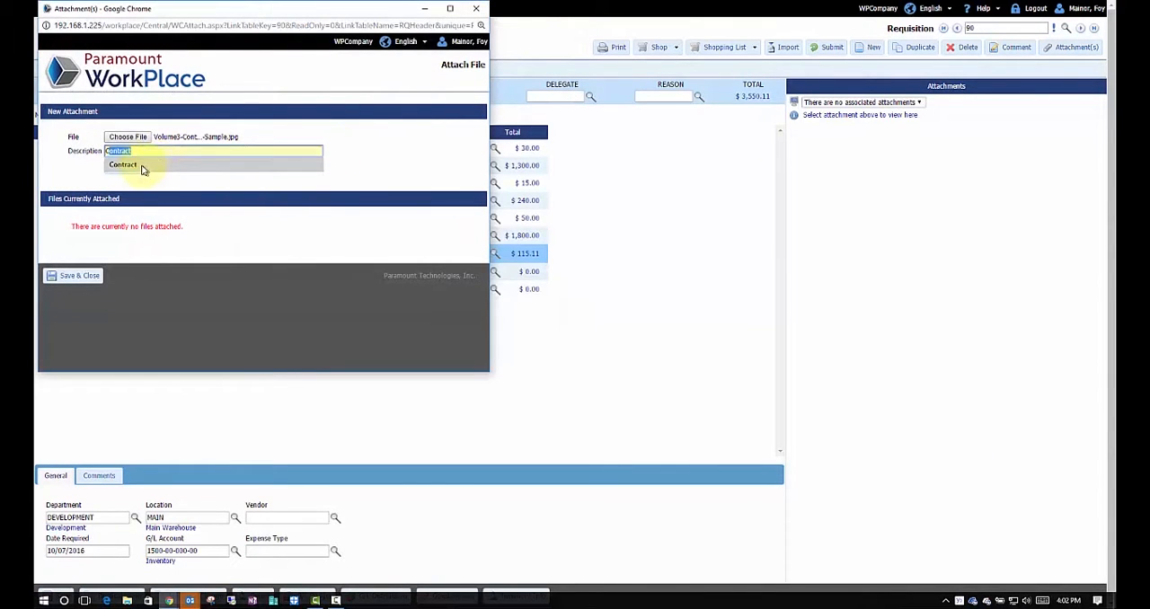
pyautogui.click(137, 165)
pyautogui.click(135, 167)
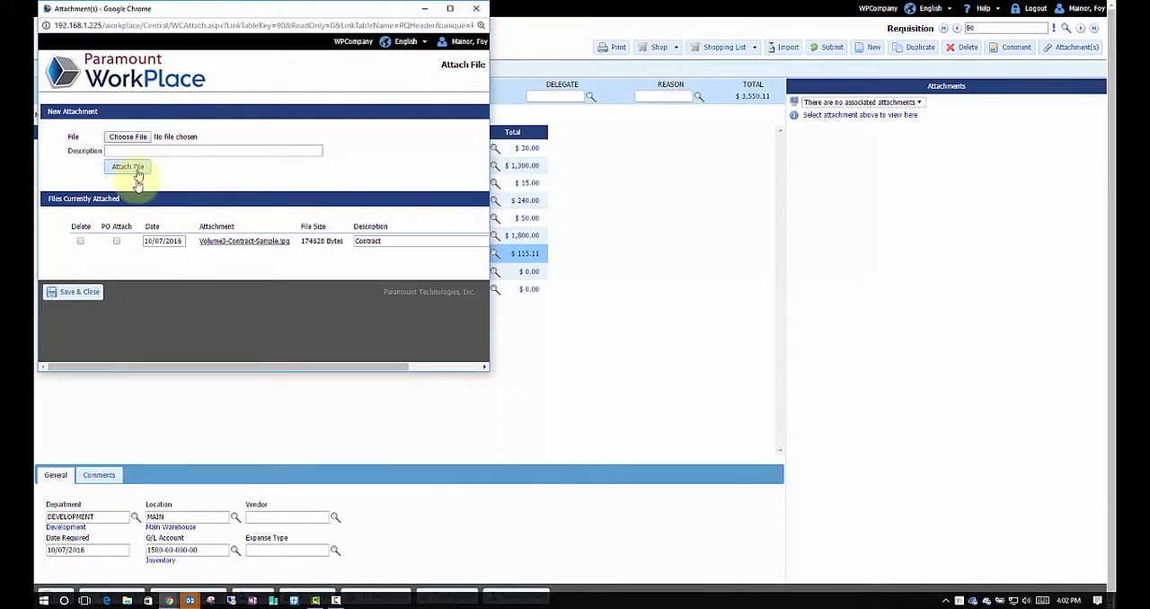
pyautogui.click(77, 291)
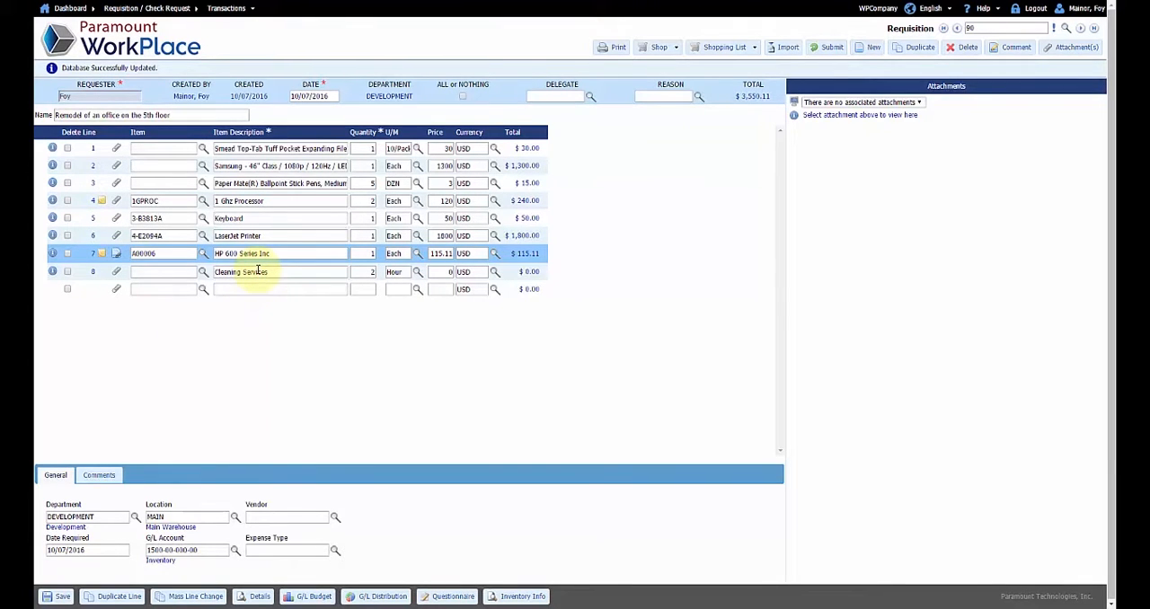
# Review the vendor, location and G/L account details of the Keyboard, Smead, Paper Mate, 1 Ghz Processor and LaserJet Printer lines
pyautogui.click(255, 219)
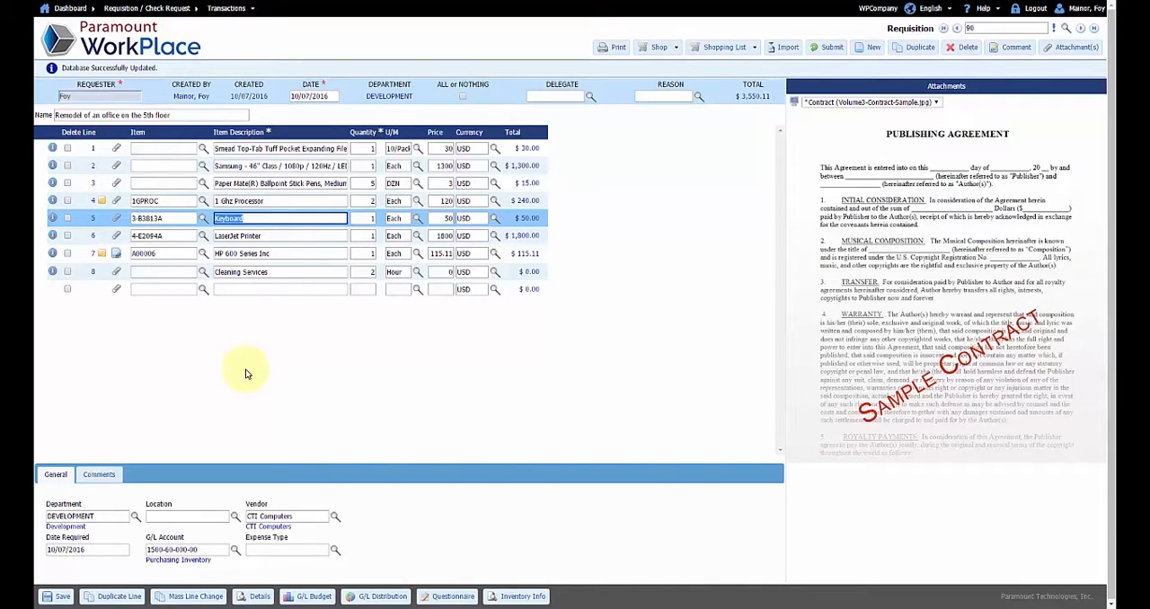
pyautogui.click(250, 148)
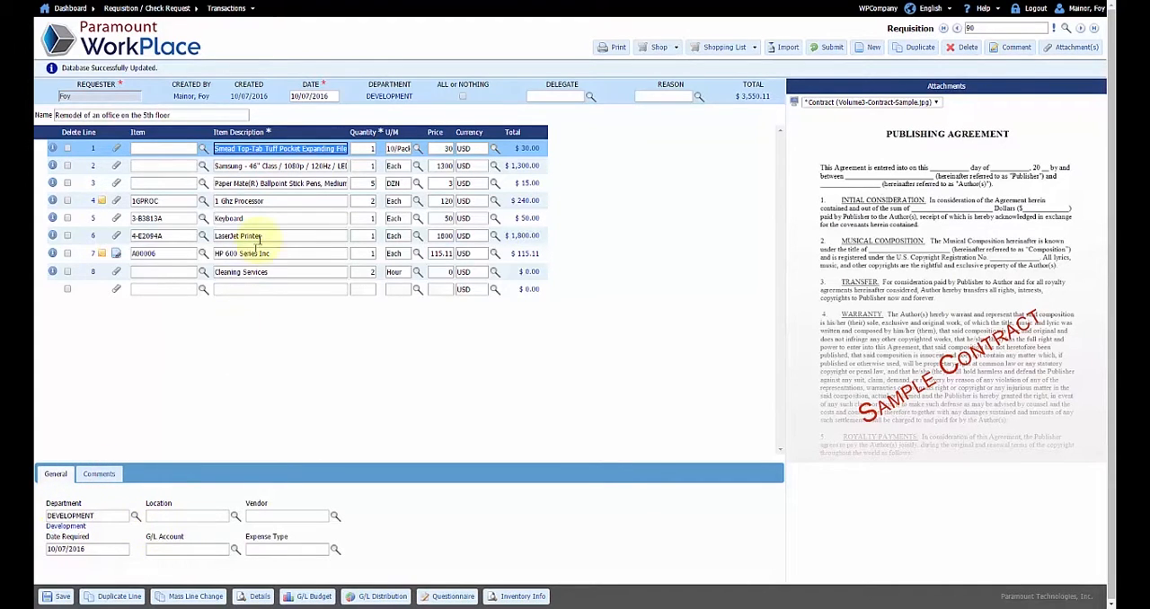
pyautogui.click(264, 184)
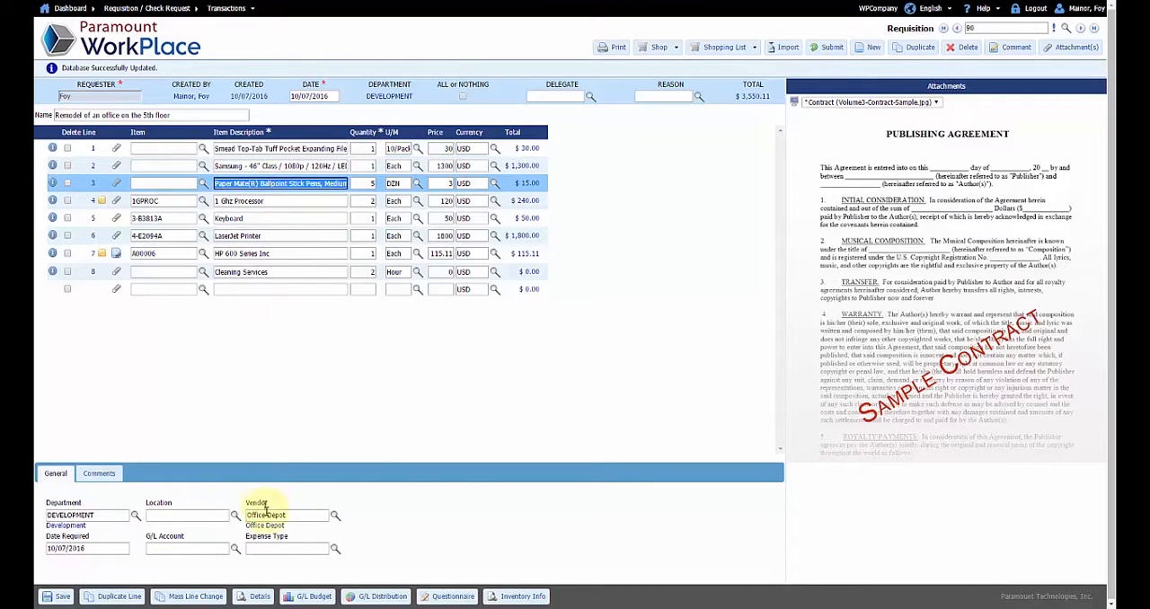
pyautogui.click(257, 201)
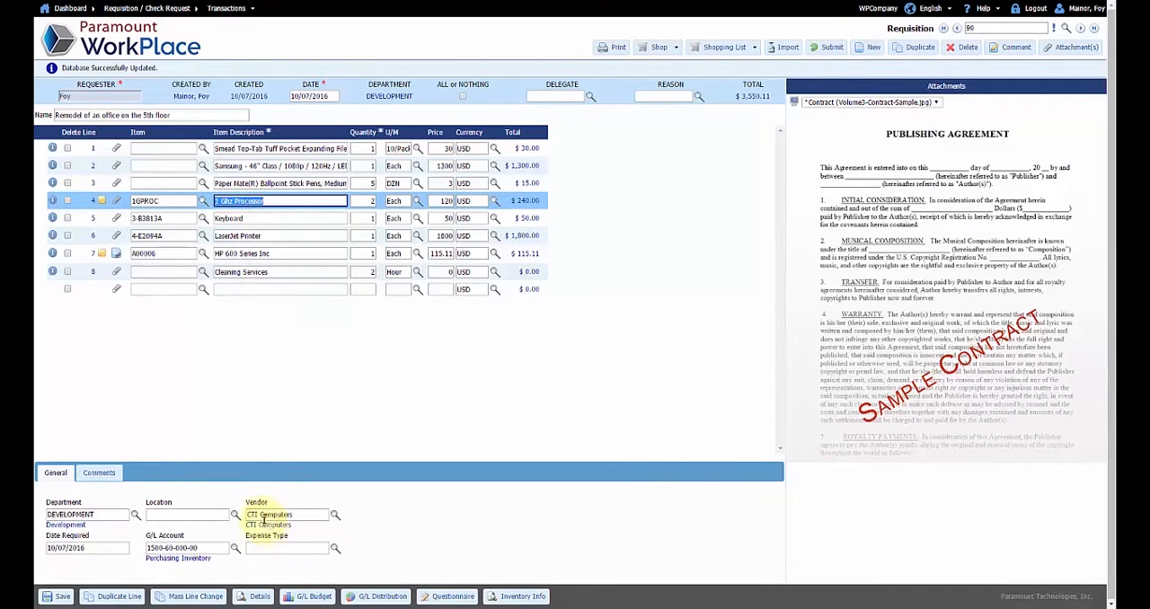
pyautogui.click(267, 237)
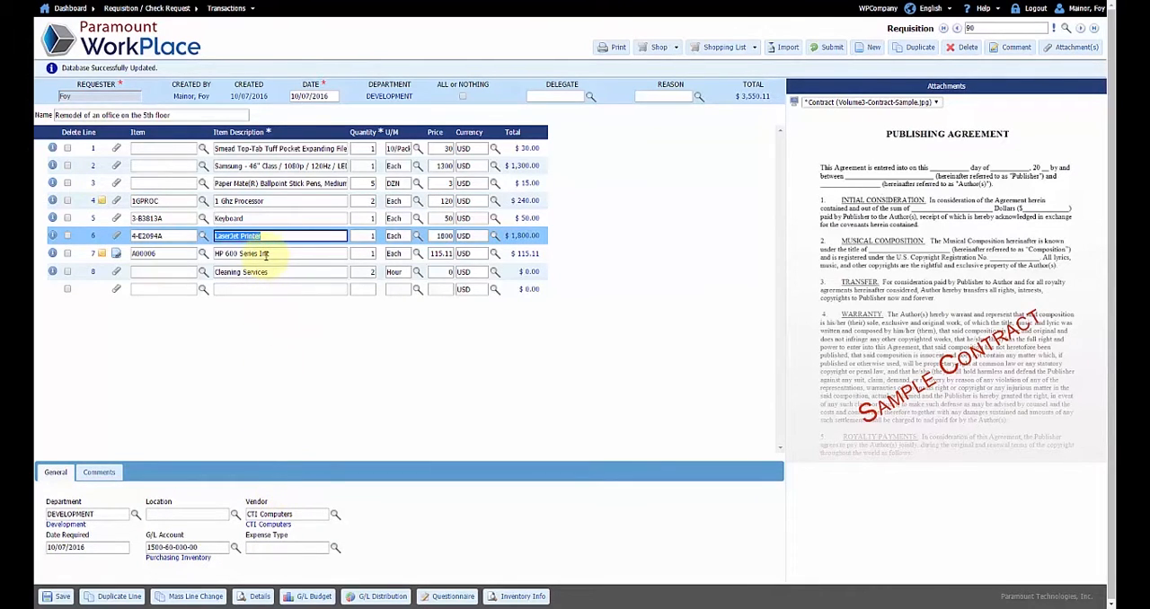
# Assign the expense type IT to the HP 600 Series Inc line and save the requisition
pyautogui.click(266, 254)
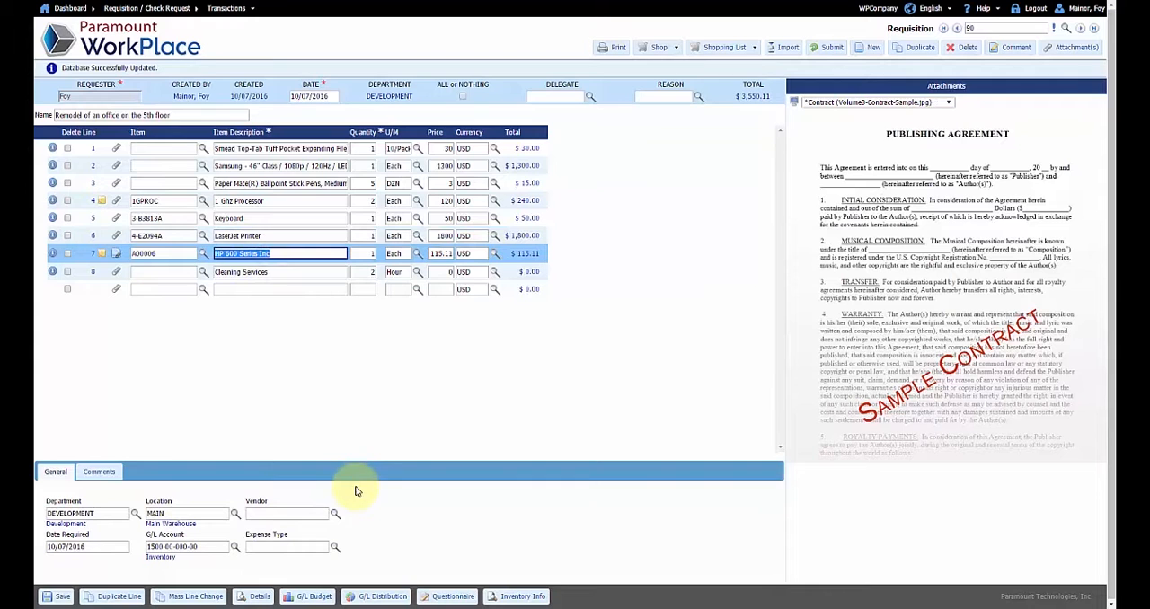
pyautogui.click(332, 550)
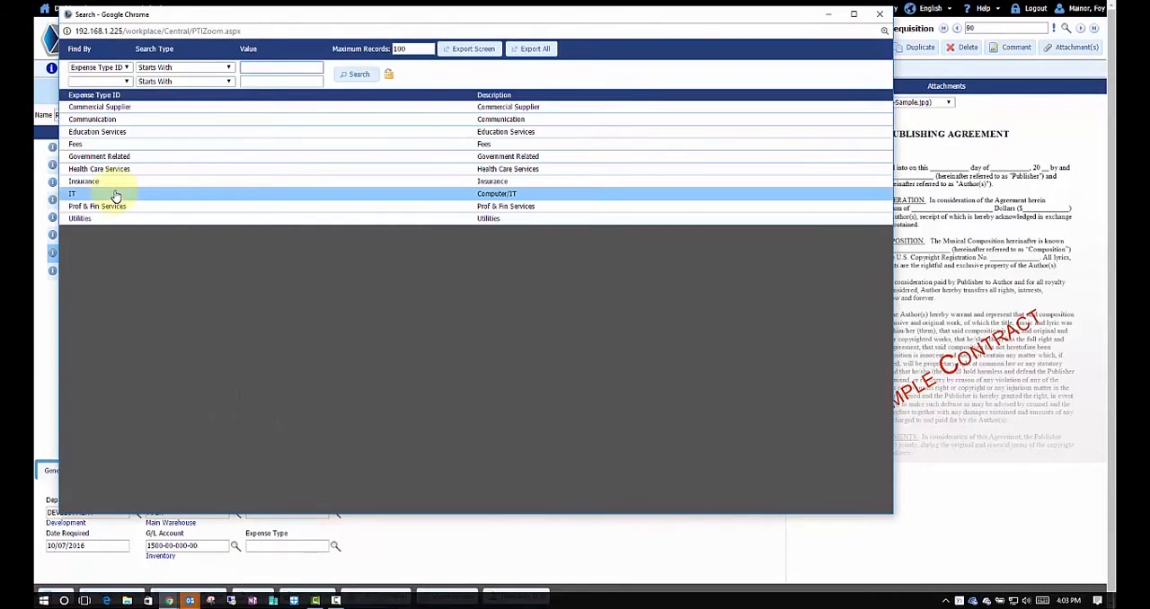
pyautogui.click(115, 194)
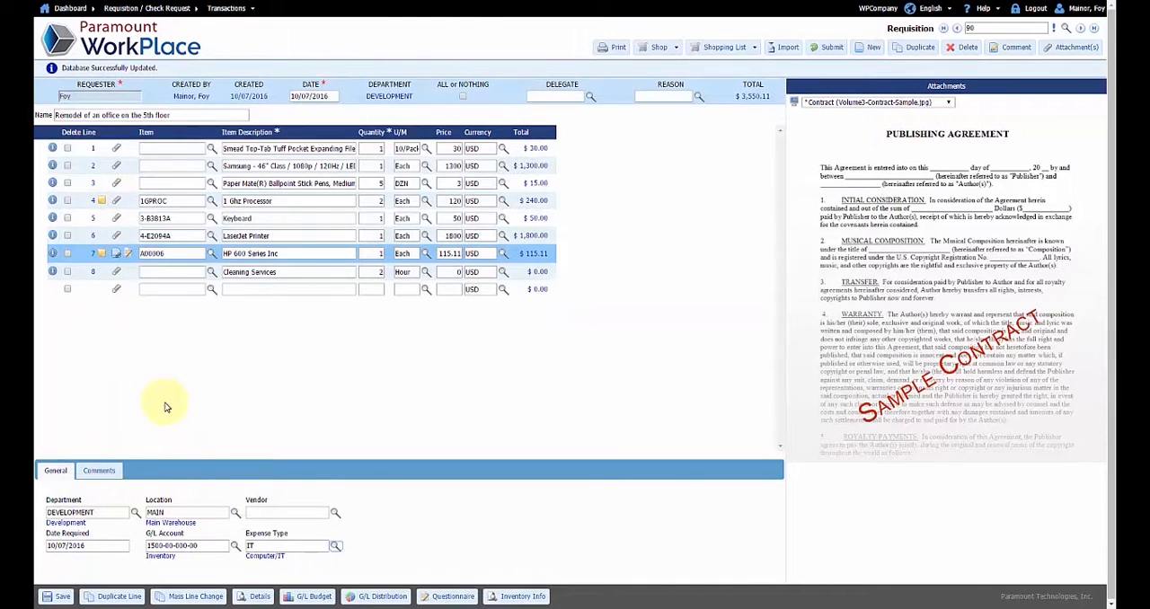
pyautogui.click(56, 597)
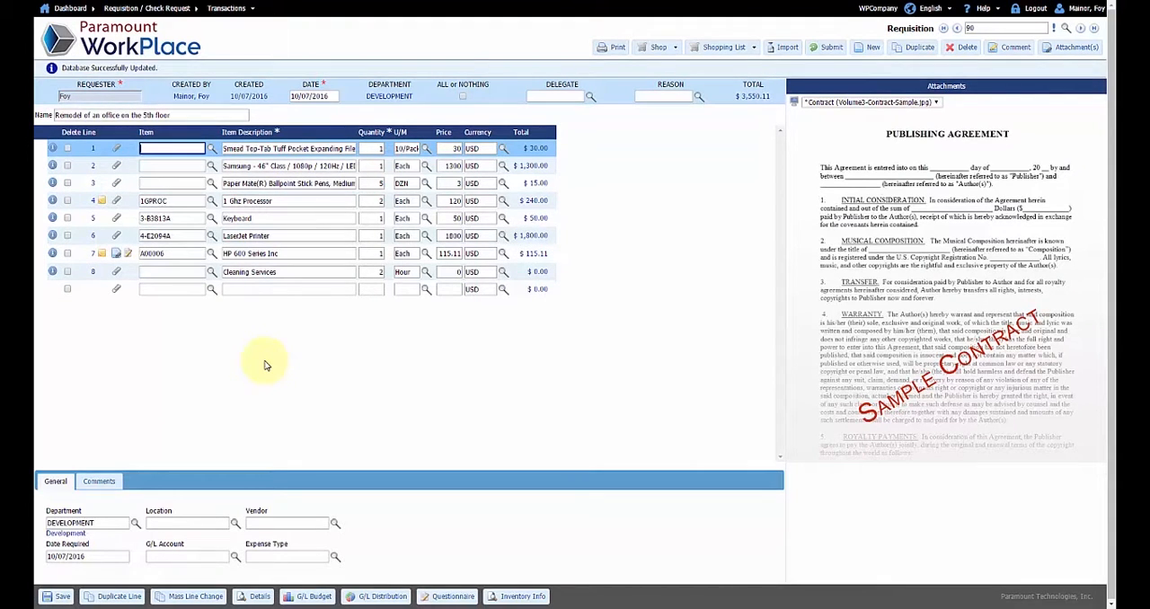
# Review the screen size, RAM and hard drive options in the HP 600 Series Inc line's expense type questionnaire, leaving the answers blank
pyautogui.click(103, 482)
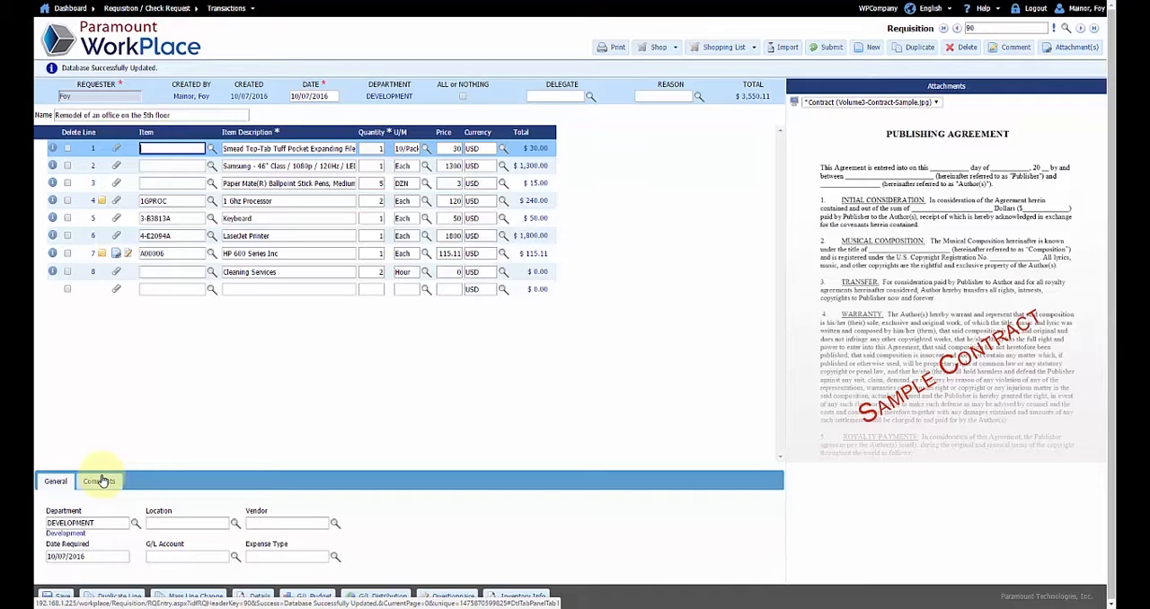
pyautogui.click(258, 255)
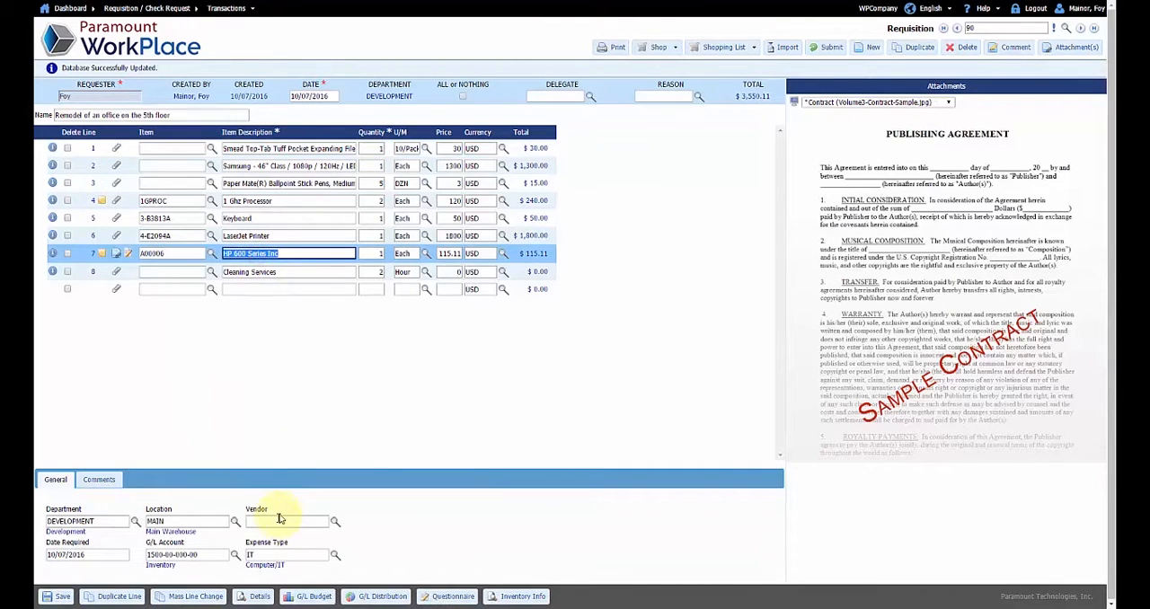
pyautogui.click(129, 255)
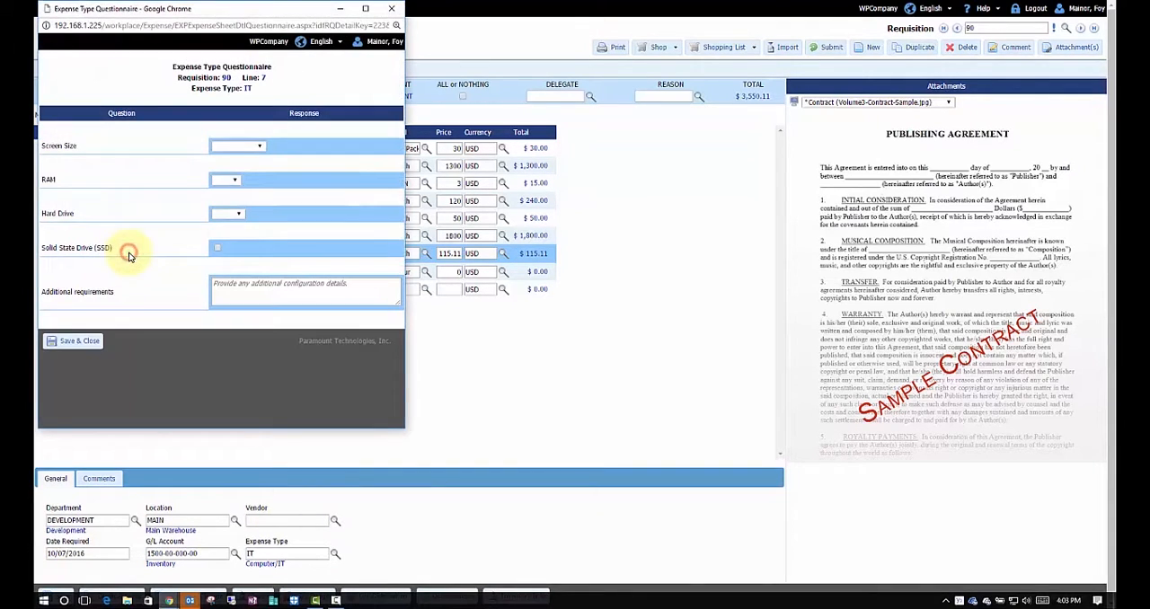
pyautogui.click(260, 148)
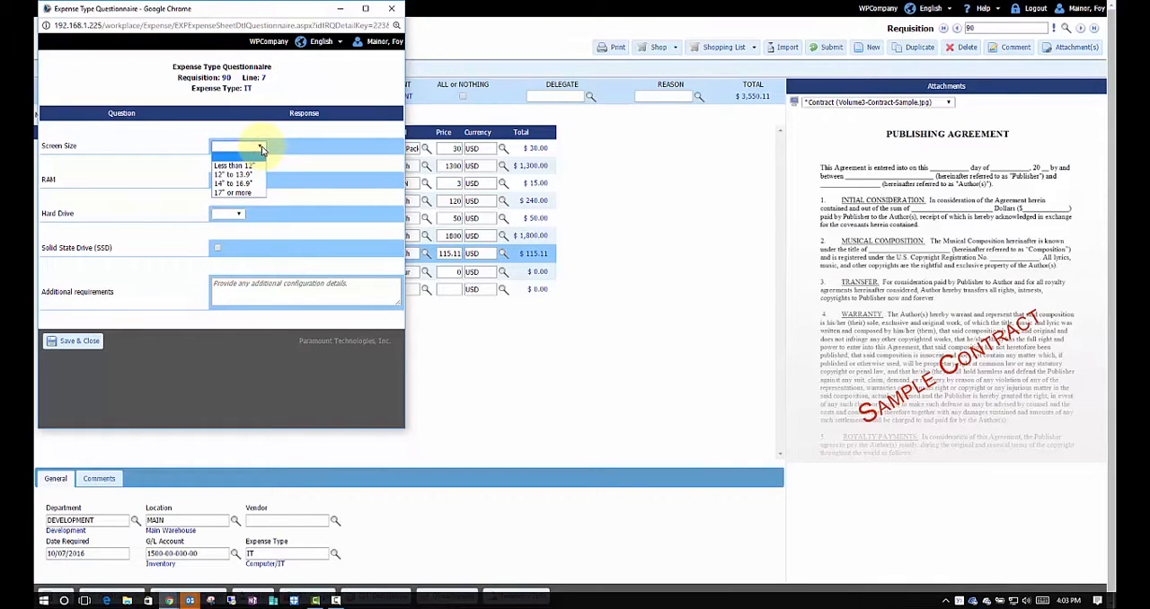
pyautogui.click(261, 147)
pyautogui.click(236, 183)
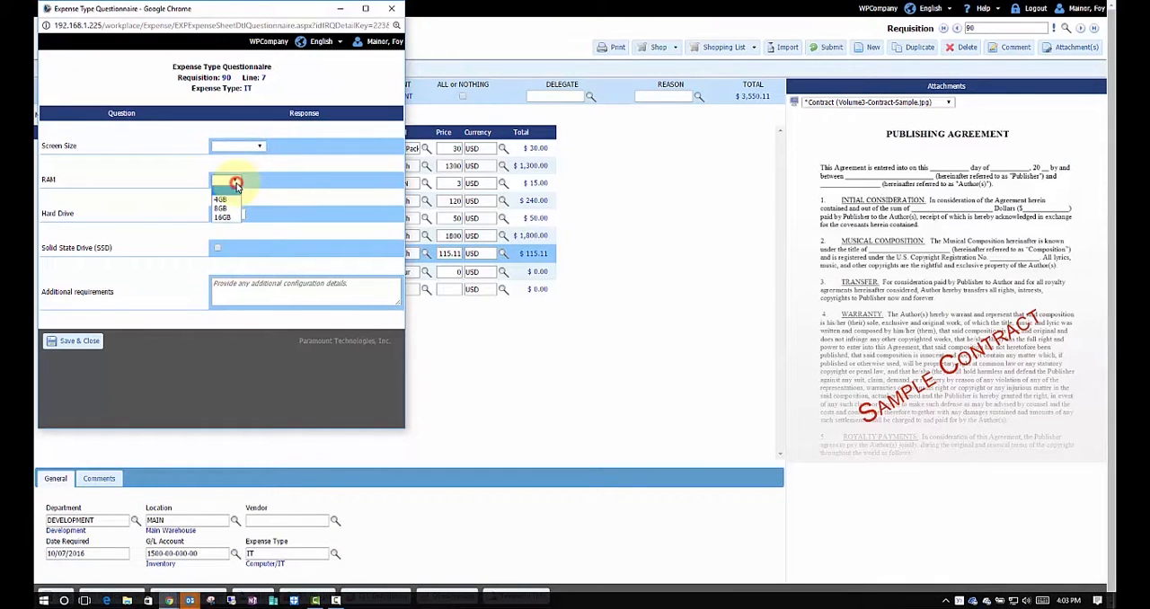
pyautogui.click(231, 179)
pyautogui.click(241, 215)
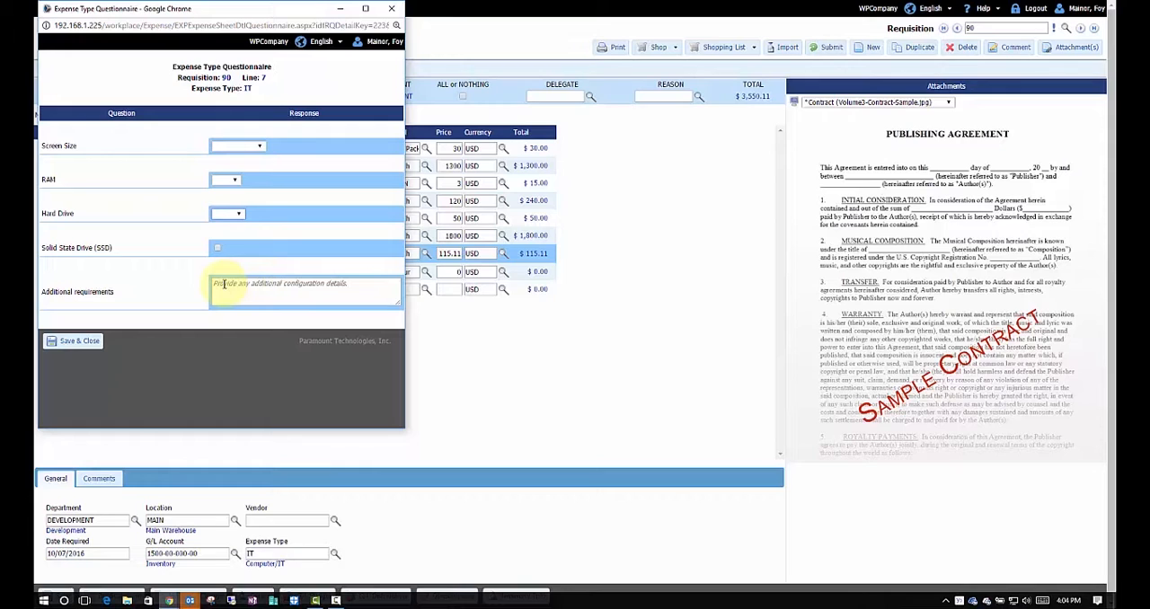
pyautogui.click(90, 344)
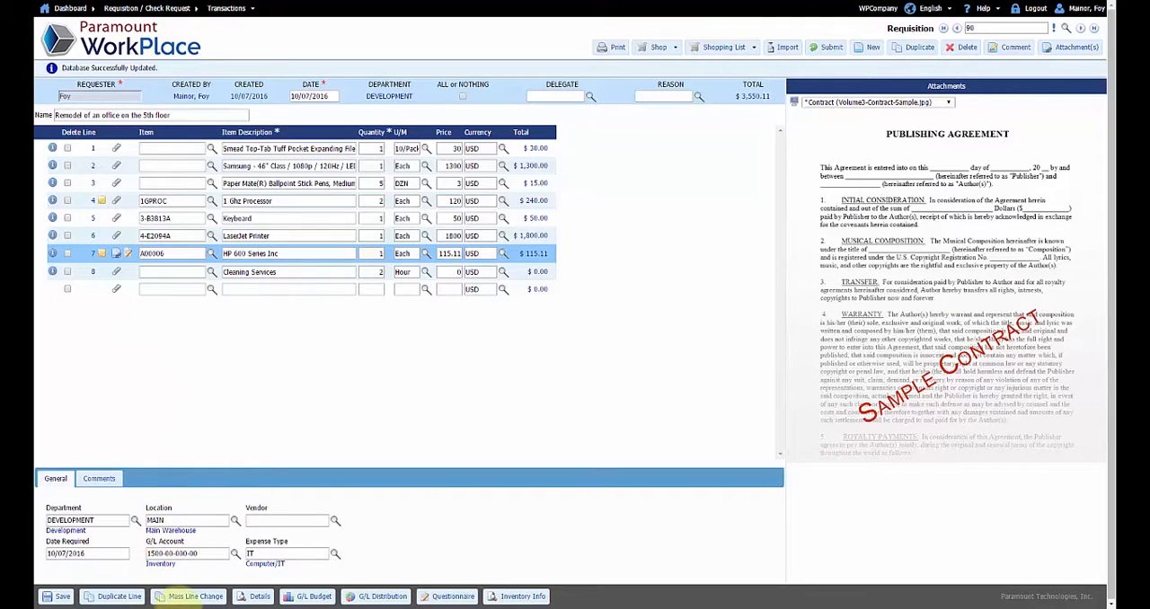
# Look over the fields available for a mass line change and close it without updating
pyautogui.click(193, 598)
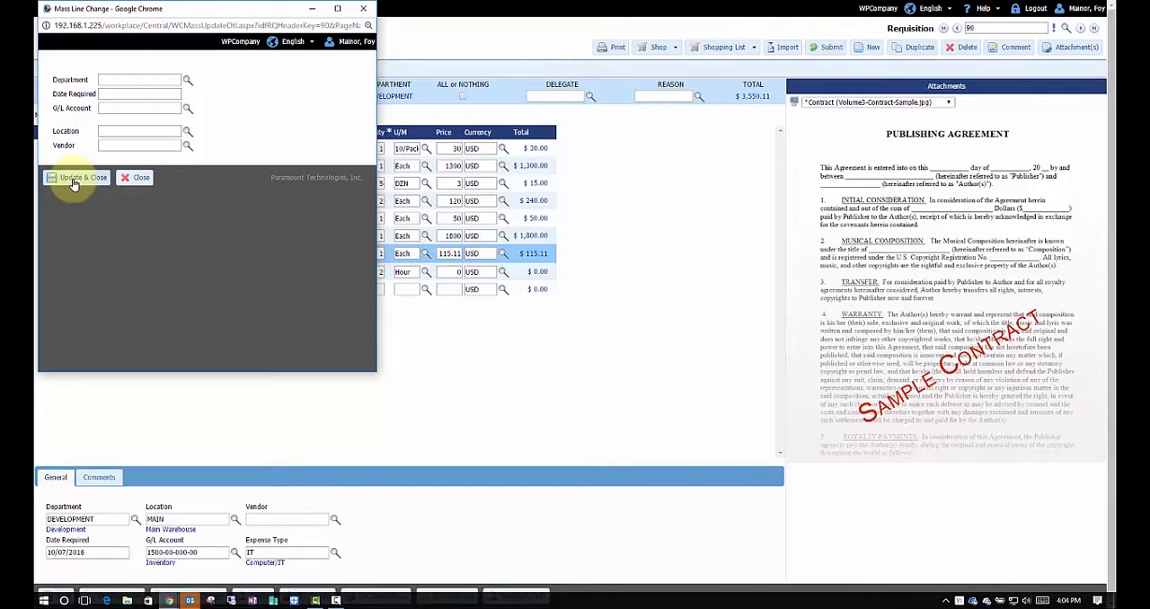
pyautogui.click(133, 179)
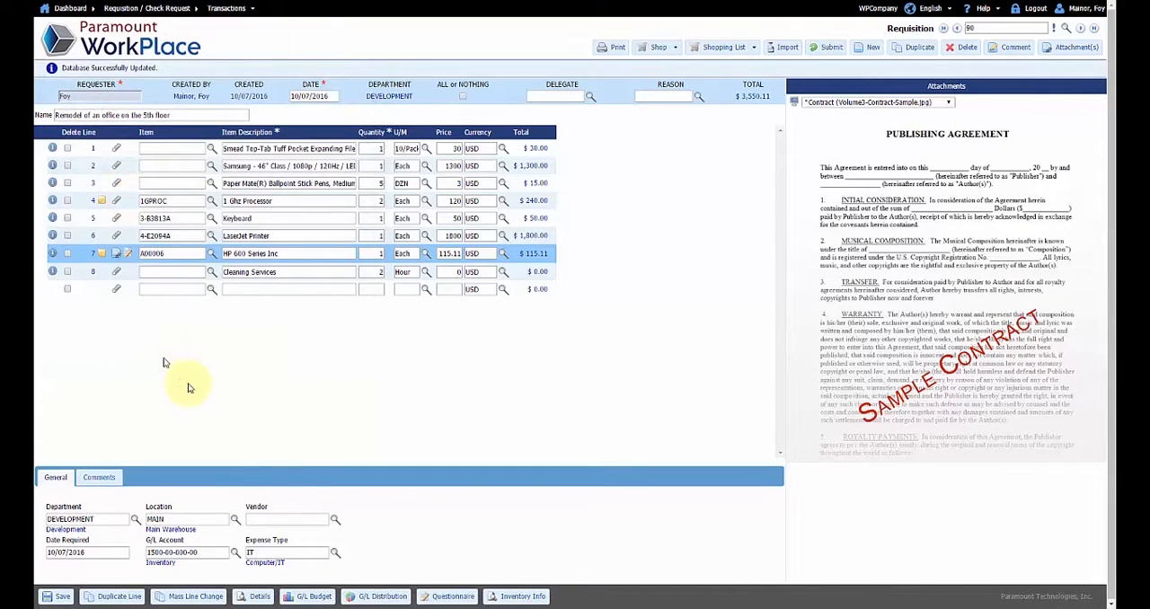
# Examine the G/L budget and the G/L distribution of the Cleaning Services line without changing them
pyautogui.click(291, 271)
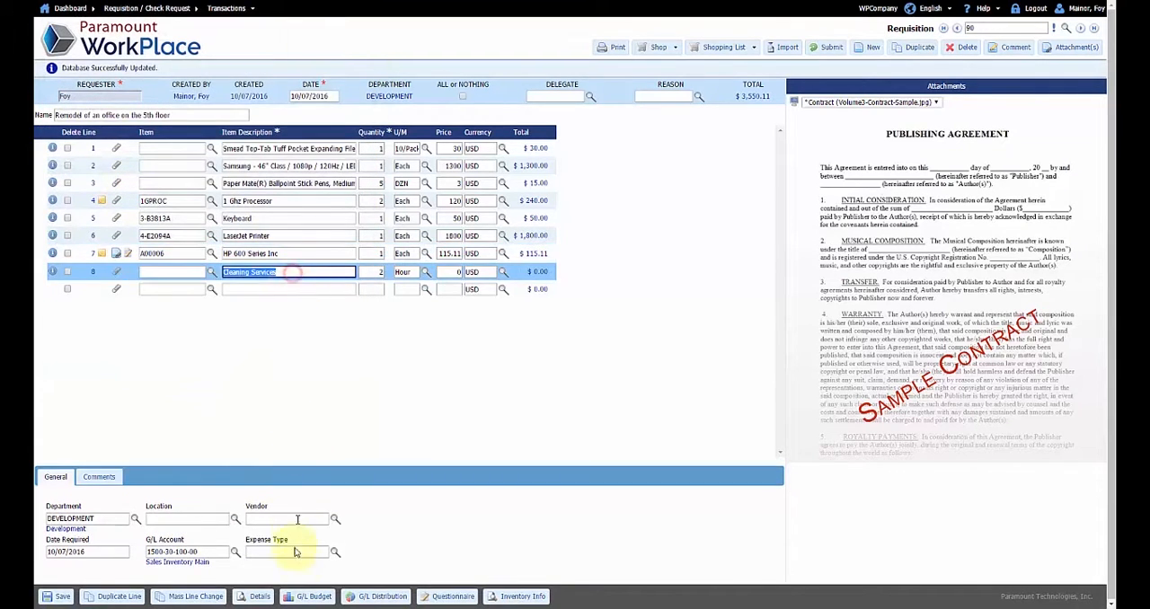
pyautogui.click(308, 596)
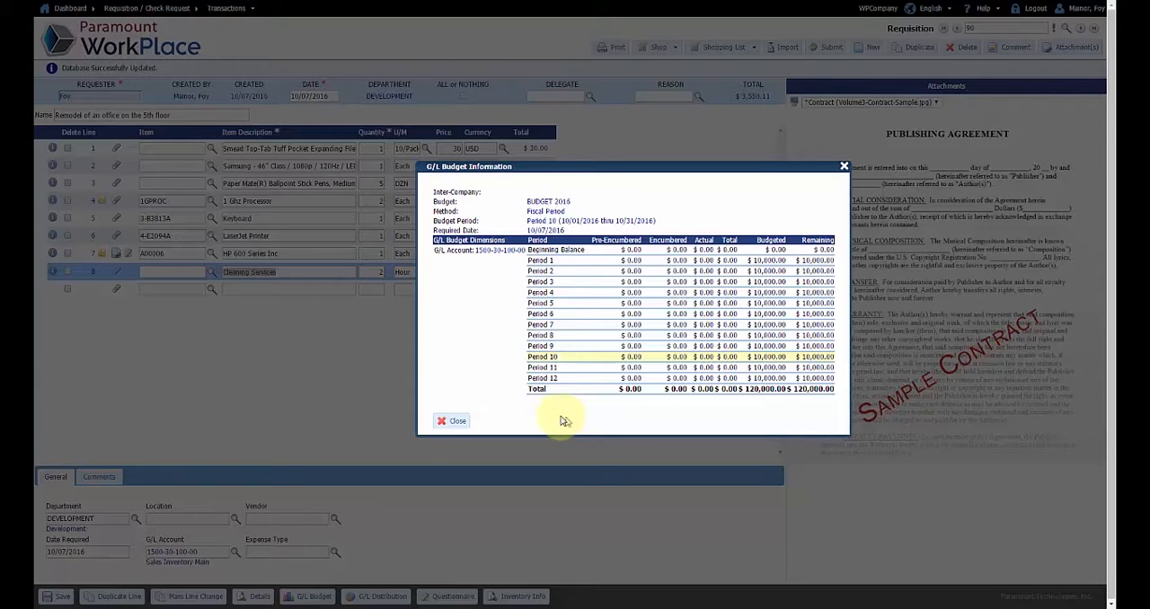
pyautogui.click(440, 421)
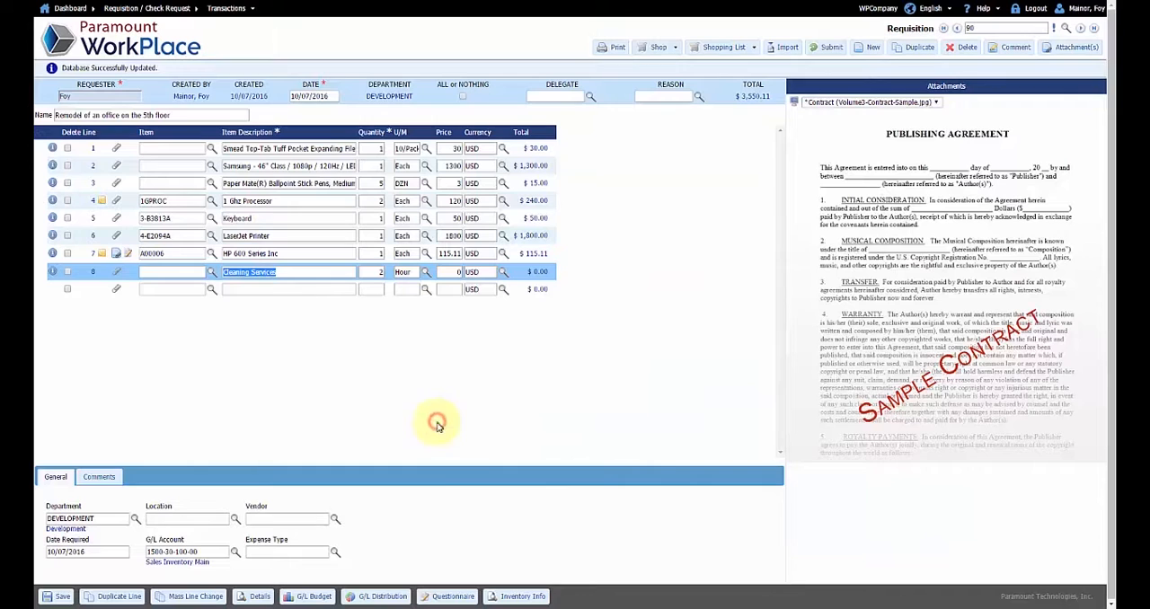
pyautogui.click(381, 596)
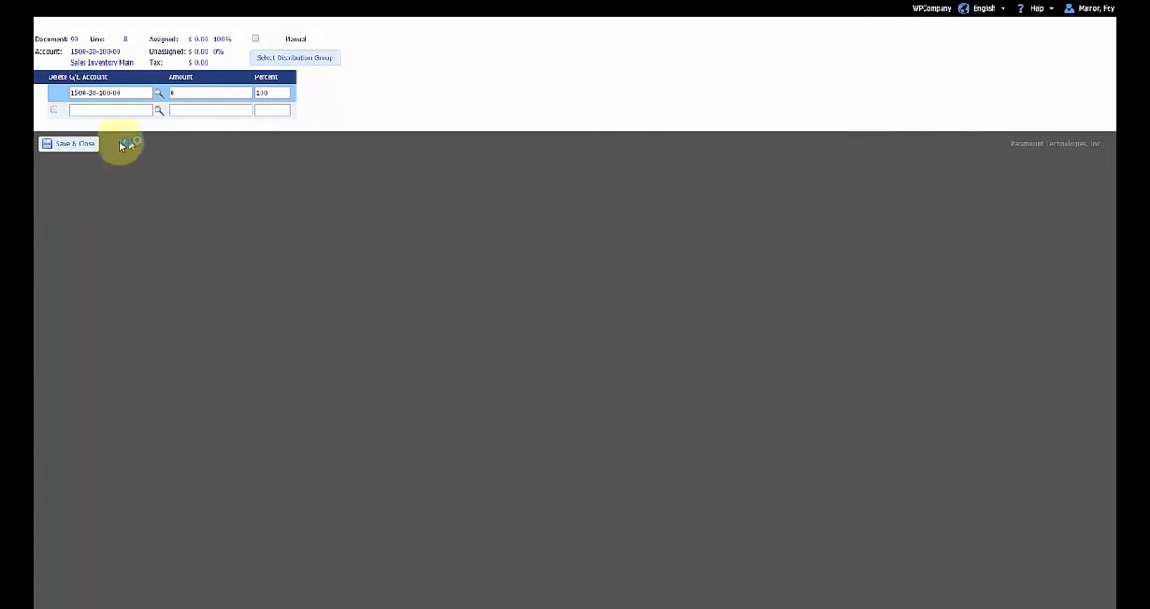
pyautogui.click(75, 147)
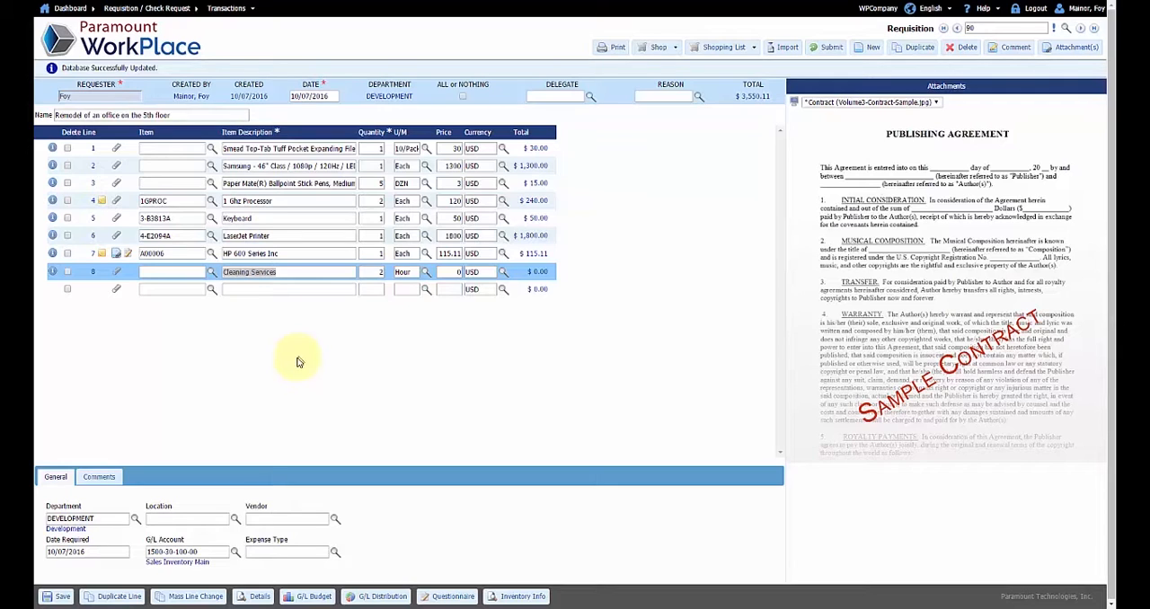
# Submit the office remodel requisition for approval and confirm the submission
pyautogui.click(829, 48)
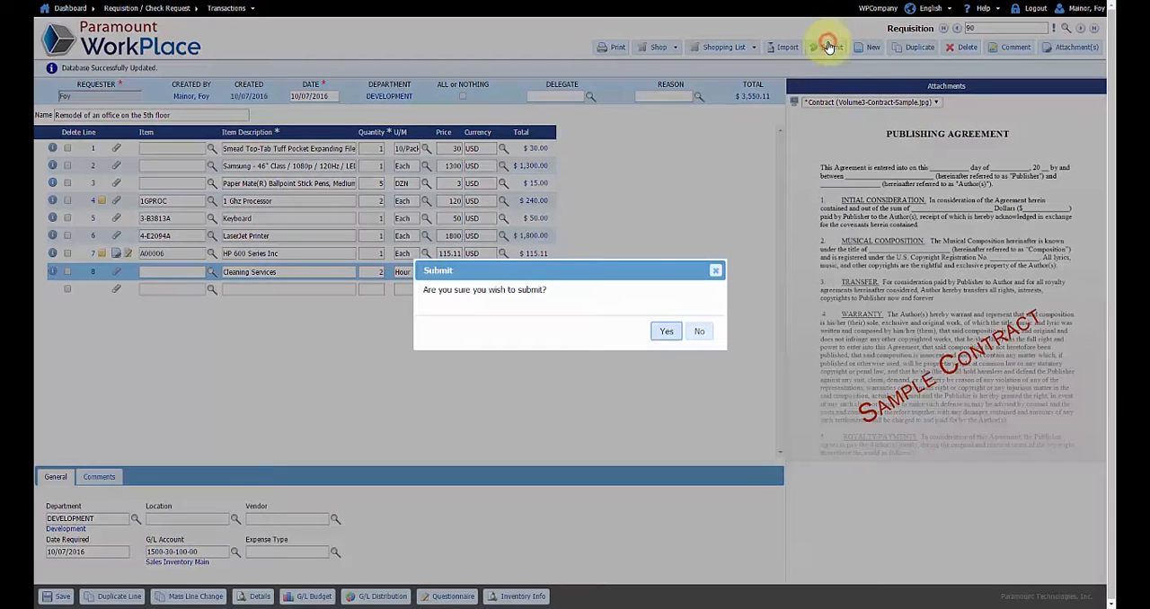
pyautogui.click(666, 333)
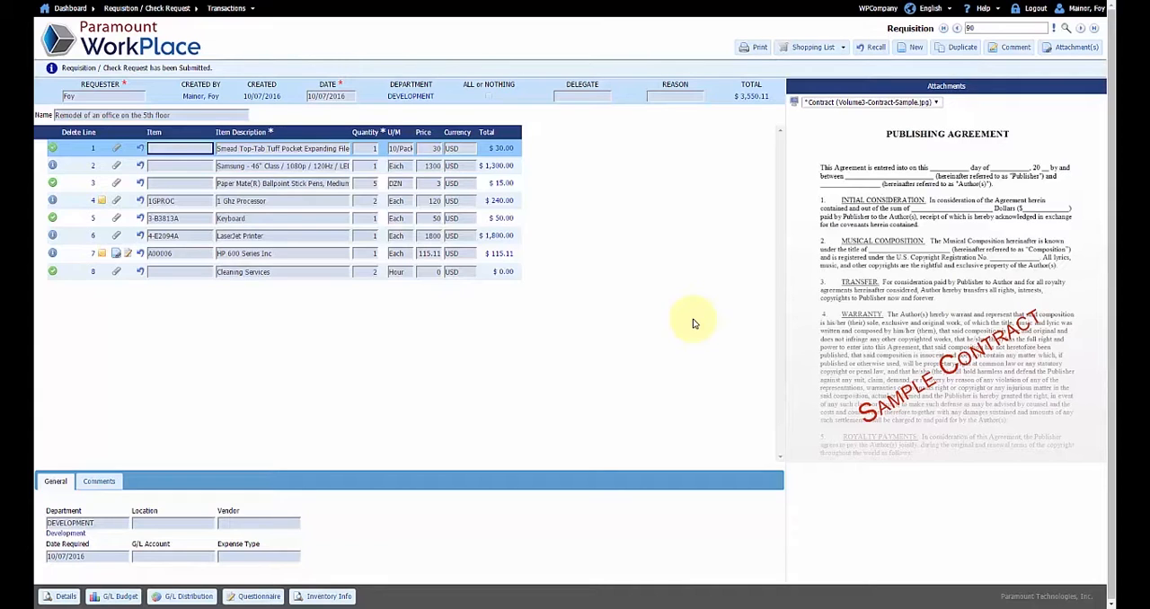
# Check the details of the submitted LaserJet Printer line and log out of WorkPlace
pyautogui.click(288, 236)
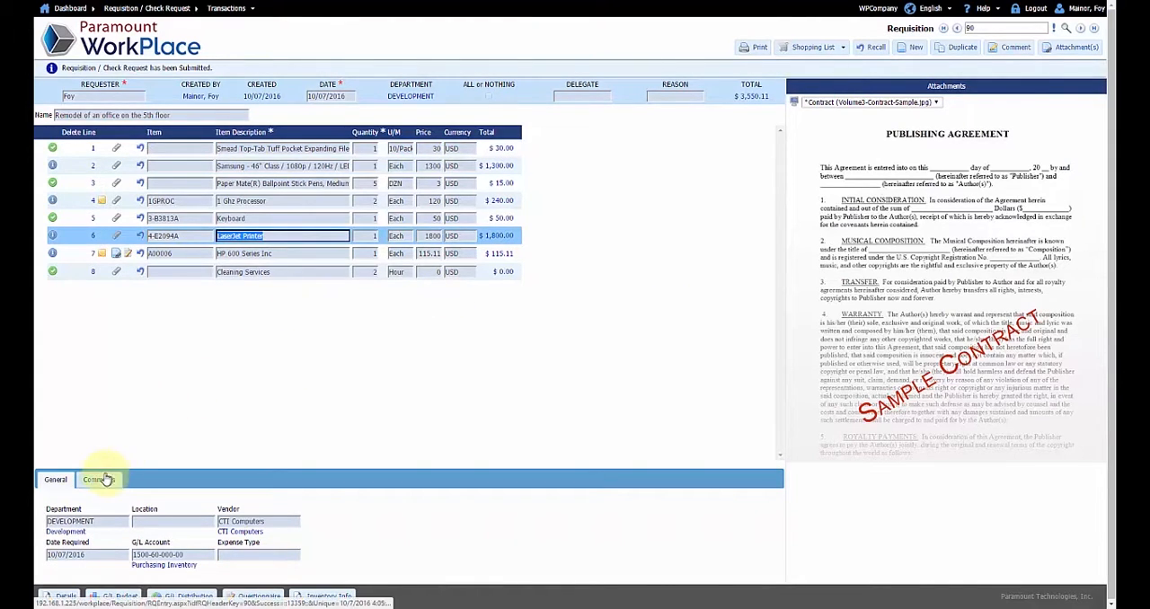
pyautogui.click(66, 597)
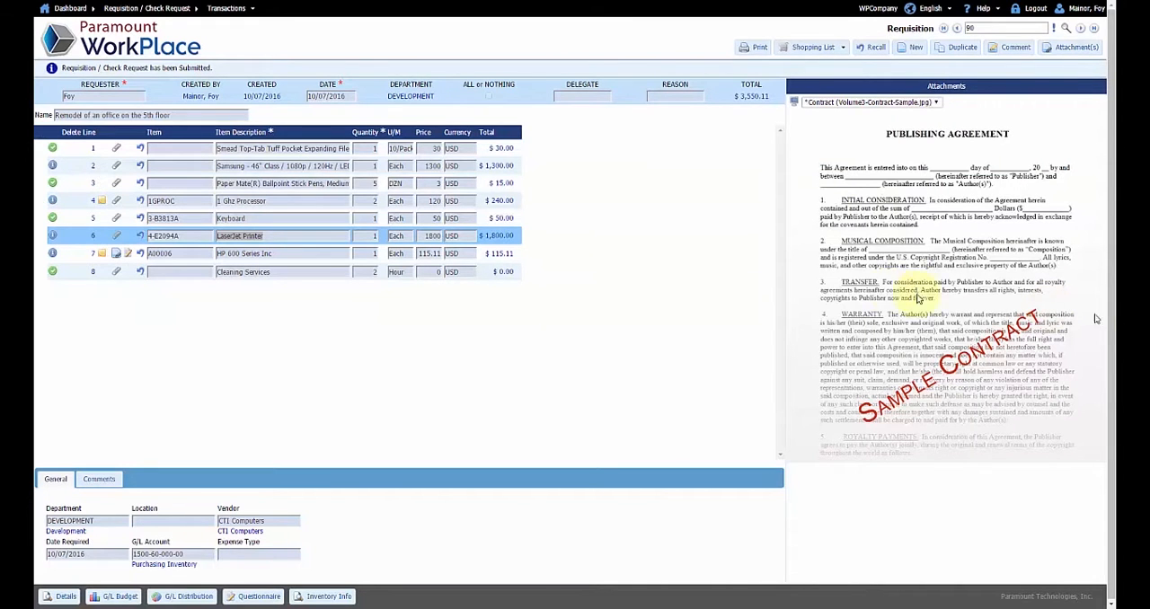
pyautogui.click(1036, 9)
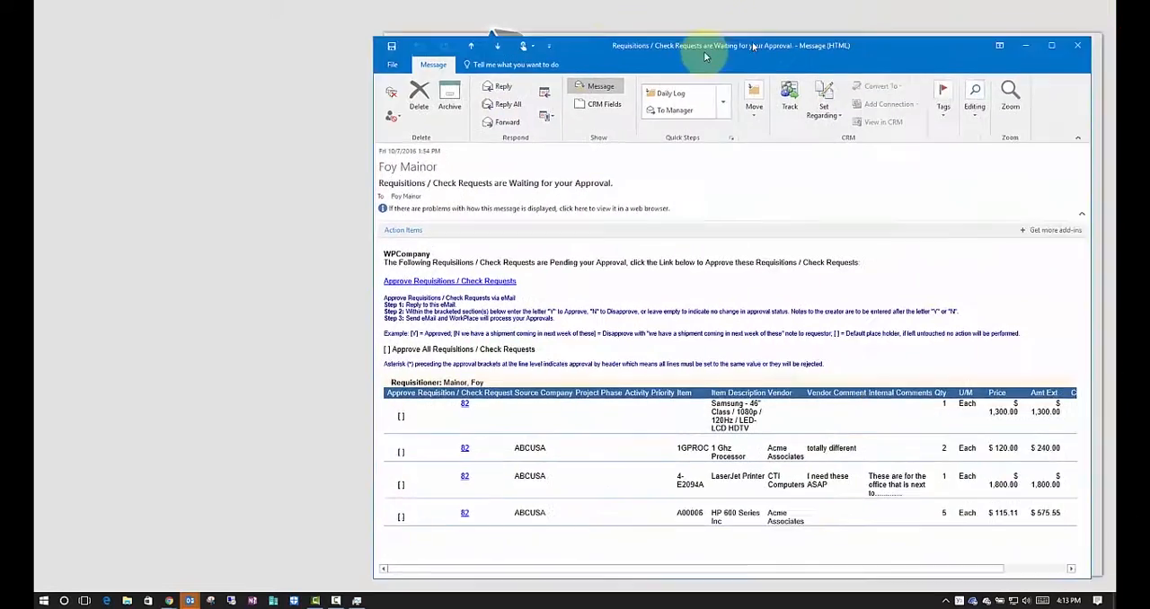
# In Outlook, start a reply to the "Requisitions / Check Requests are Waiting for your Approval" e-mail
pyautogui.moveTo(650, 18); pyautogui.dragTo(624, 18)
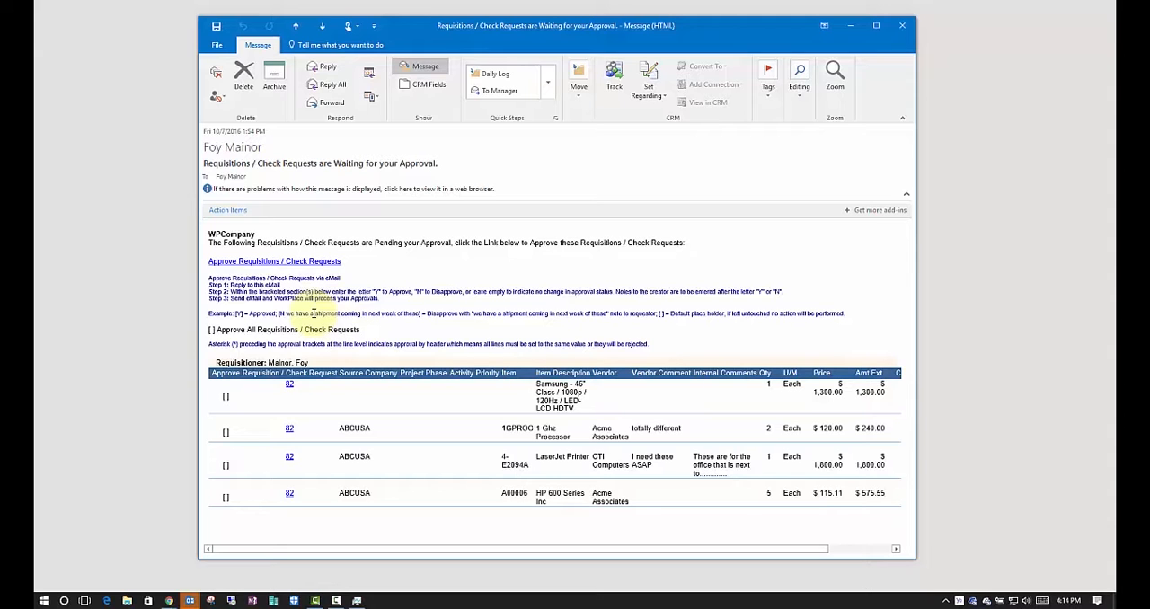
pyautogui.click(322, 68)
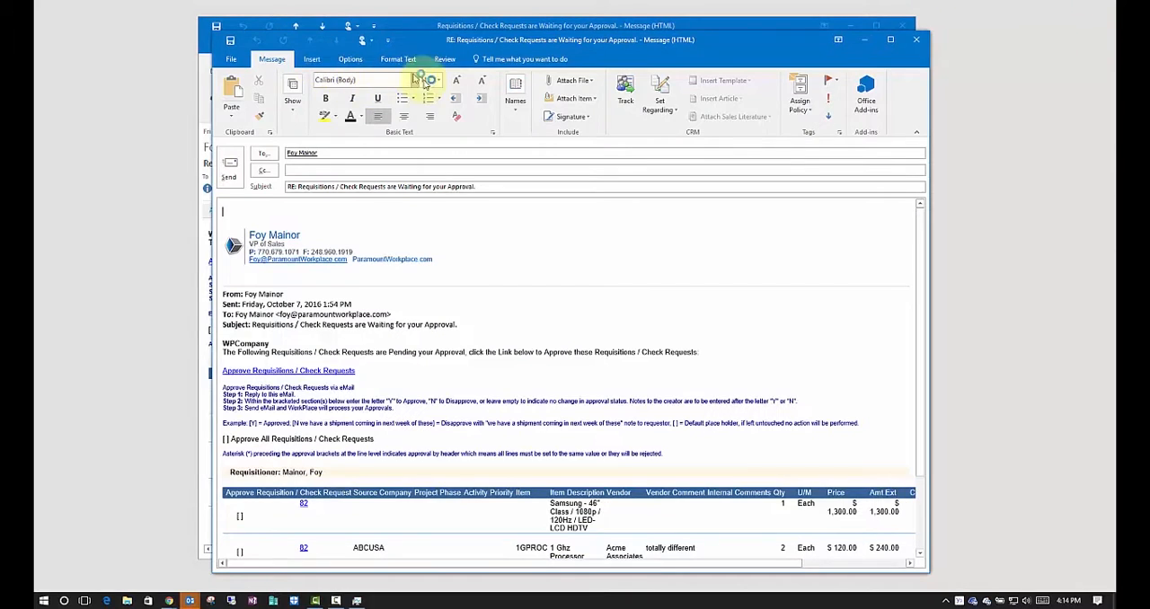
pyautogui.scroll(-1, 579, 427)
pyautogui.scroll(-1, 580, 427)
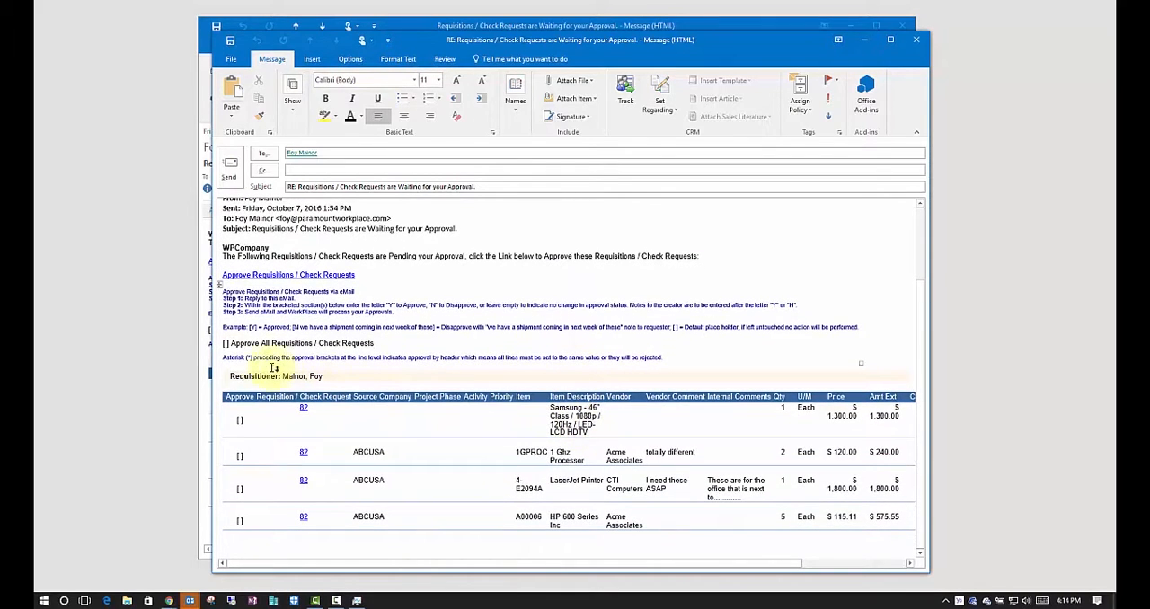
pyautogui.click(225, 343)
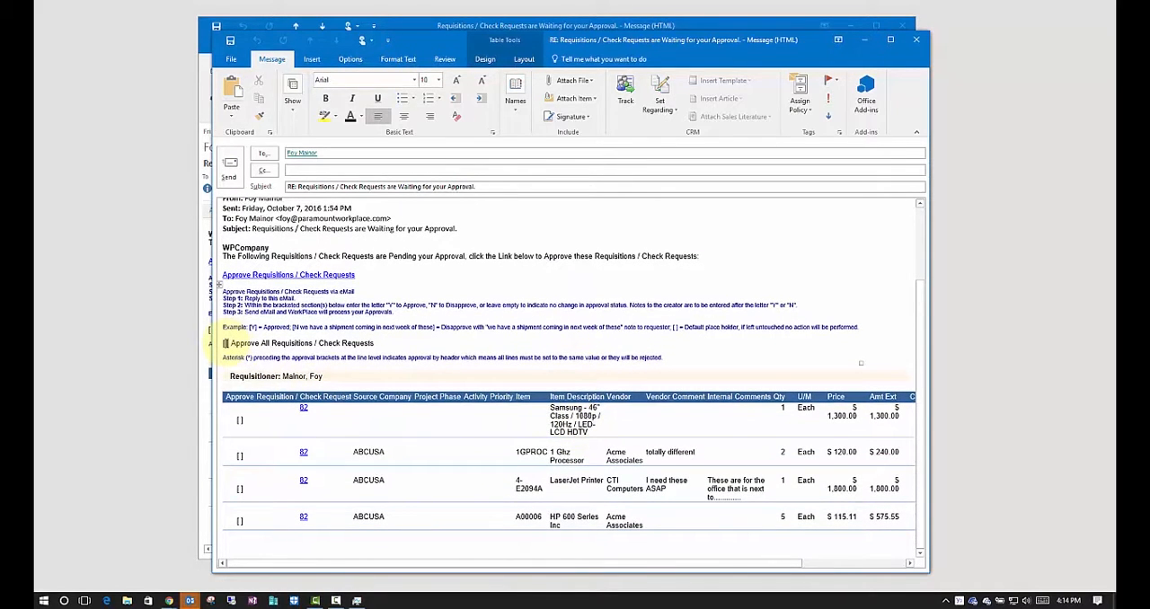
pyautogui.write('Y')
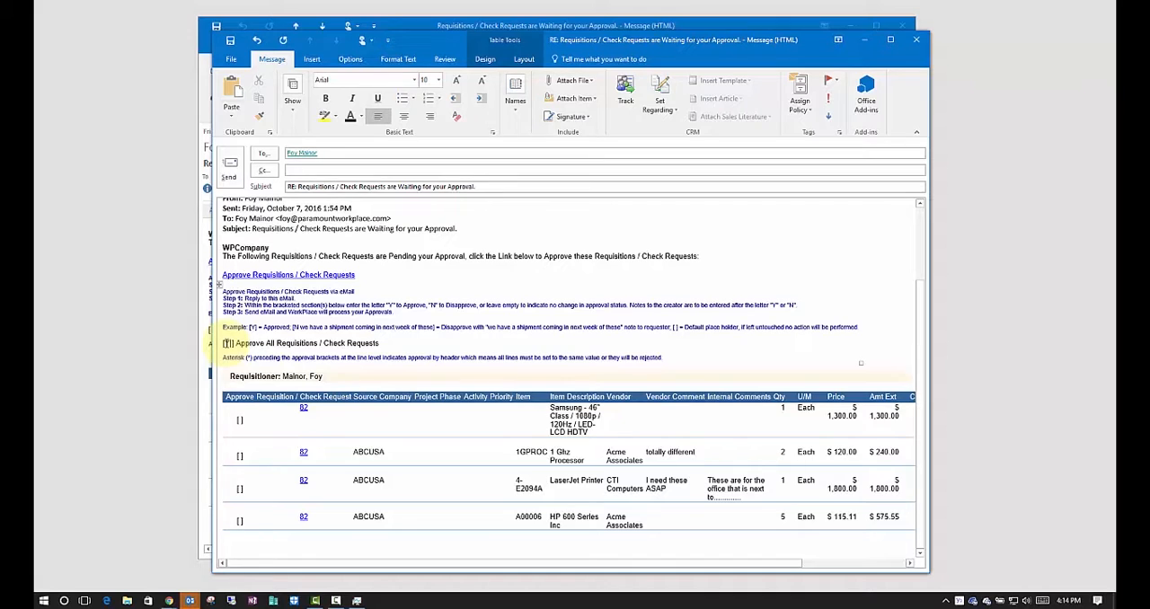
pyautogui.press('BackSpace')
pyautogui.write('N')
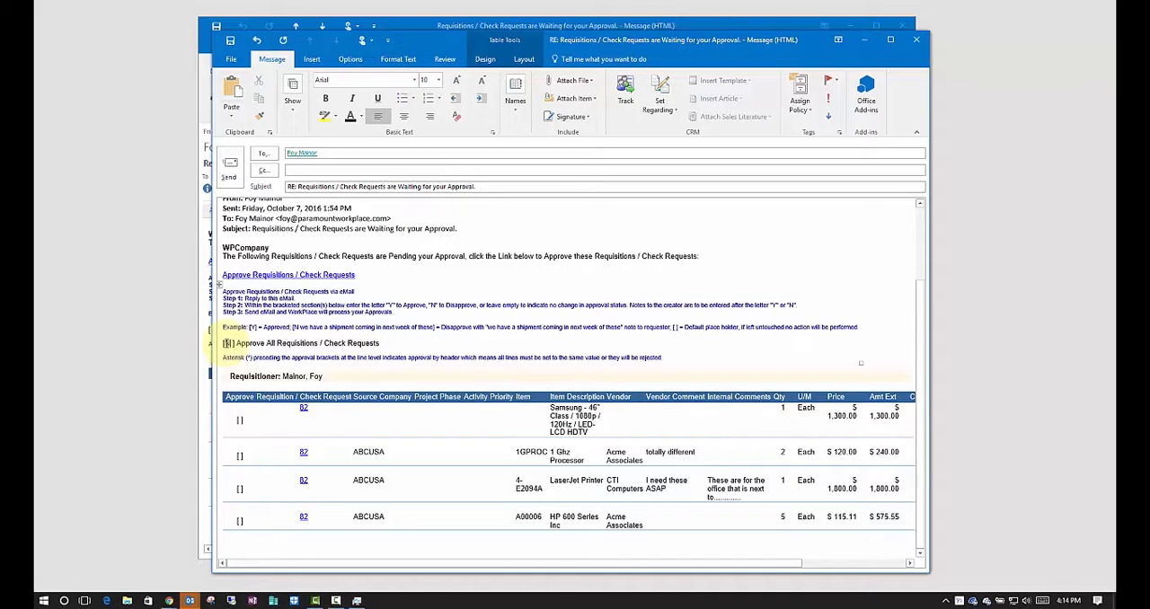
pyautogui.press('BackSpace')
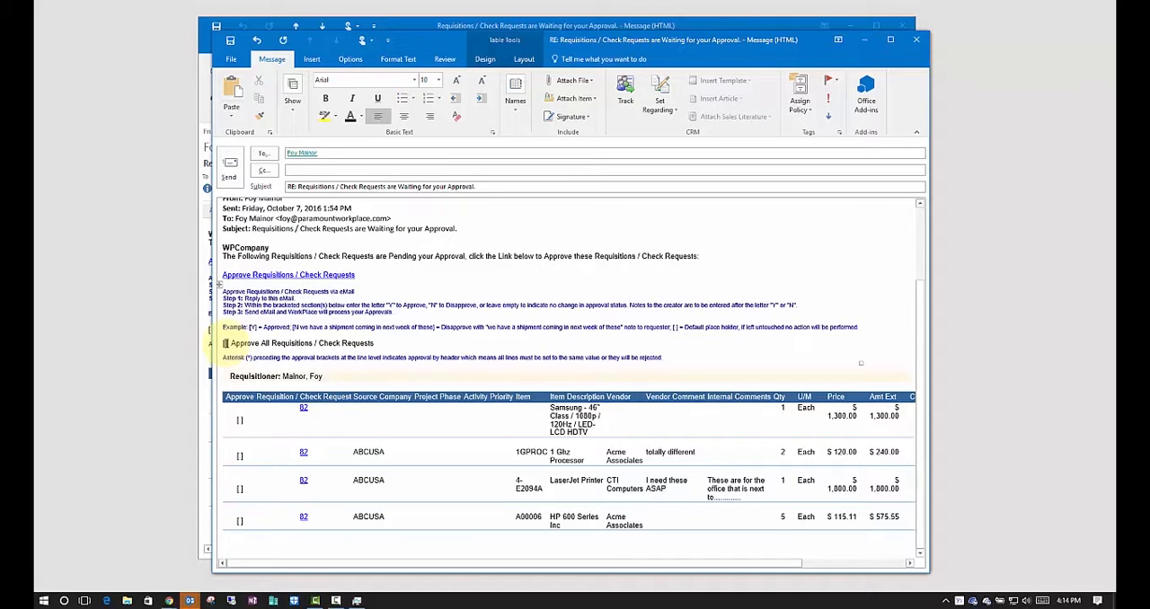
# In the reply, mark the Samsung TV line with Y and the 1 Ghz Processor line with "N Notes to the requester"
pyautogui.click(239, 419)
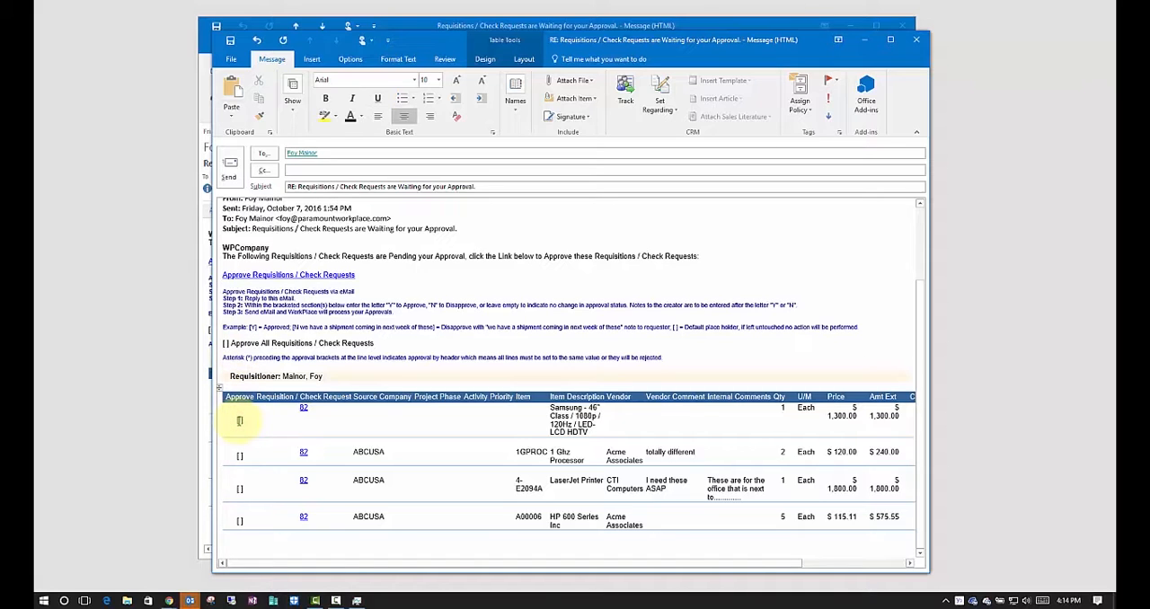
pyautogui.write('Y')
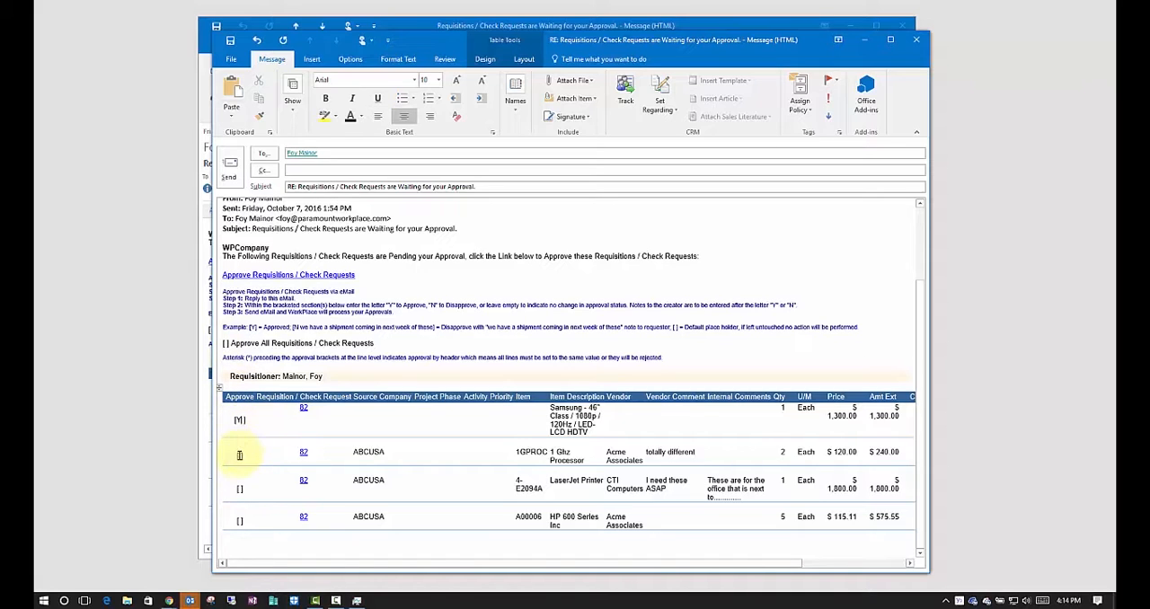
pyautogui.click(240, 456)
pyautogui.write('N Notes f')
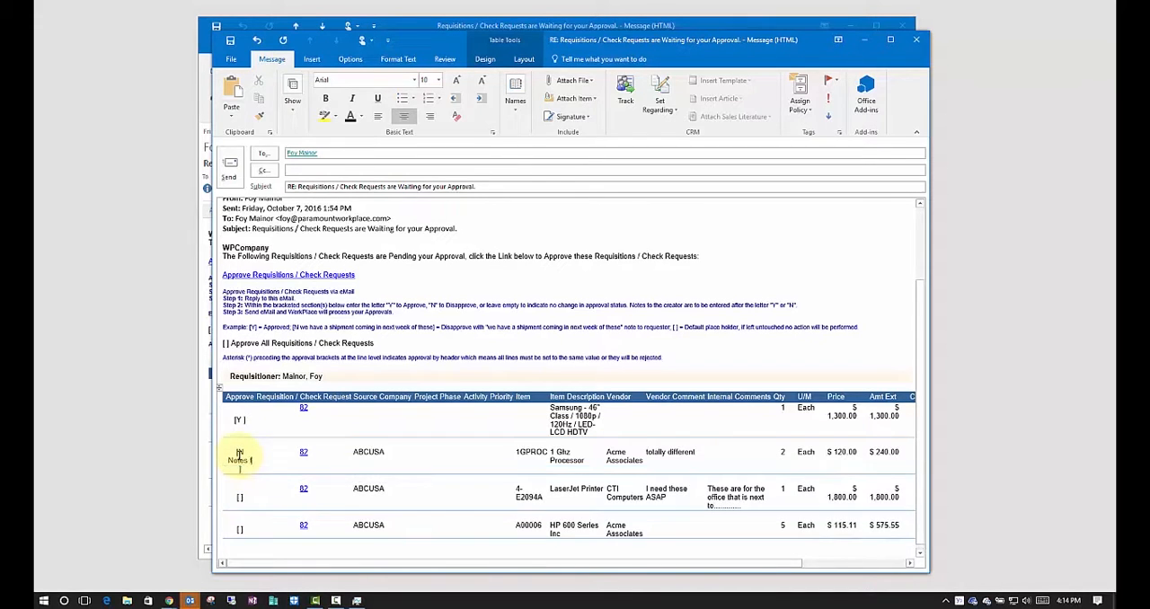
pyautogui.write('o the requester')
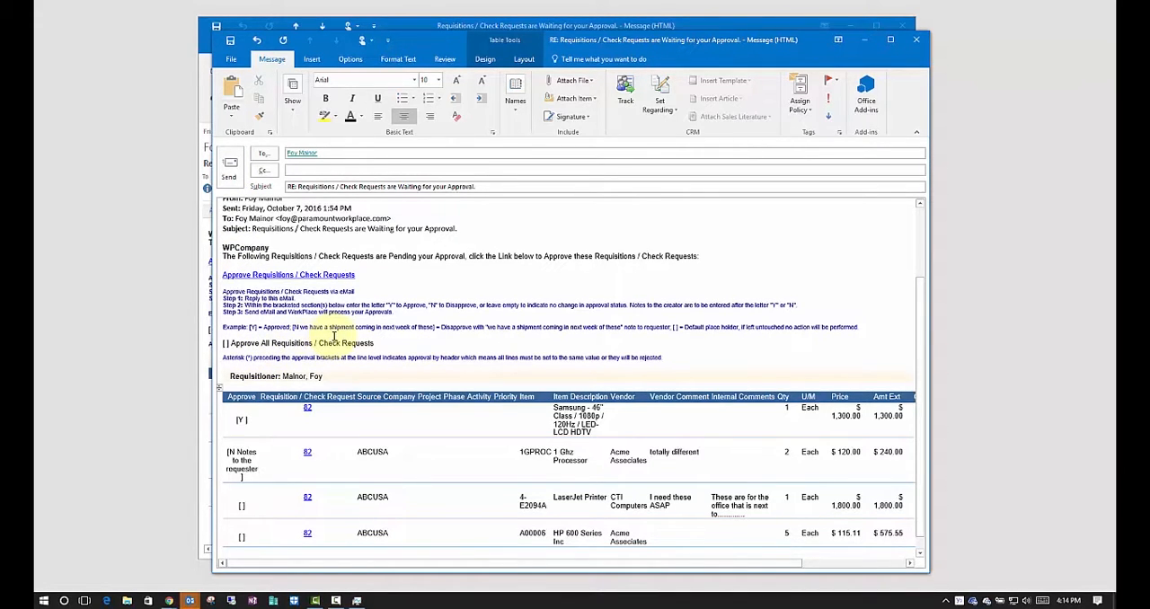
# Discard the reply without saving it and close the original approval e-mail
pyautogui.click(916, 39)
pyautogui.click(579, 333)
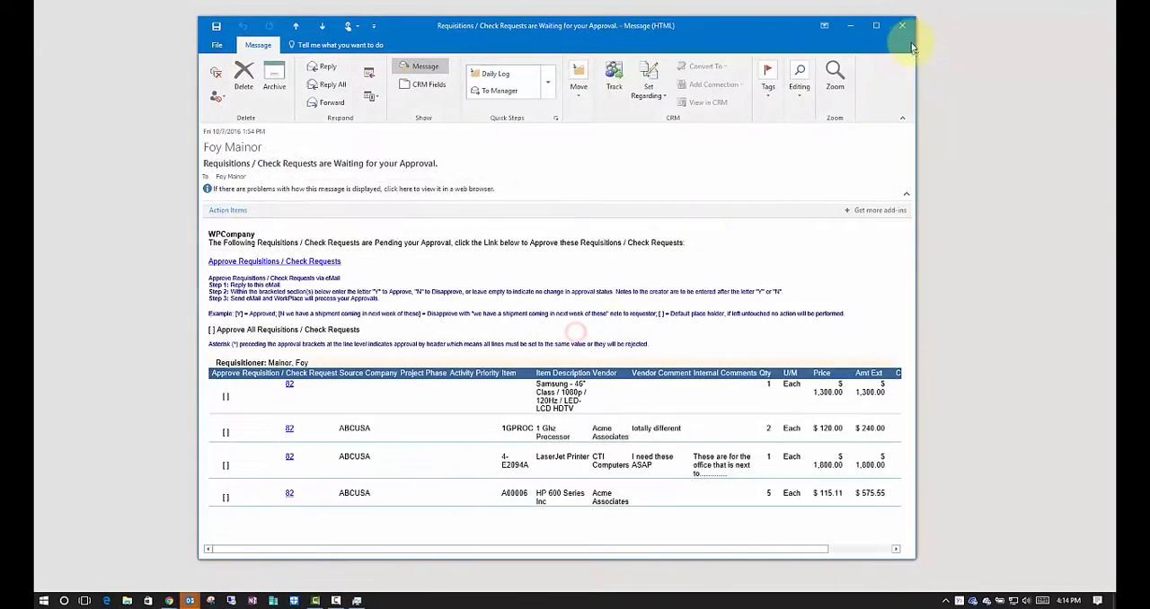
pyautogui.click(902, 27)
# Log in to WorkPlace as the approver, entering the approver's user name and the account password
pyautogui.doubleClick(570, 147)
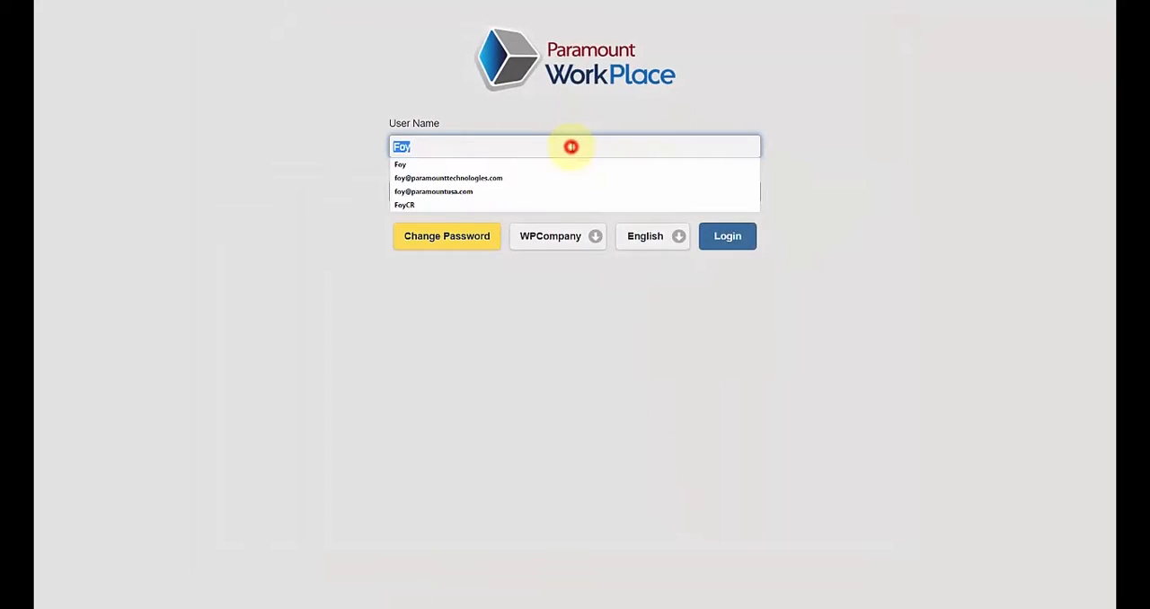
pyautogui.write('Lisa')
pyautogui.press('Tab')
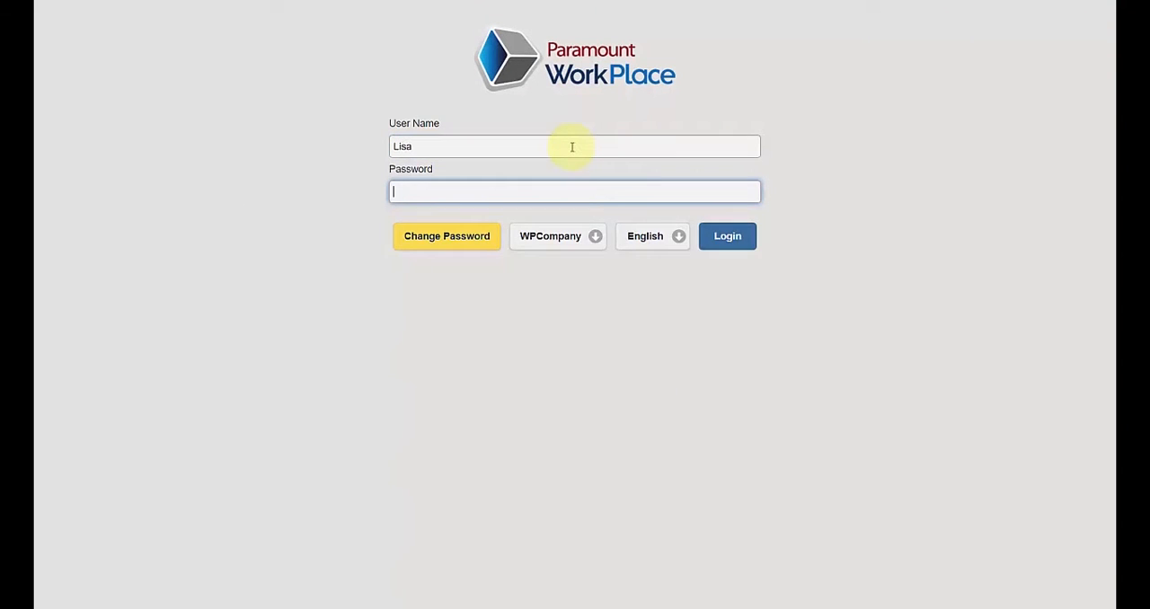
pyautogui.write('123')
pyautogui.press('Return')
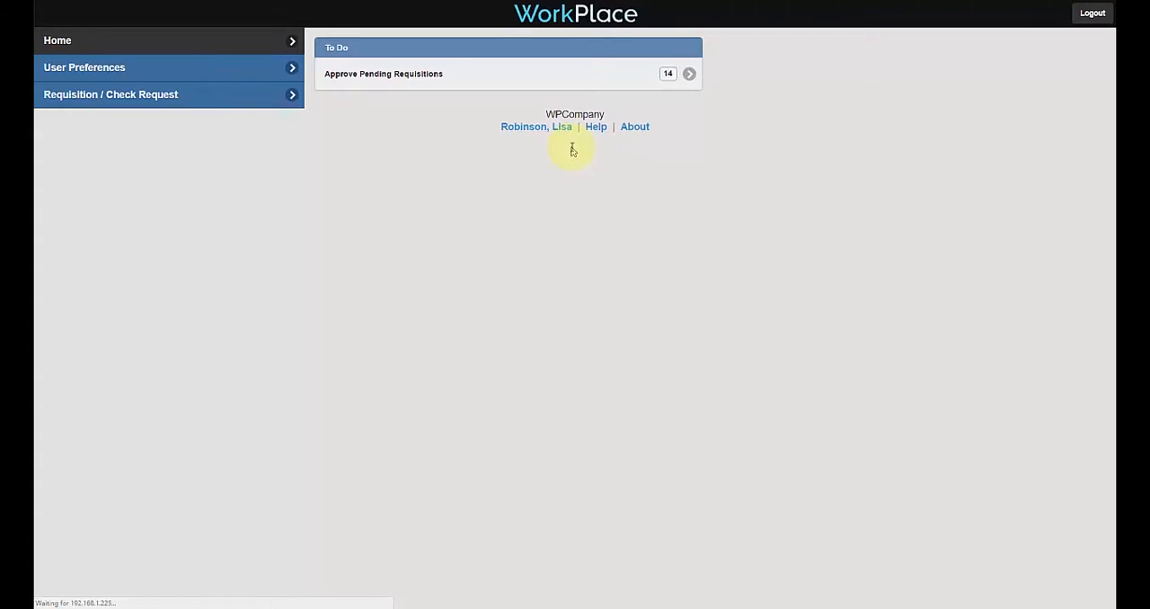
# Load all pending requisitions for approval without filters and expand the 10/07/2016 office remodel requisition to show its lines
pyautogui.click(494, 79)
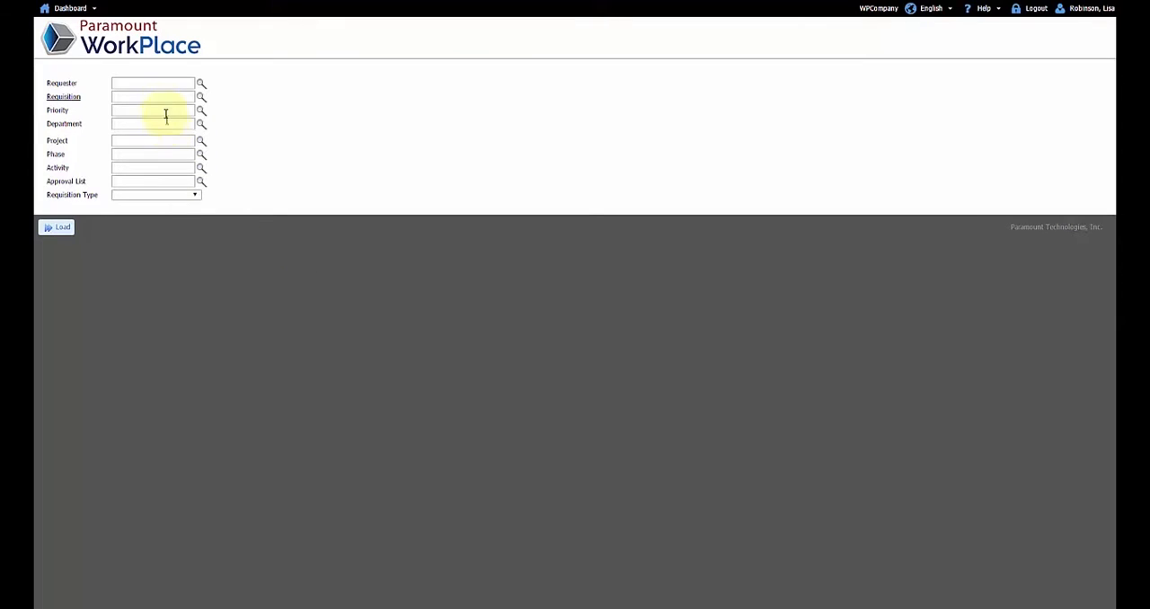
pyautogui.click(65, 228)
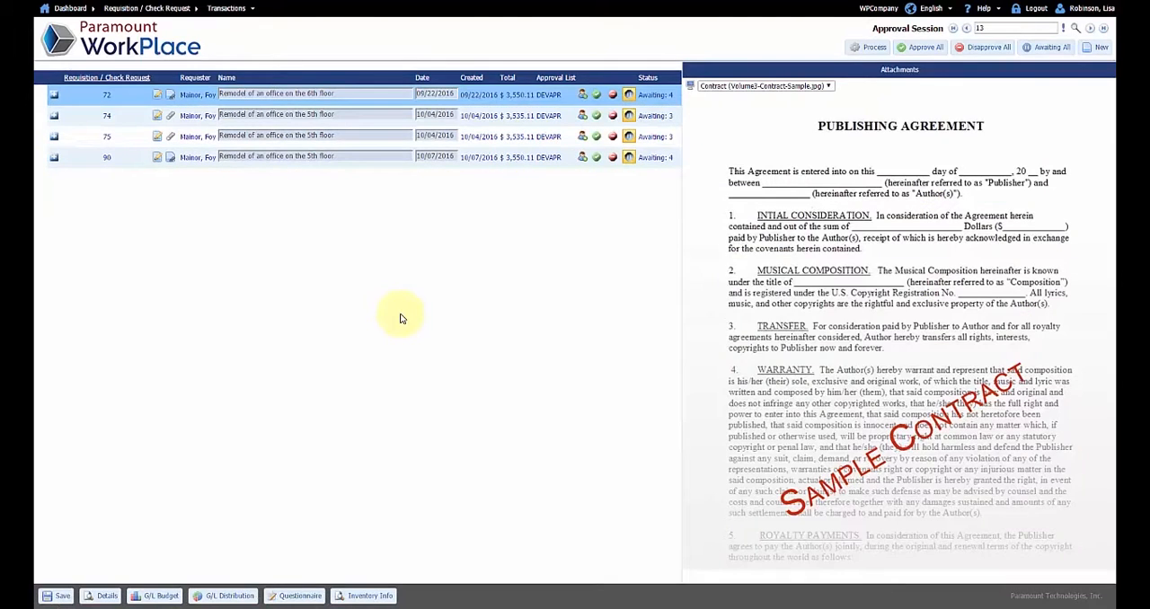
pyautogui.click(55, 160)
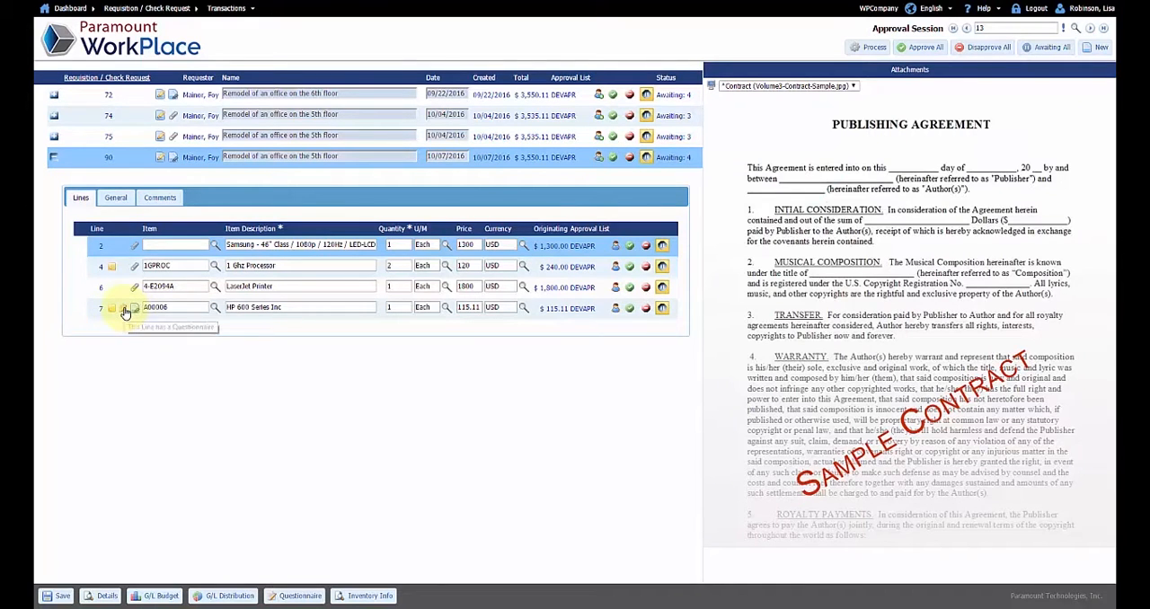
# Review the general details and comments of the HP 600 Series Inc line and the attached sample contract
pyautogui.click(238, 308)
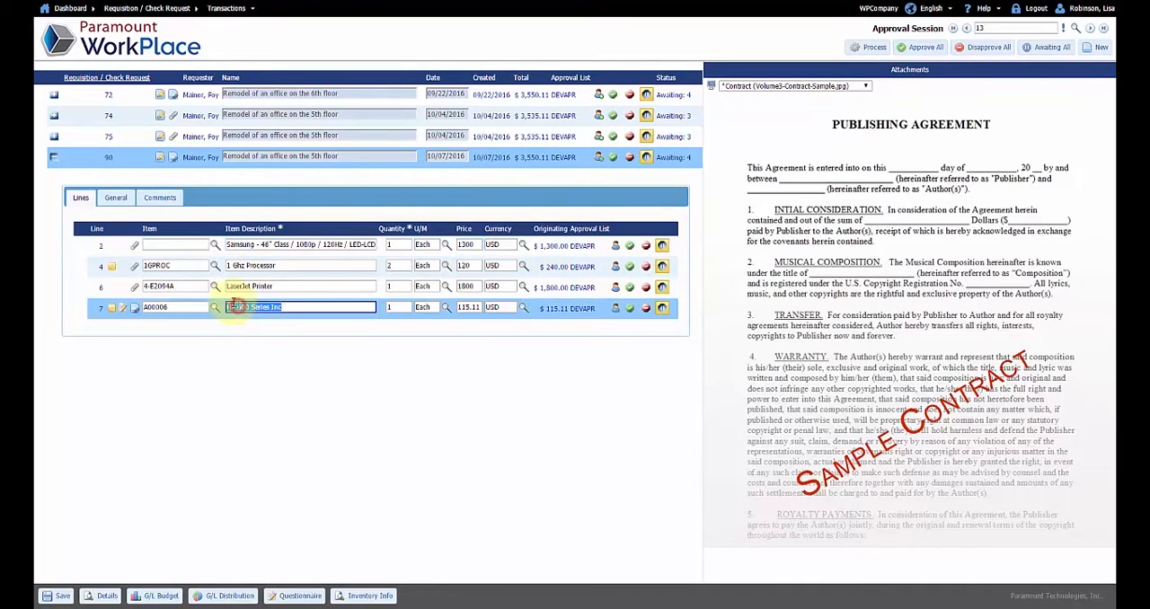
pyautogui.click(115, 198)
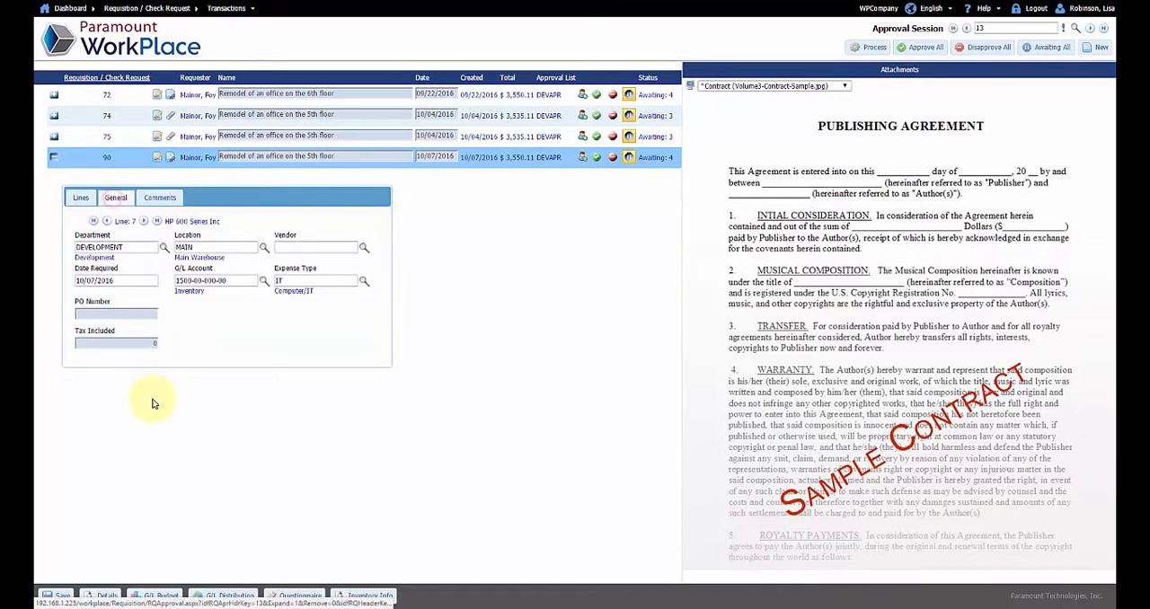
pyautogui.click(160, 198)
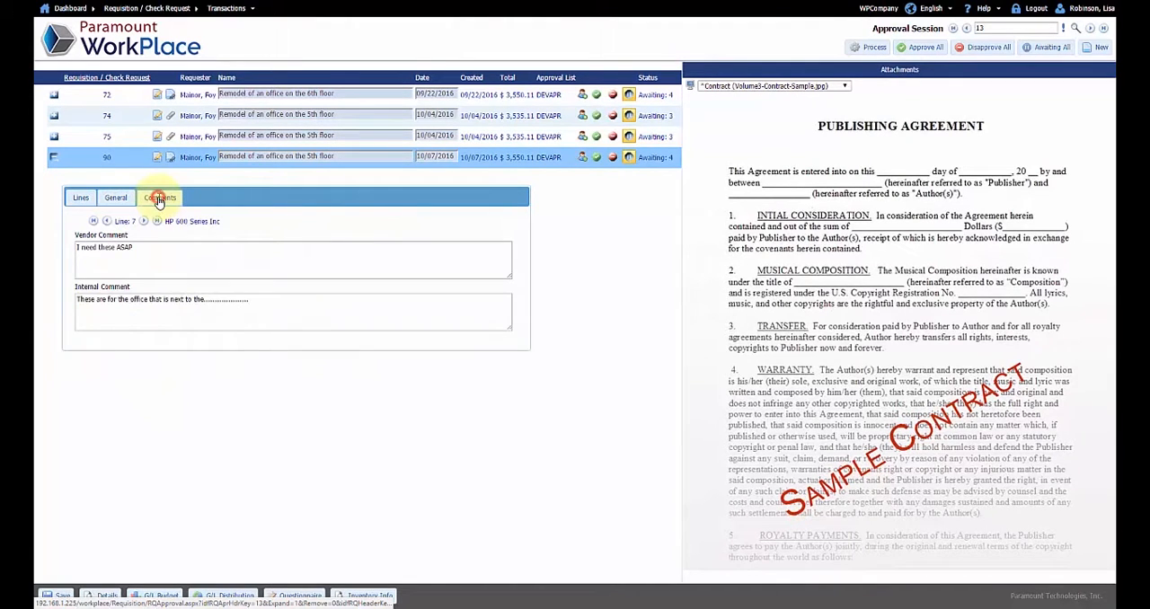
pyautogui.click(81, 198)
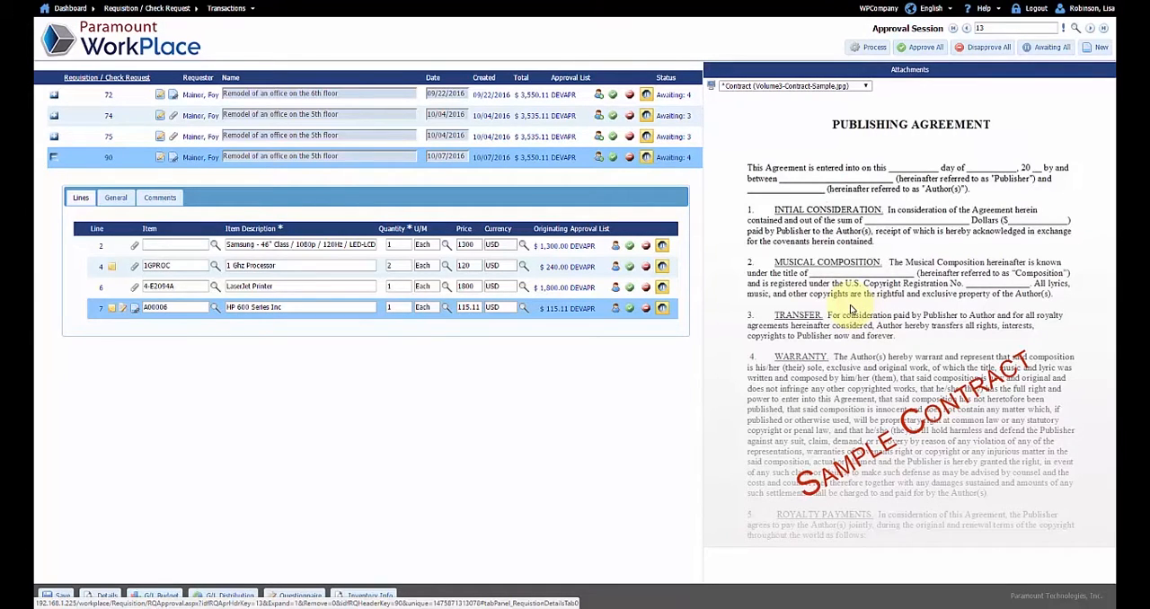
pyautogui.click(852, 307)
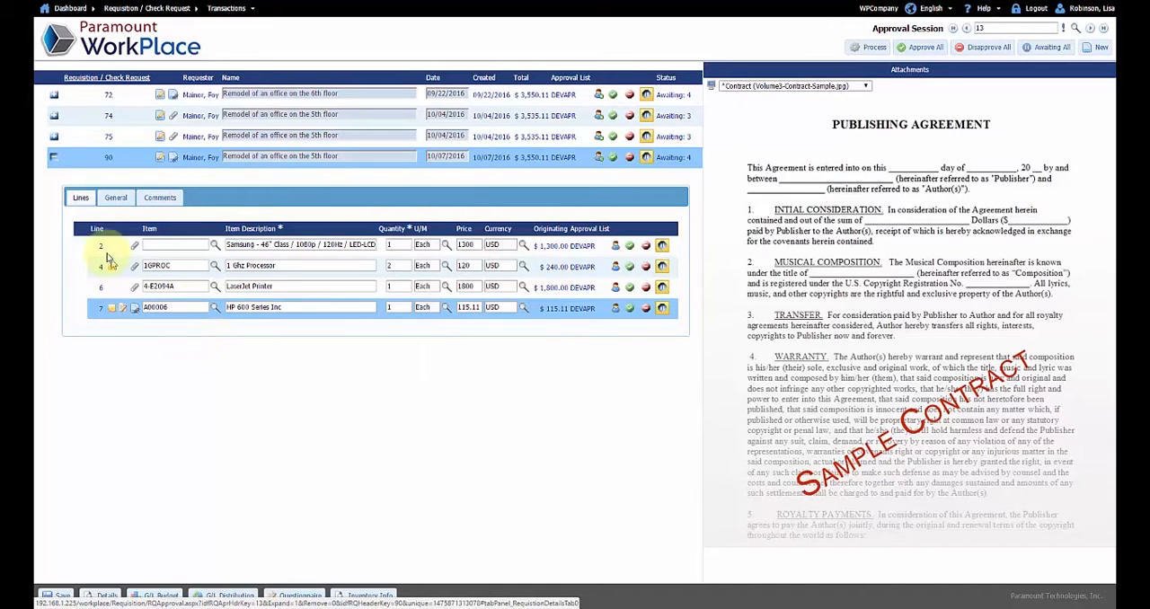
# Set the vendor of the Samsung TV line to Acme Associates and return to the requisition lines
pyautogui.click(256, 253)
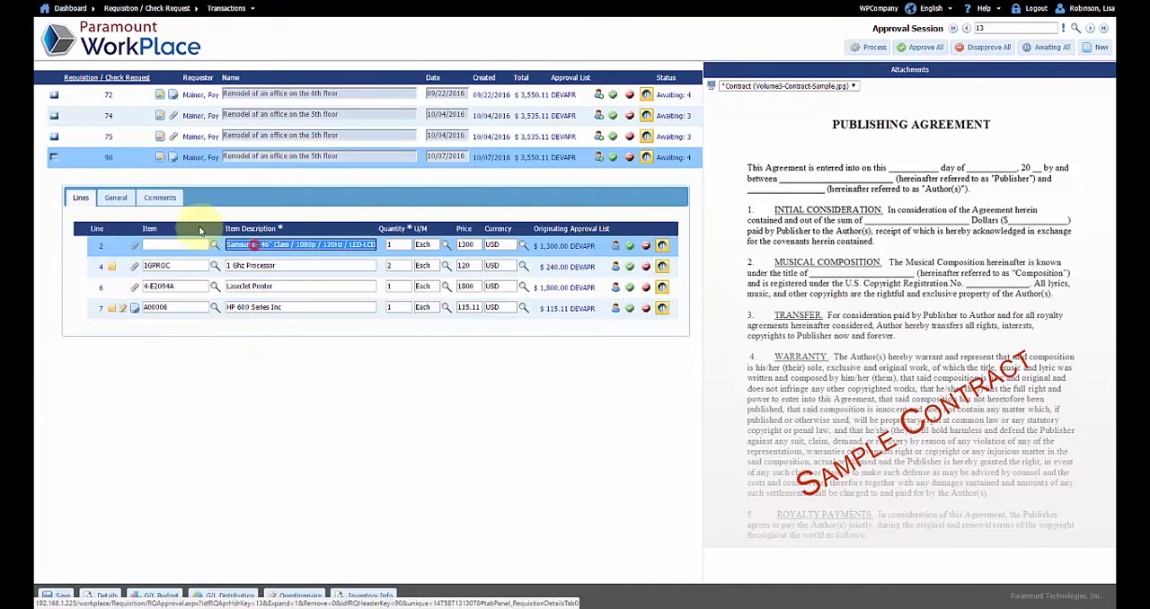
pyautogui.click(115, 198)
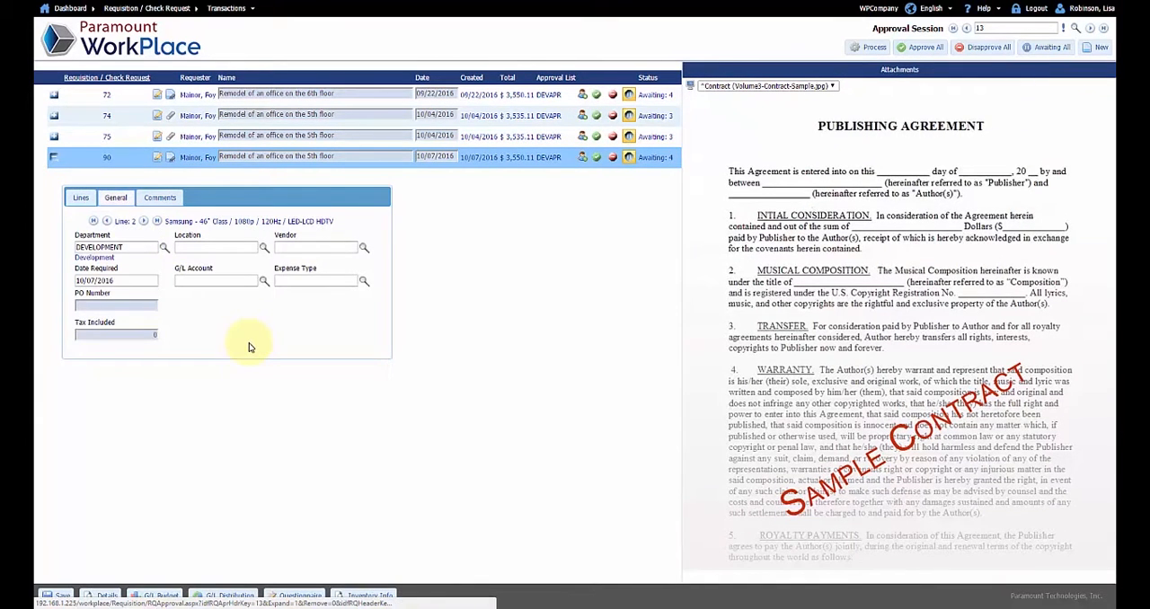
pyautogui.click(364, 250)
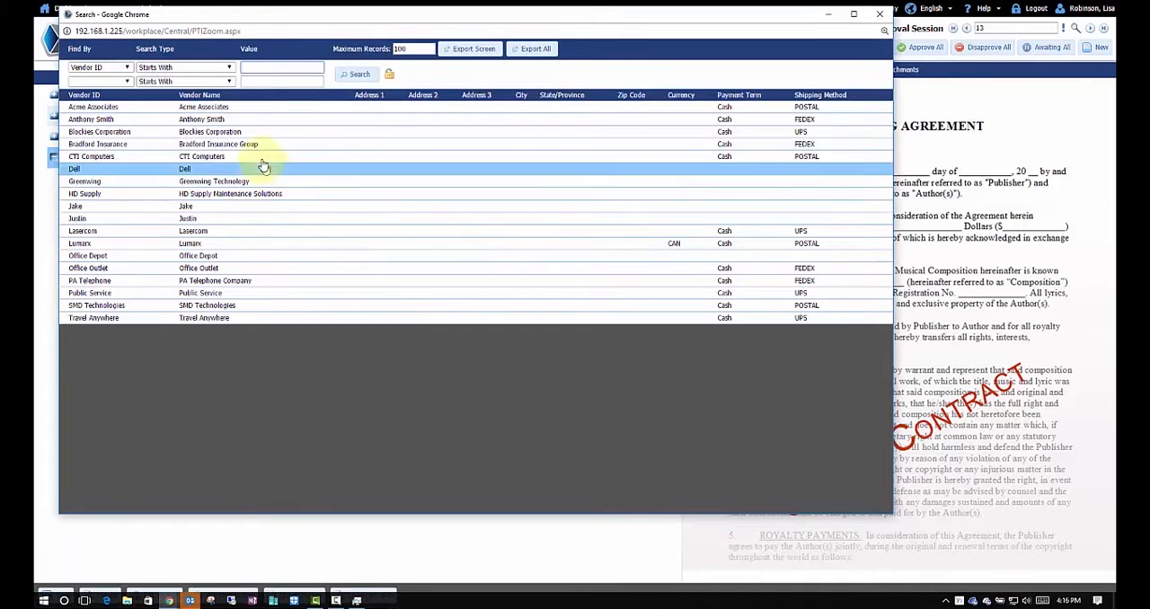
pyautogui.click(238, 108)
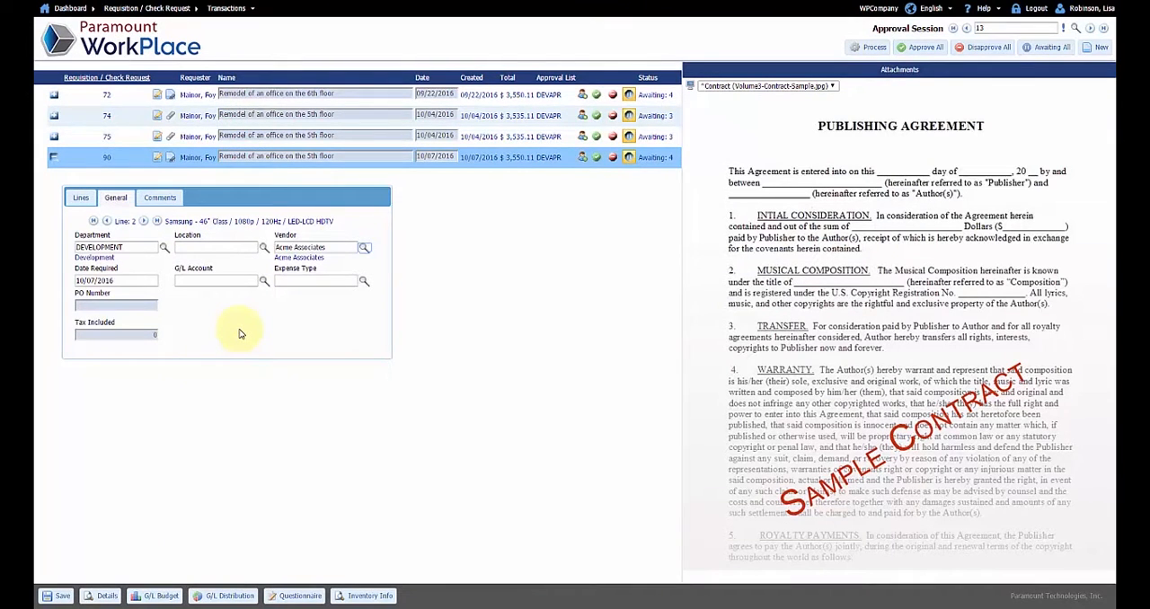
pyautogui.click(80, 198)
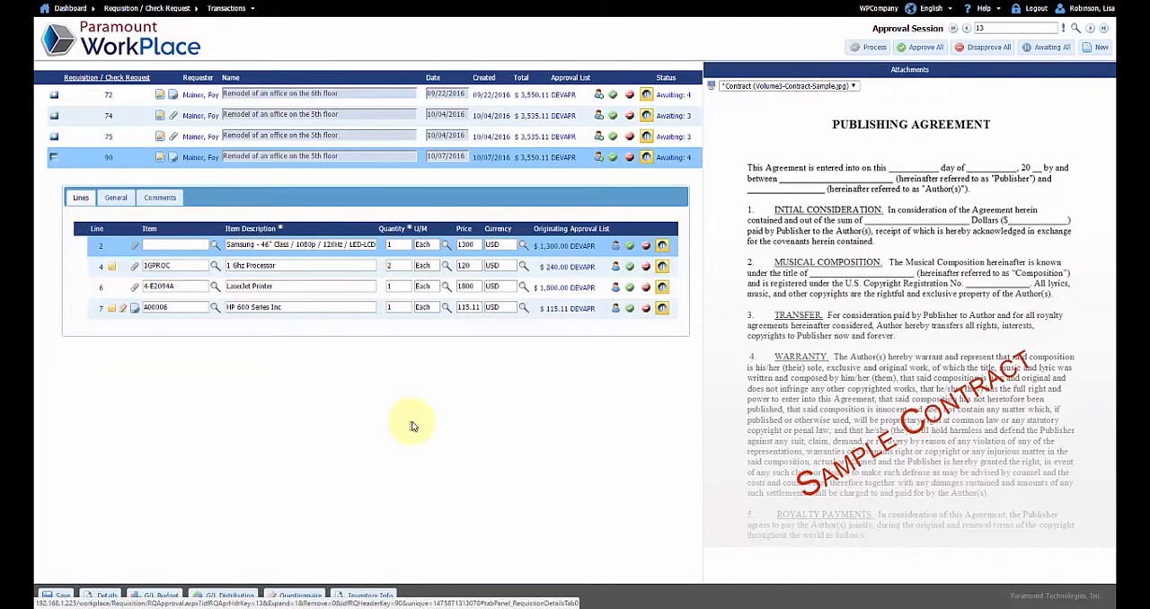
# Add the note "changes, comments, instructions" for the requisition creator to the Samsung TV line and save it
pyautogui.click(615, 247)
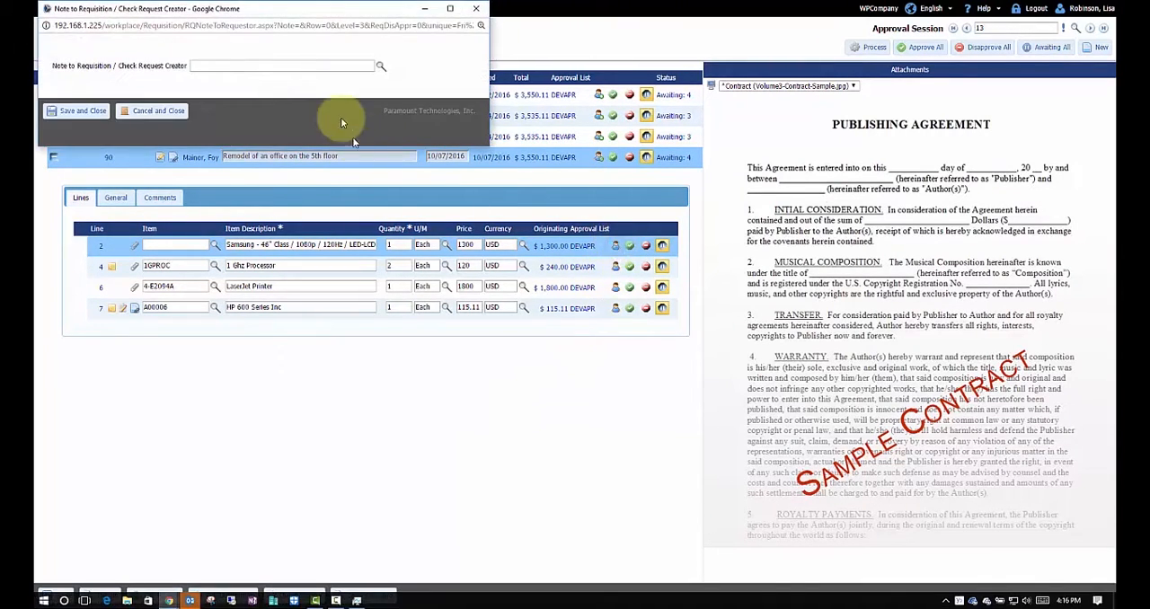
pyautogui.click(276, 63)
pyautogui.write('chnager')
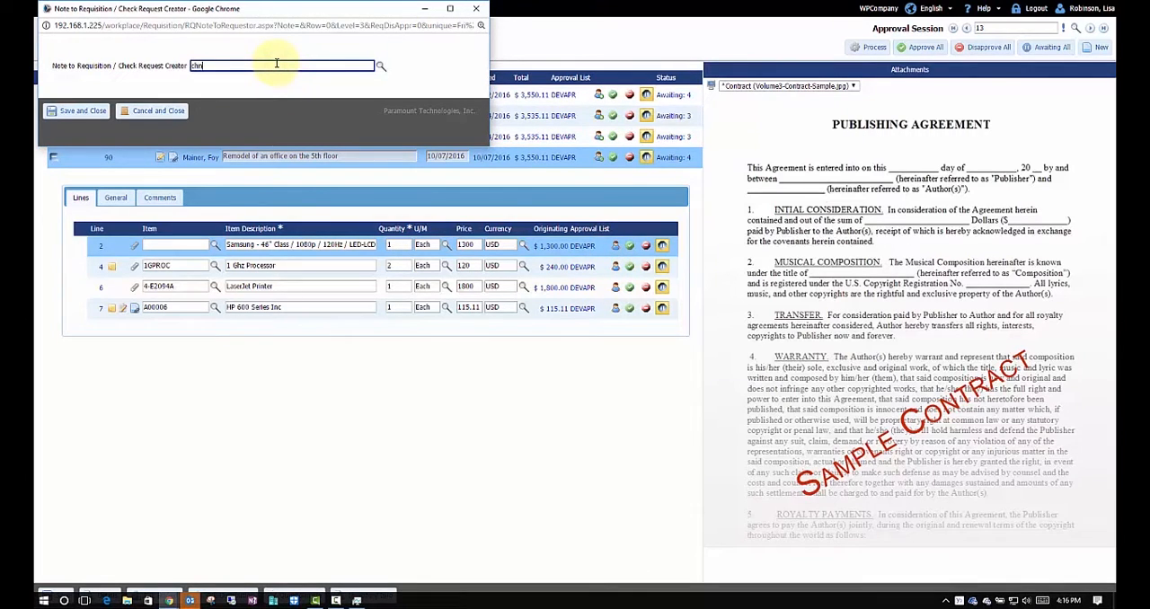
pyautogui.press('BackSpace')
pyautogui.press('BackSpace')
pyautogui.press('BackSpace')
pyautogui.press('BackSpace')
pyautogui.press('BackSpace')
pyautogui.press('BackSpace')
pyautogui.write('hanges, comments, instructions')
pyautogui.click(95, 112)
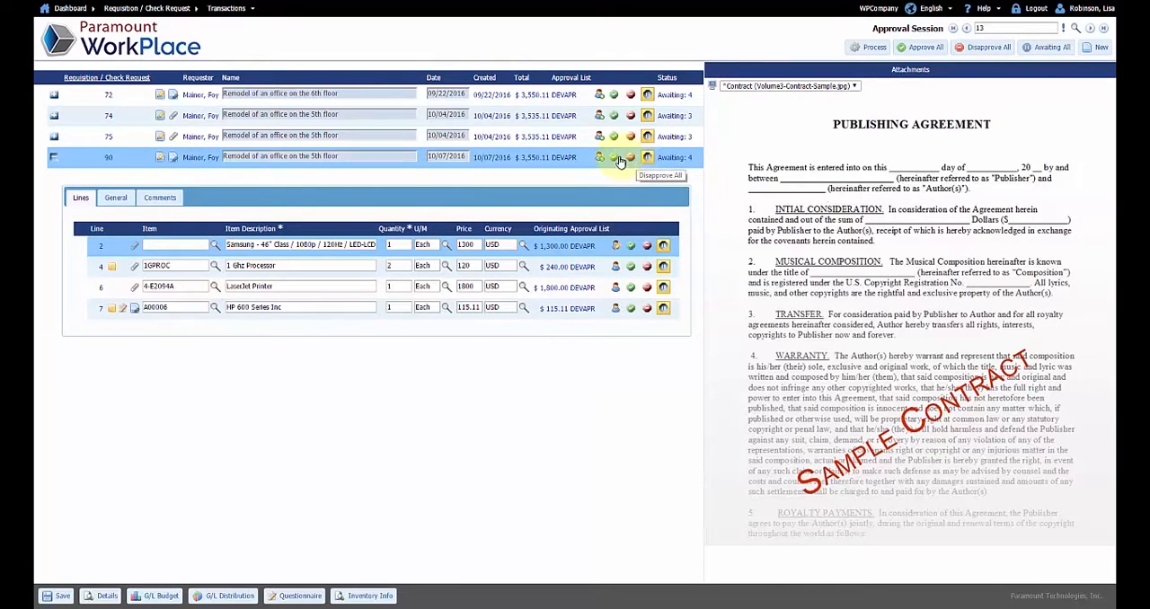
# Approve the Samsung TV, 1 Ghz Processor and HP 600 Series Inc lines and disapprove the LaserJet Printer line
pyautogui.click(631, 246)
pyautogui.click(632, 267)
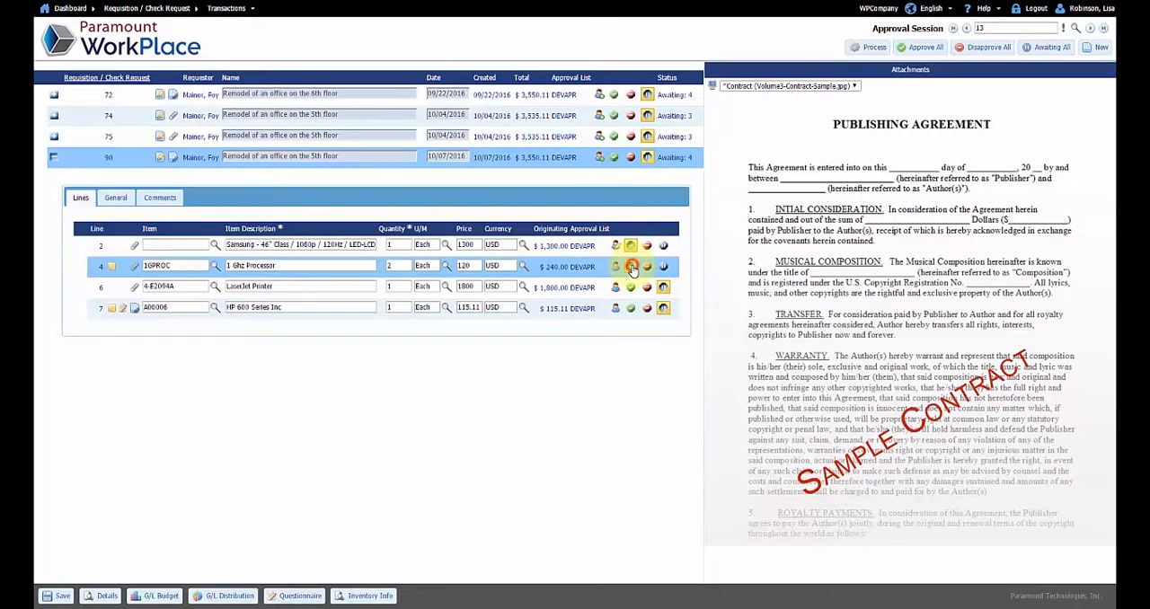
pyautogui.click(631, 309)
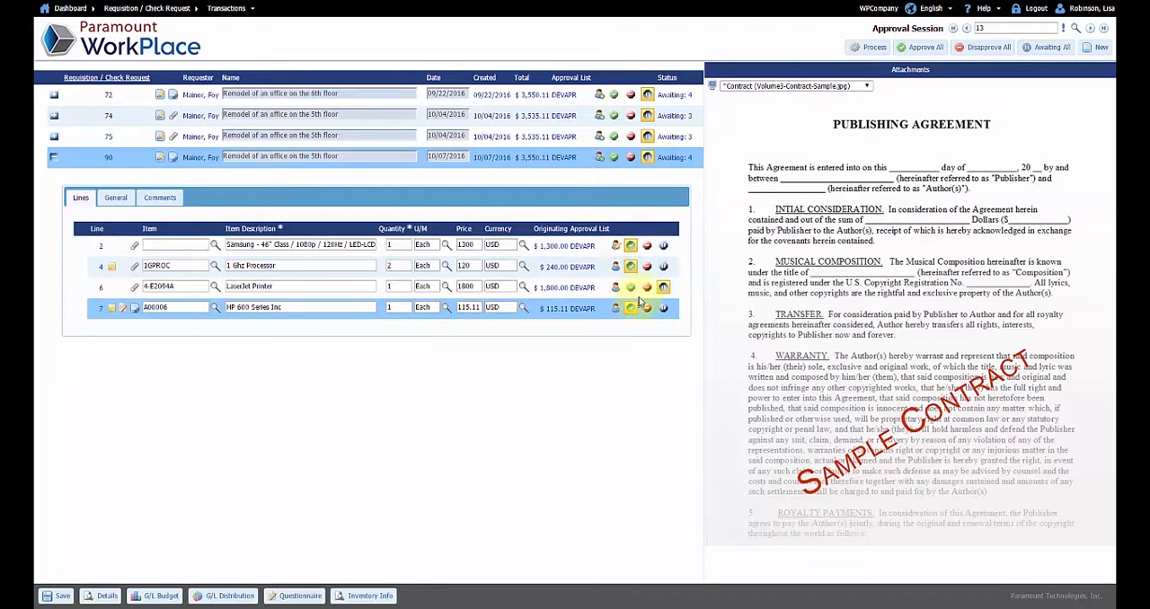
pyautogui.click(648, 288)
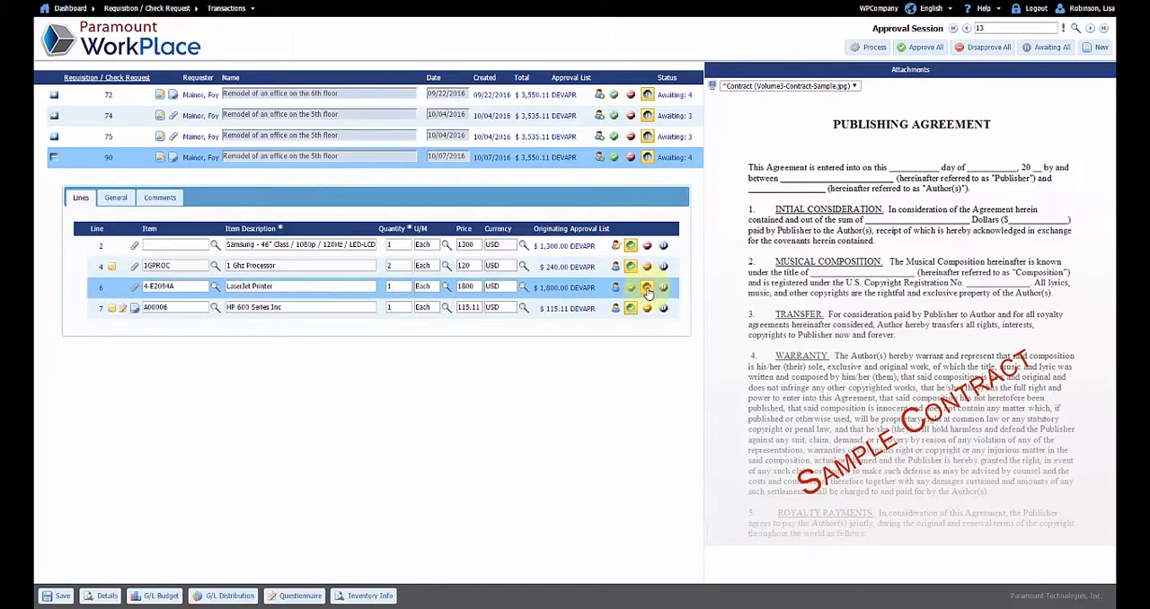
# Add the note "Find a cheaper printer and resubmit" for the requisition creator to the LaserJet Printer line and save it
pyautogui.click(617, 290)
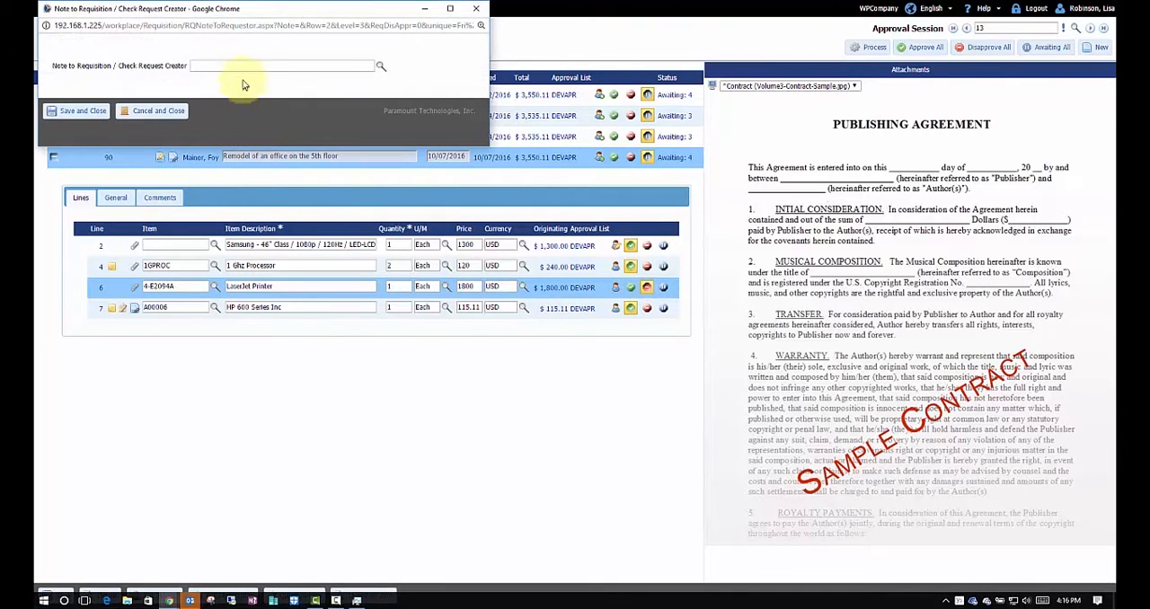
pyautogui.click(240, 65)
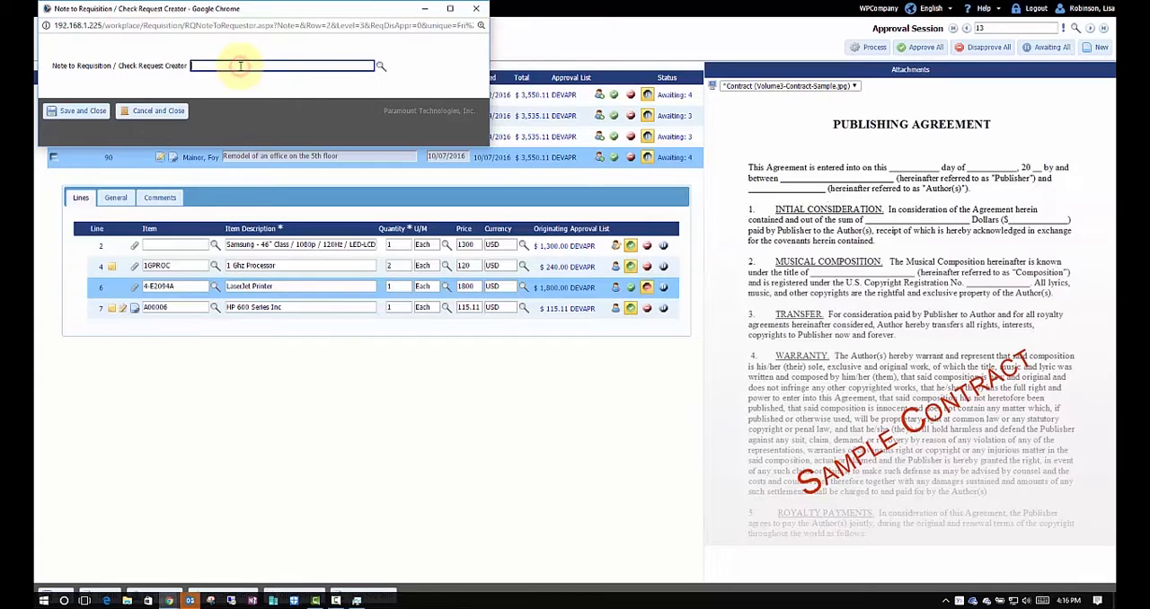
pyautogui.write('H')
pyautogui.write('ind a cheap')
pyautogui.write('er printer and resubmit')
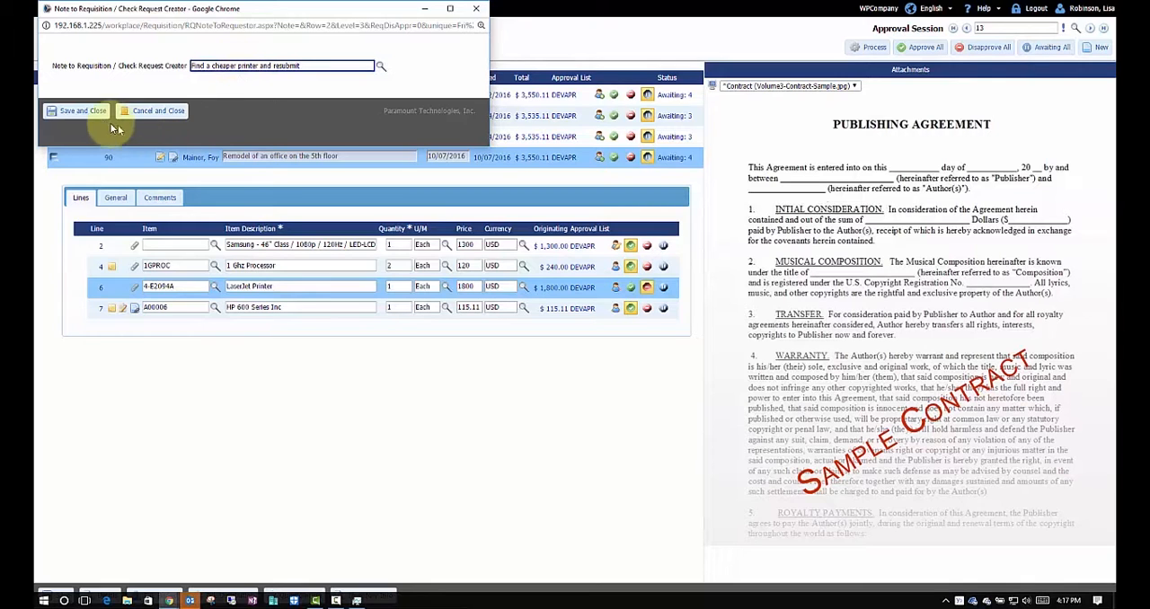
pyautogui.click(82, 111)
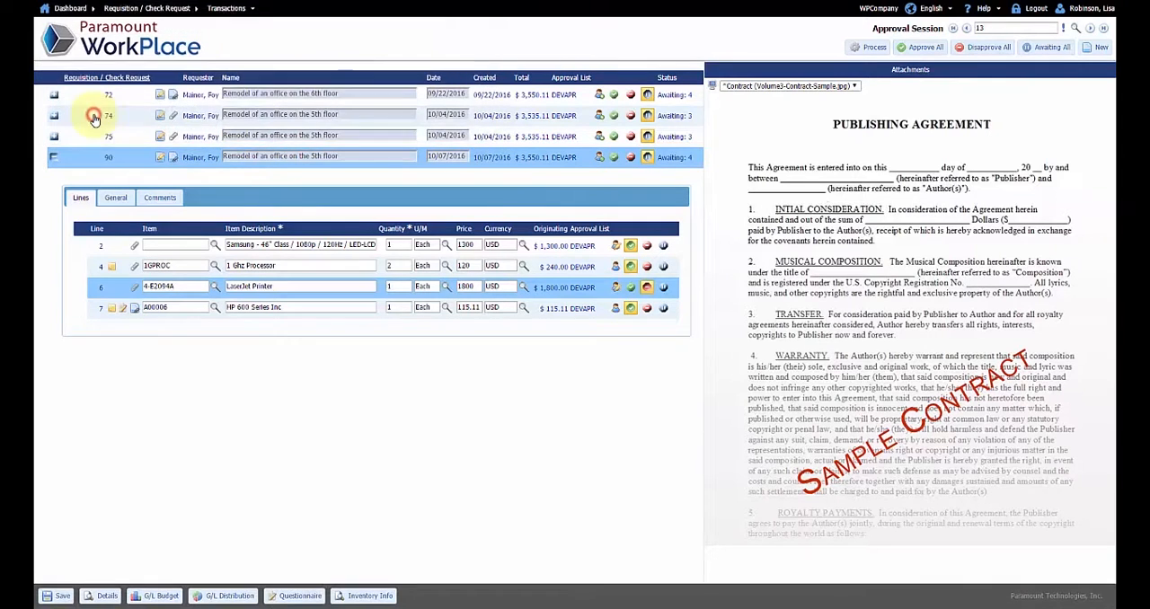
# Confirm disapproval of the LaserJet Printer line and approval of the 1 Ghz Processor line, and process the approval session
pyautogui.click(647, 289)
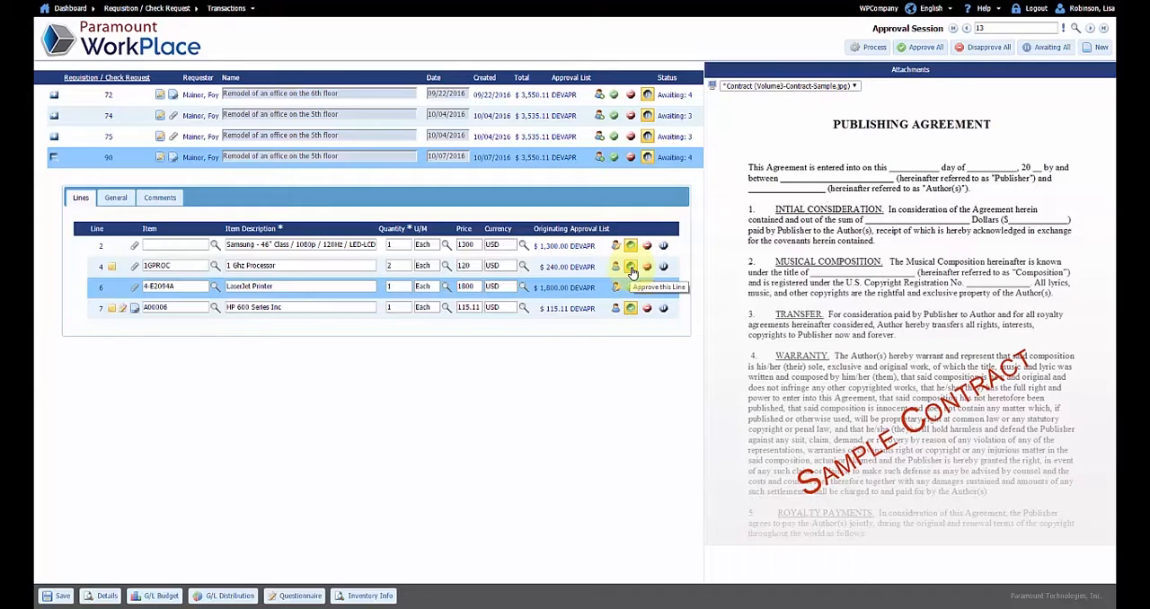
pyautogui.click(632, 269)
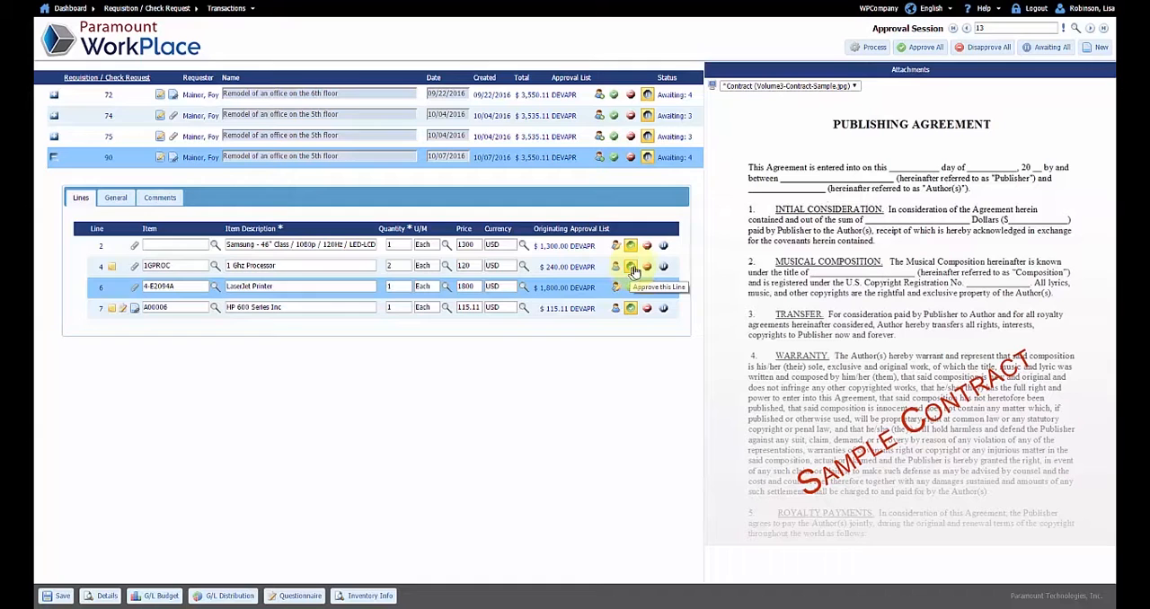
pyautogui.click(869, 51)
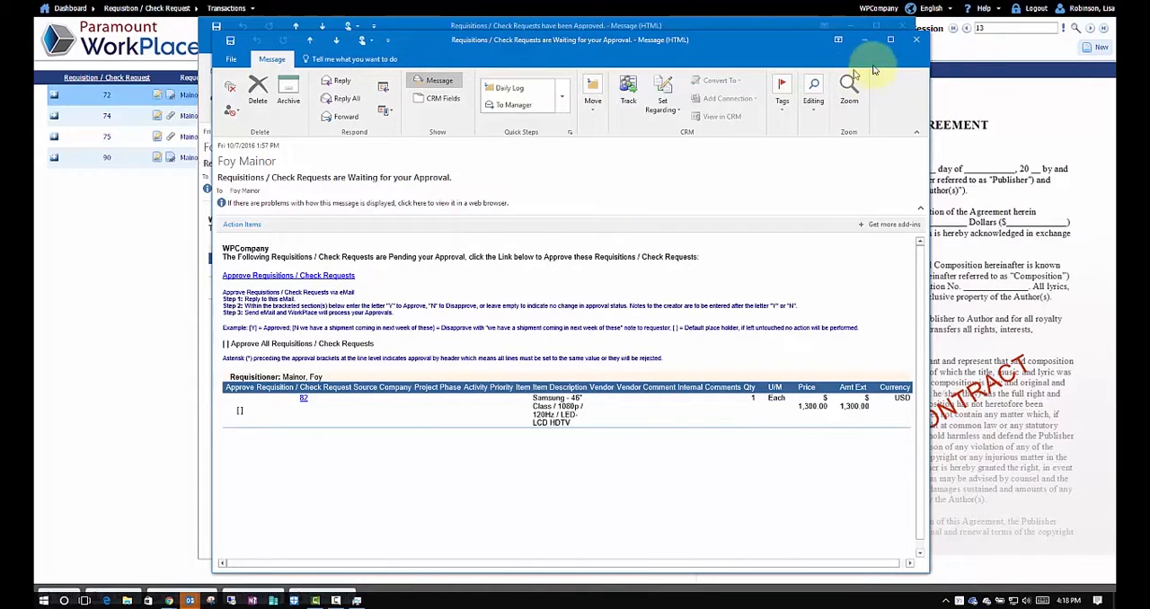
# Close both open approval notification e-mails and return from the approval session to the Requisition / Check Request page
pyautogui.click(917, 41)
pyautogui.click(902, 28)
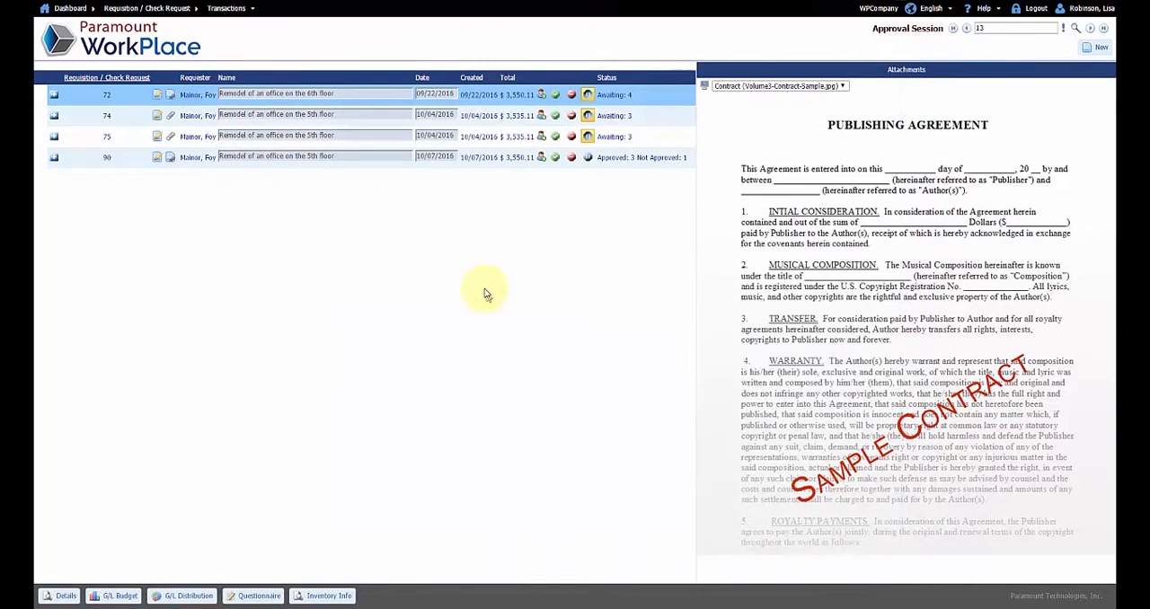
pyautogui.rightClick(485, 283)
pyautogui.click(499, 290)
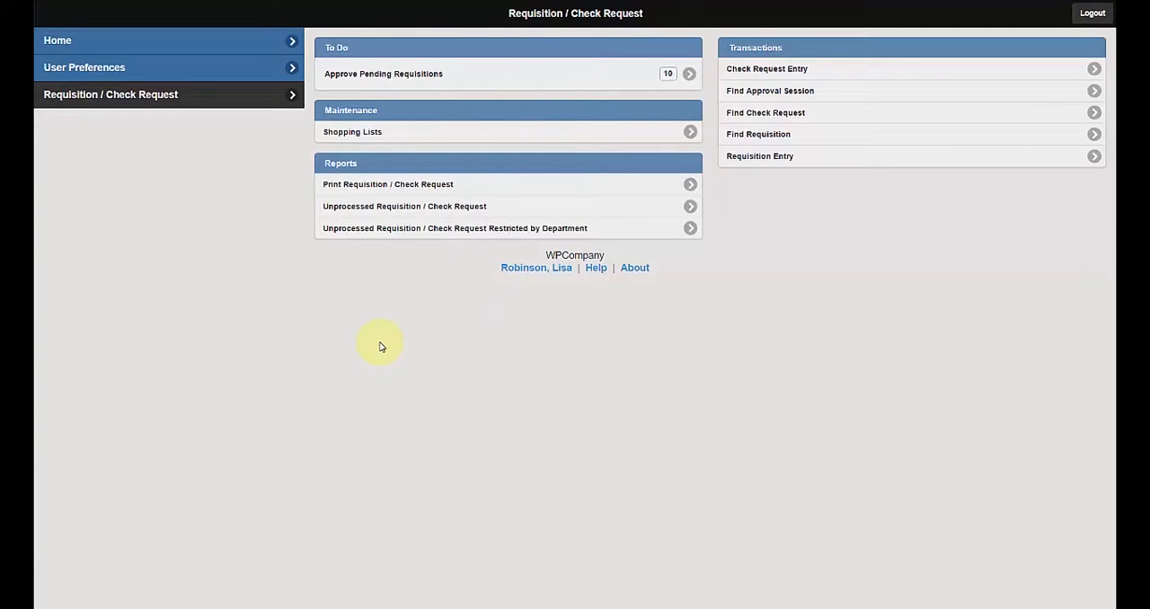
# Turn on alternate approvers in the user preferences, view the approver schedule, and turn alternate approvers back off
pyautogui.click(167, 67)
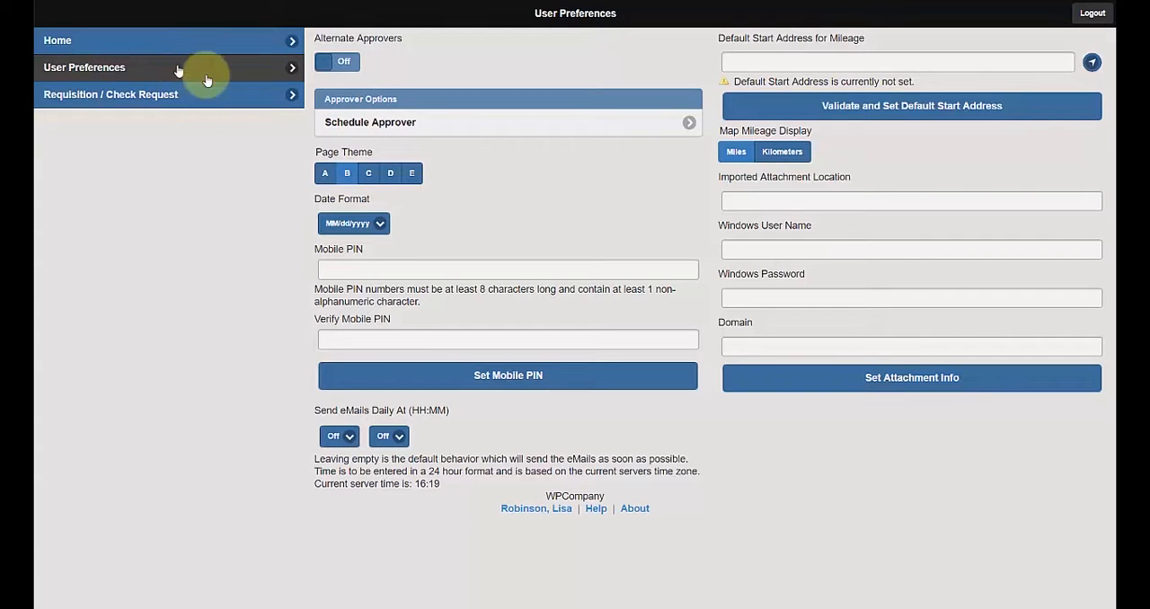
pyautogui.click(342, 63)
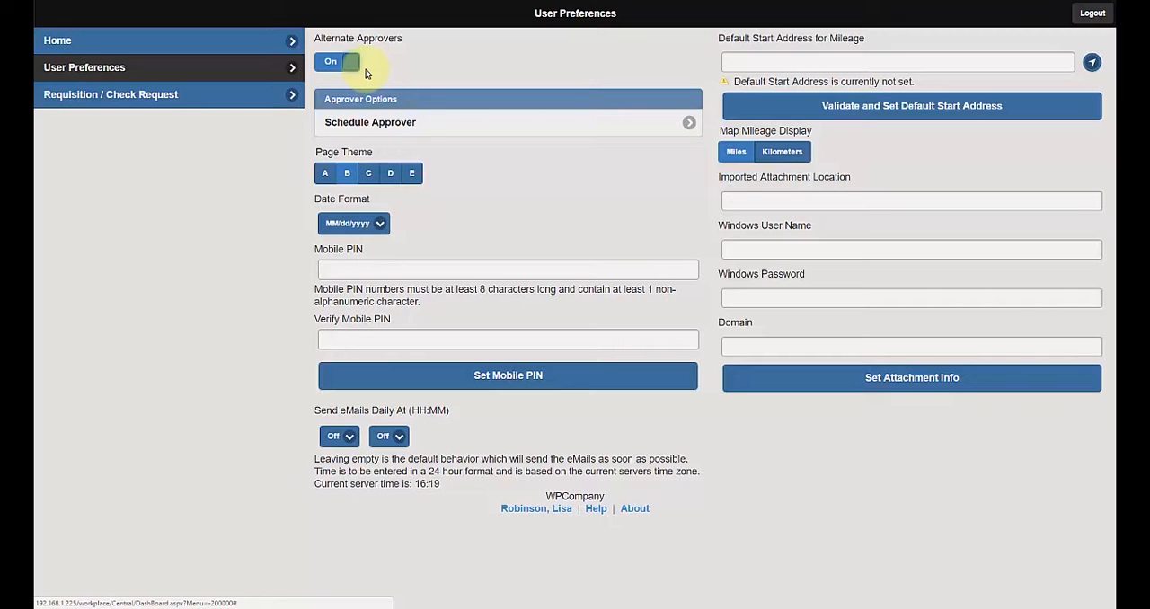
pyautogui.click(347, 121)
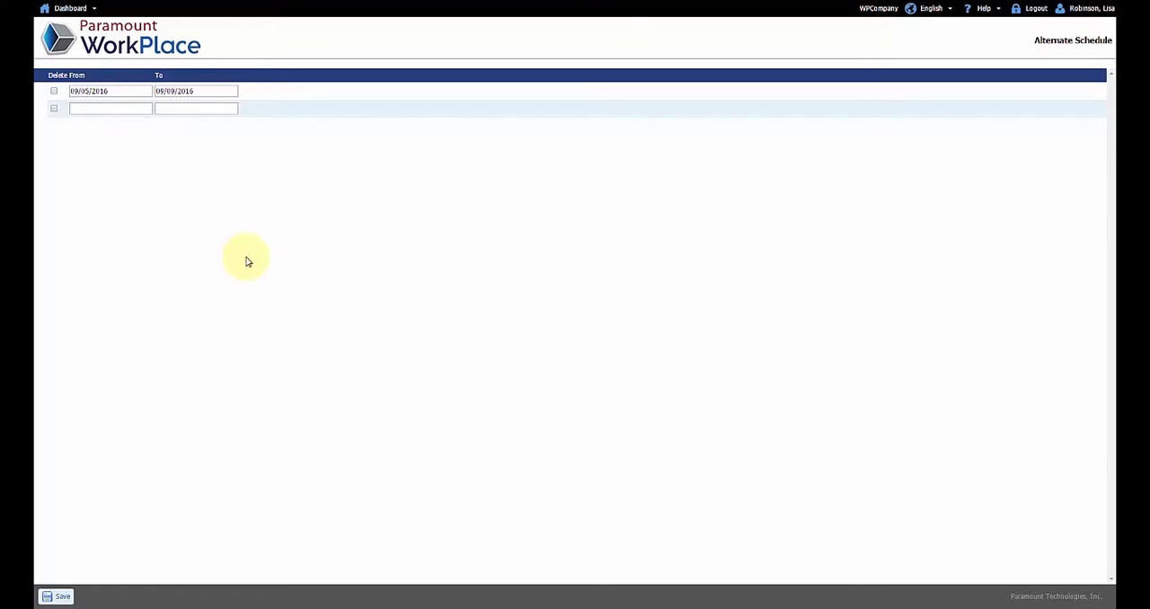
pyautogui.rightClick(463, 171)
pyautogui.click(471, 173)
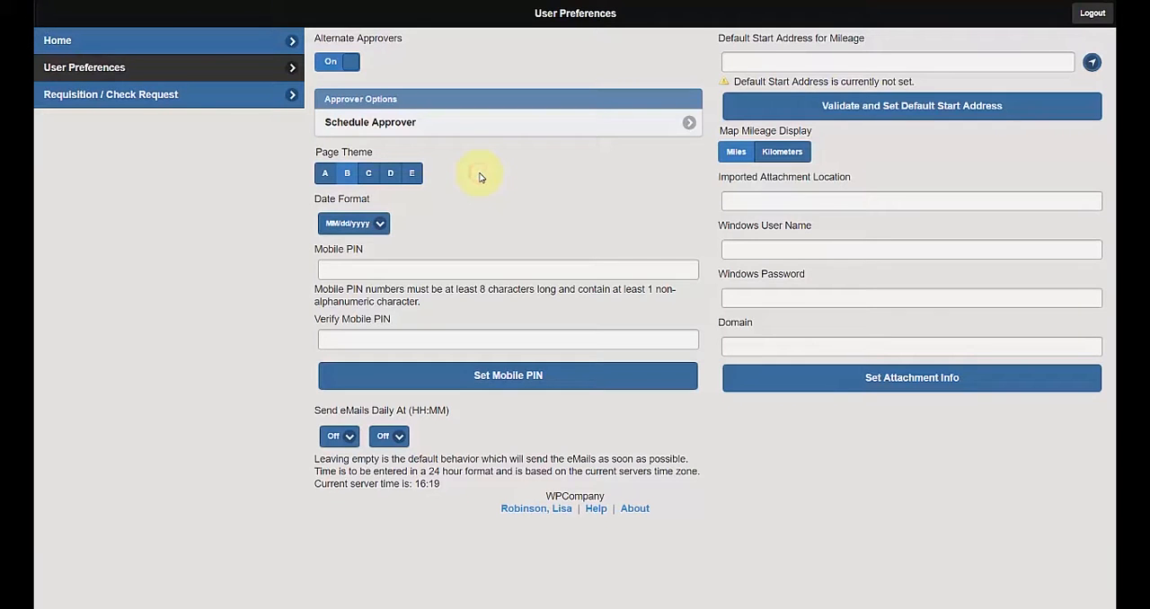
pyautogui.click(339, 61)
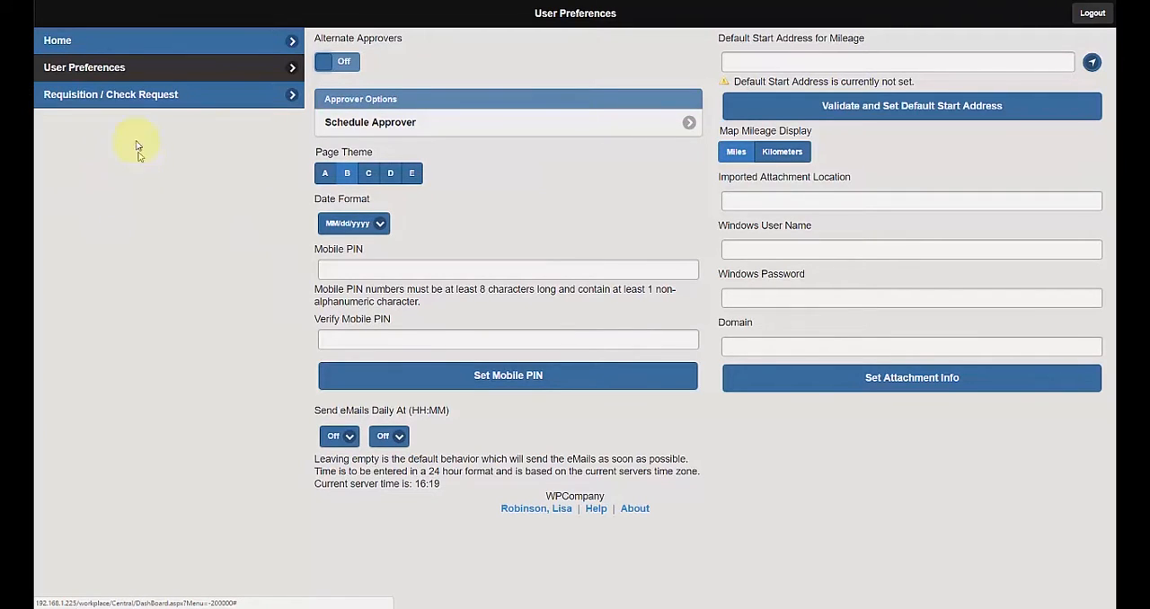
# Log out of the approver account and log in with the purchasing reviewer's user name and account password
pyautogui.click(72, 42)
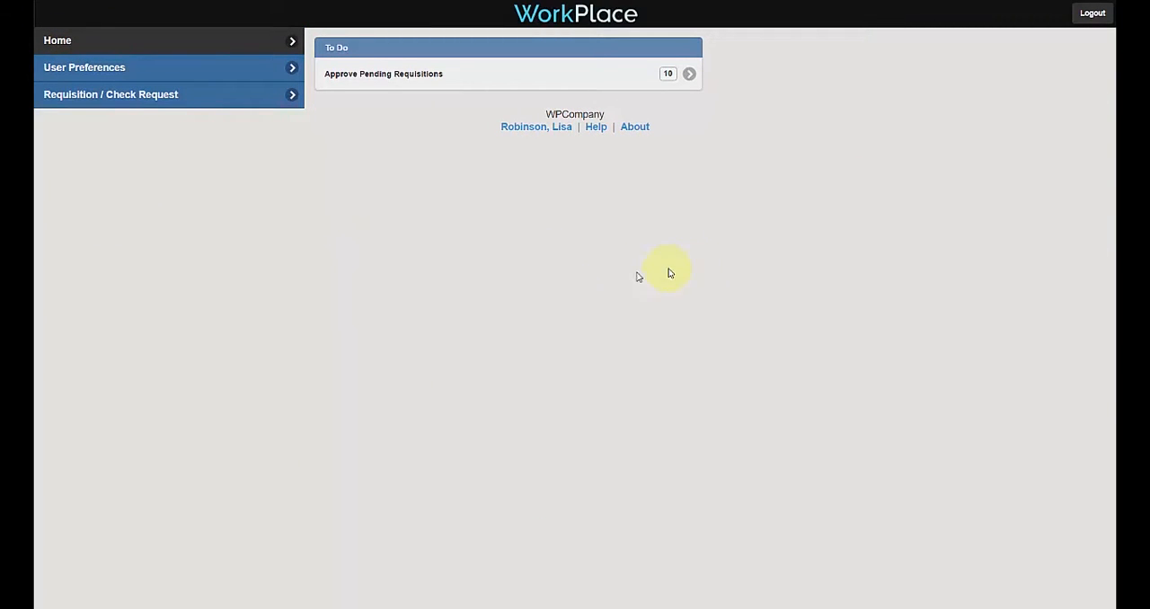
pyautogui.click(1085, 16)
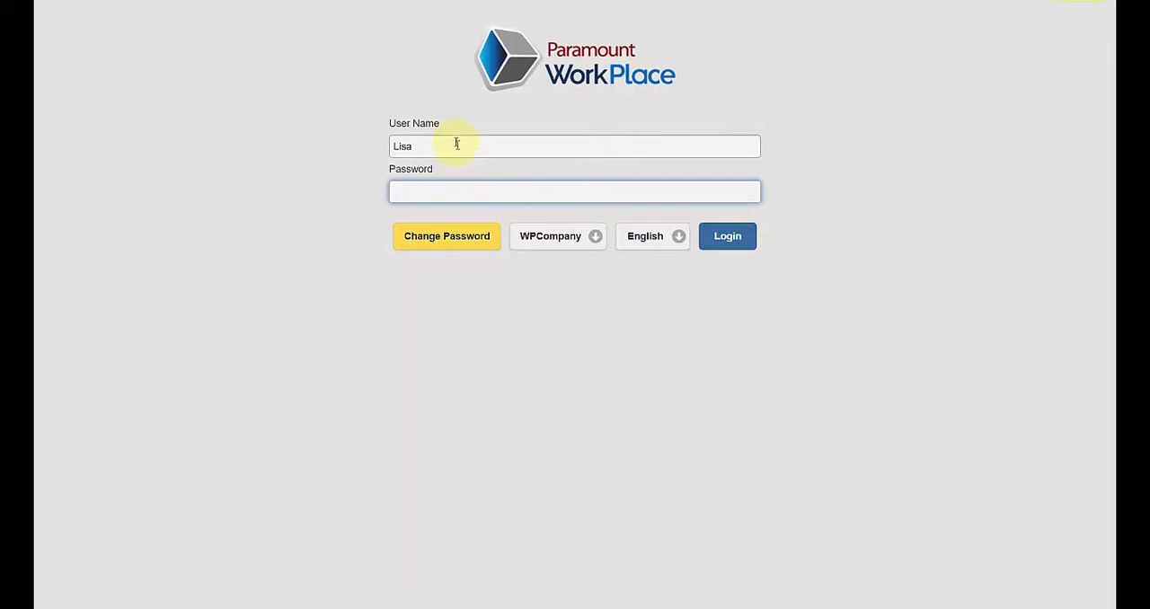
pyautogui.doubleClick(454, 142)
pyautogui.write('Ben')
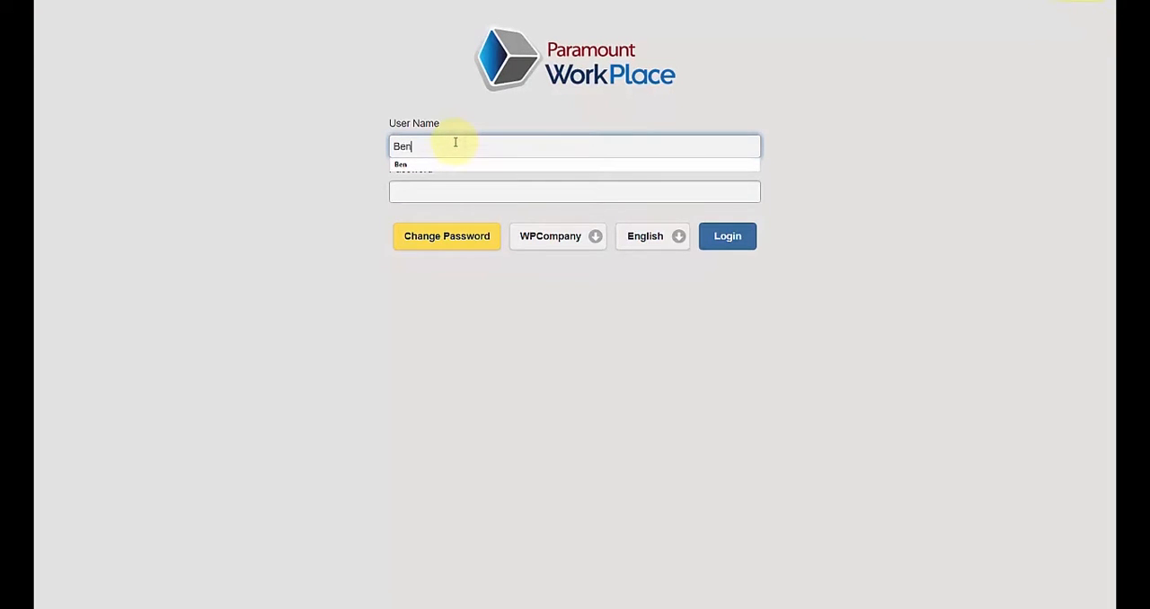
pyautogui.press('Tab')
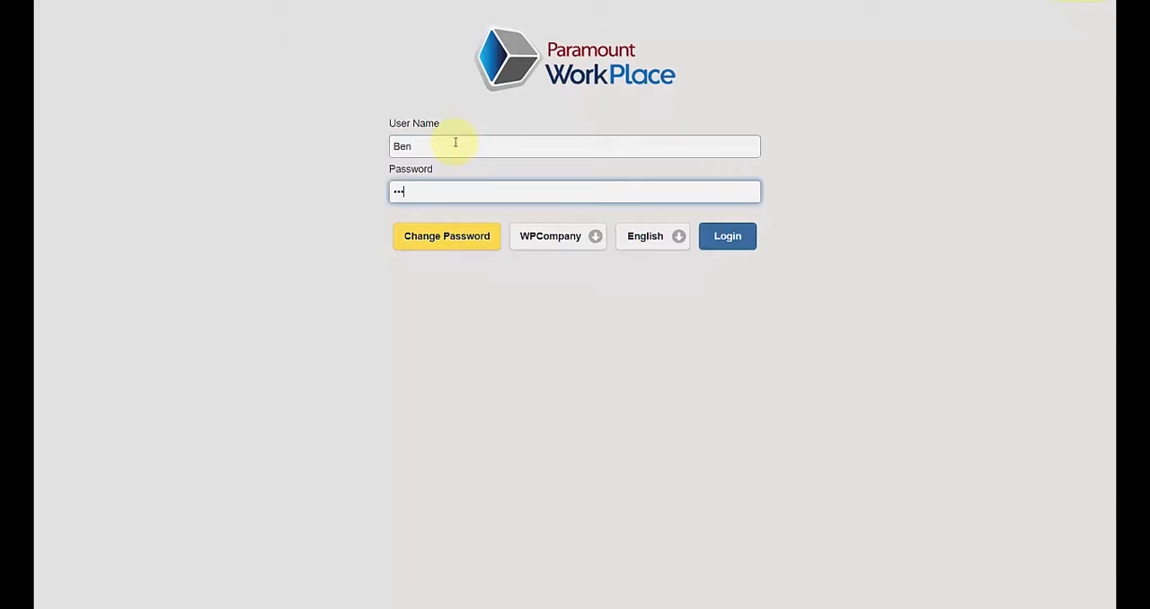
pyautogui.press('Return')
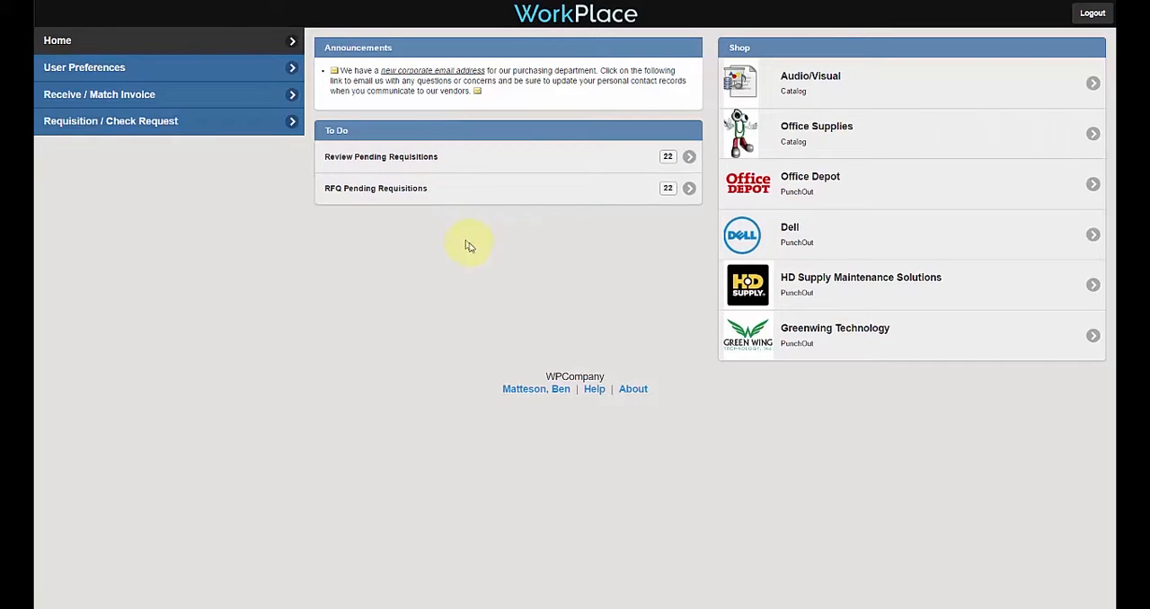
# Load all pending requisitions into a standard review session and expand the last requisition in the list
pyautogui.click(542, 164)
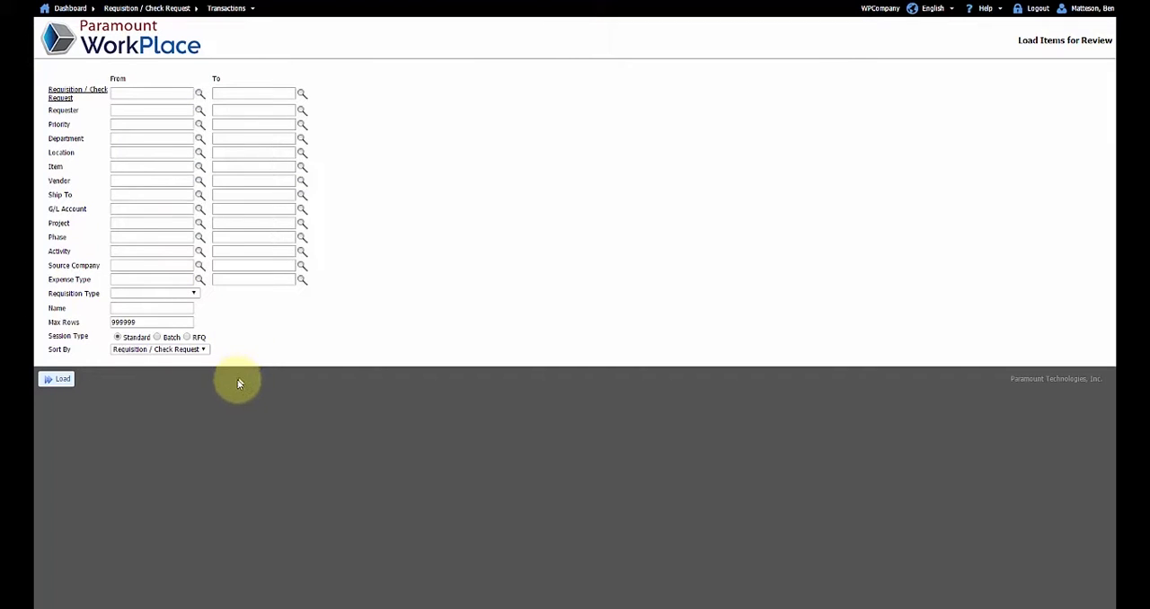
pyautogui.click(61, 381)
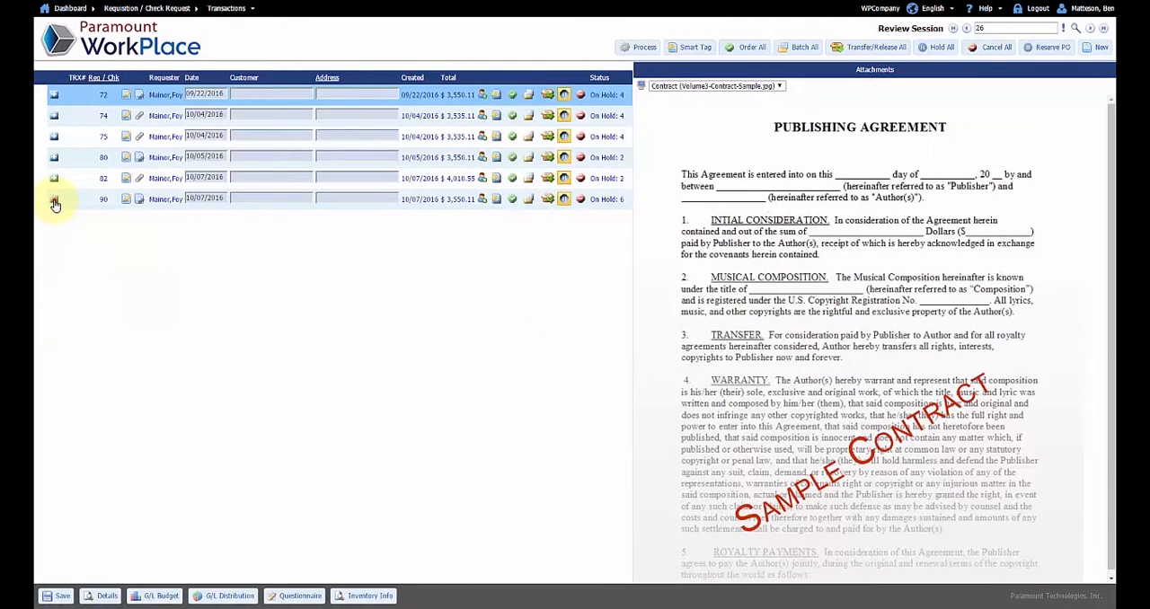
pyautogui.click(54, 201)
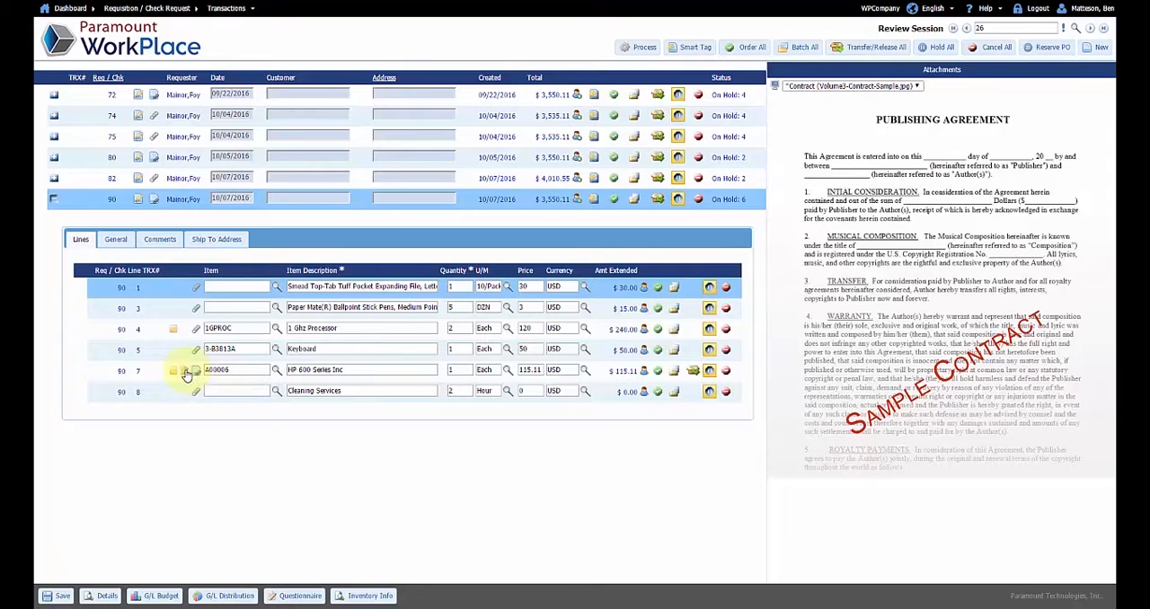
# Set the vendor to Acme Associates and the G/L account to Sales Inventory for the Smead expanding file line
pyautogui.click(289, 285)
pyautogui.click(116, 239)
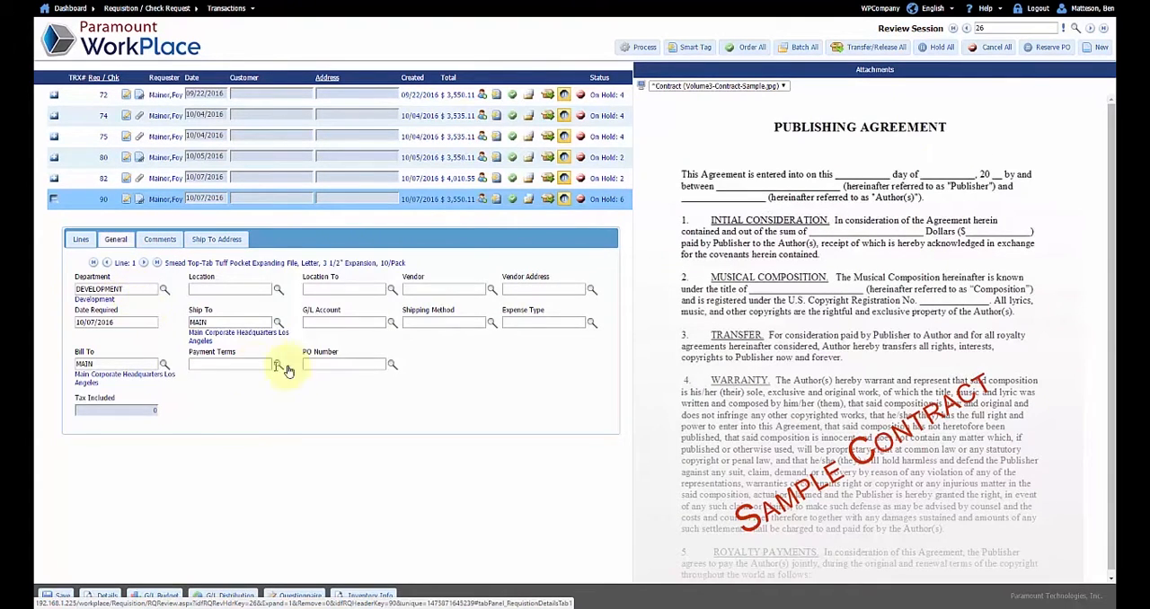
pyautogui.click(492, 288)
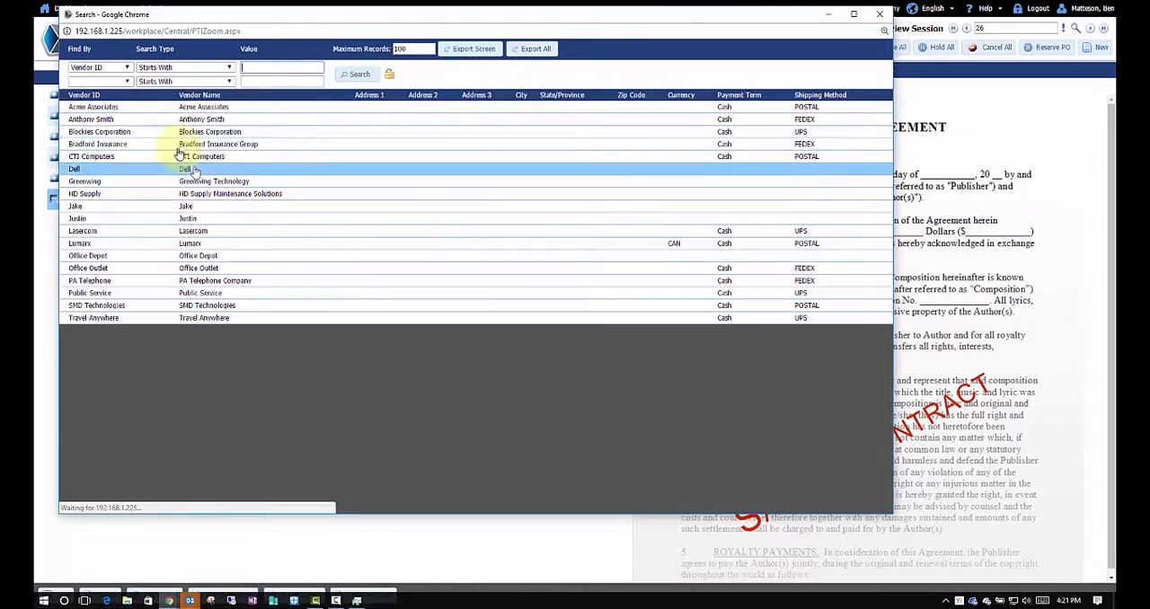
pyautogui.doubleClick(201, 110)
pyautogui.click(390, 315)
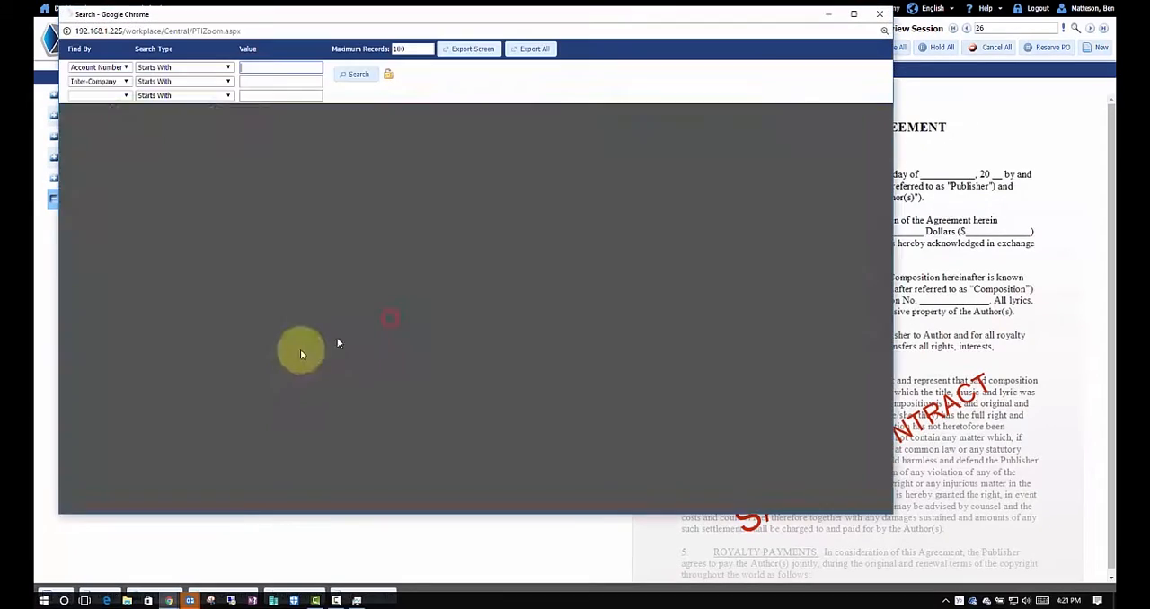
pyautogui.doubleClick(260, 307)
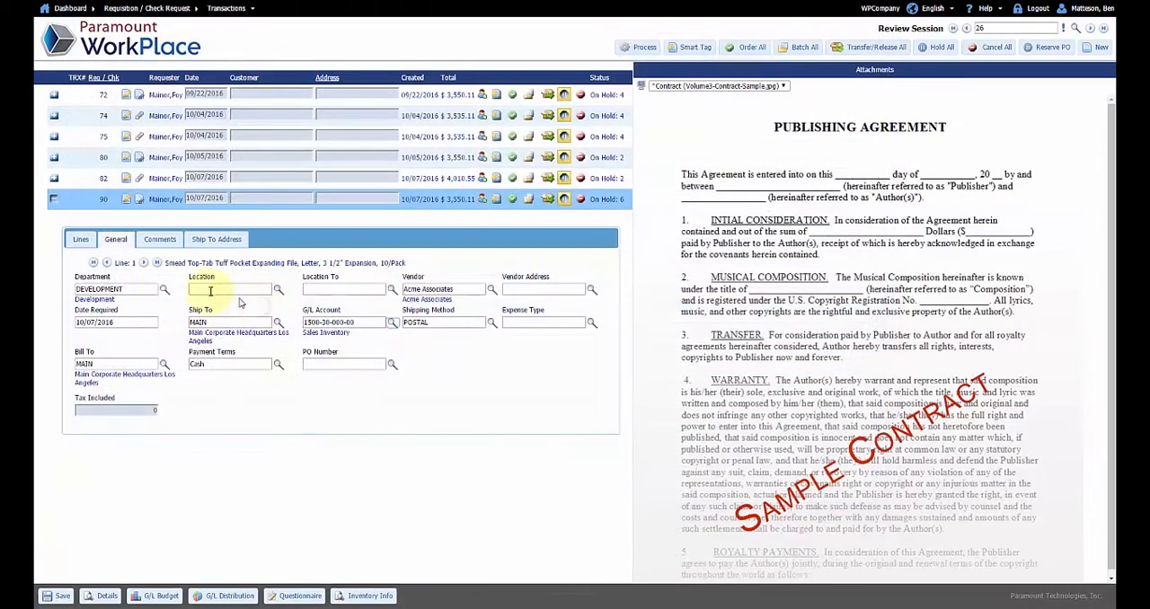
# Set the G/L account of the Paper Mate ballpoint pens line to Sales Inventory and advance to the 1 Ghz Processor line
pyautogui.click(145, 263)
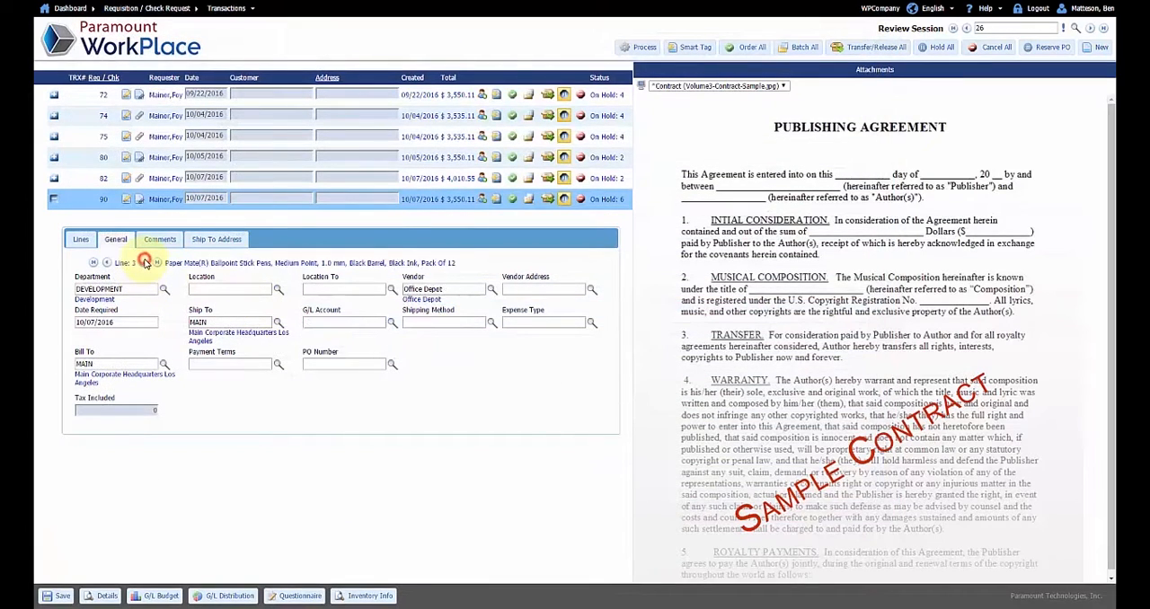
pyautogui.click(391, 324)
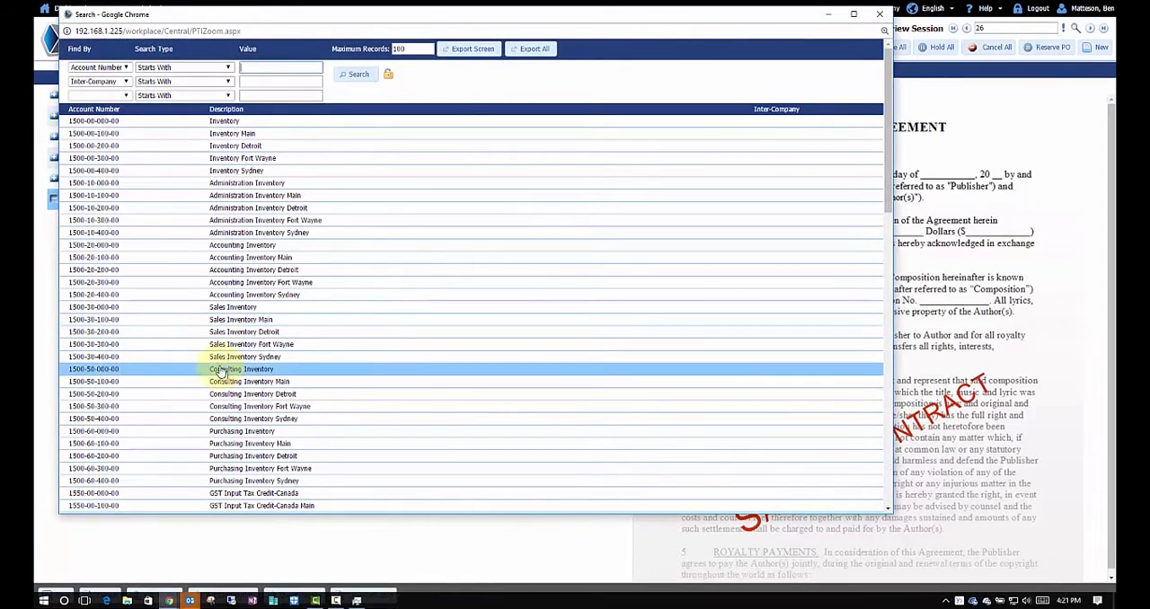
pyautogui.doubleClick(213, 306)
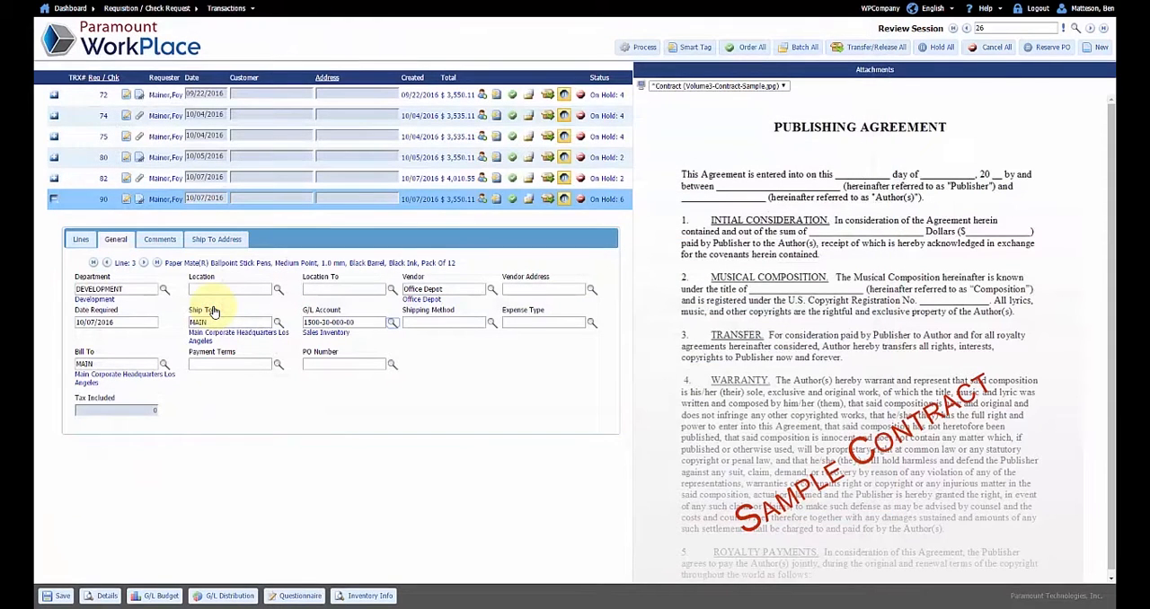
pyautogui.click(144, 264)
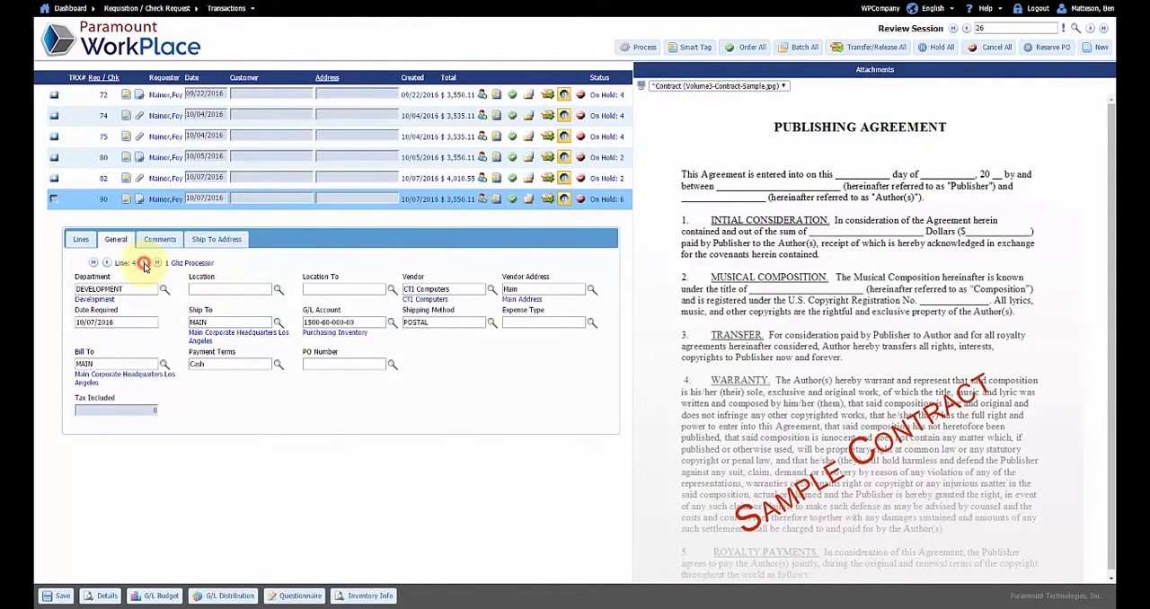
# Mark the Smead expanding file and Paper Mate pens lines for ordering and the Cleaning Services line for cancellation
pyautogui.click(81, 240)
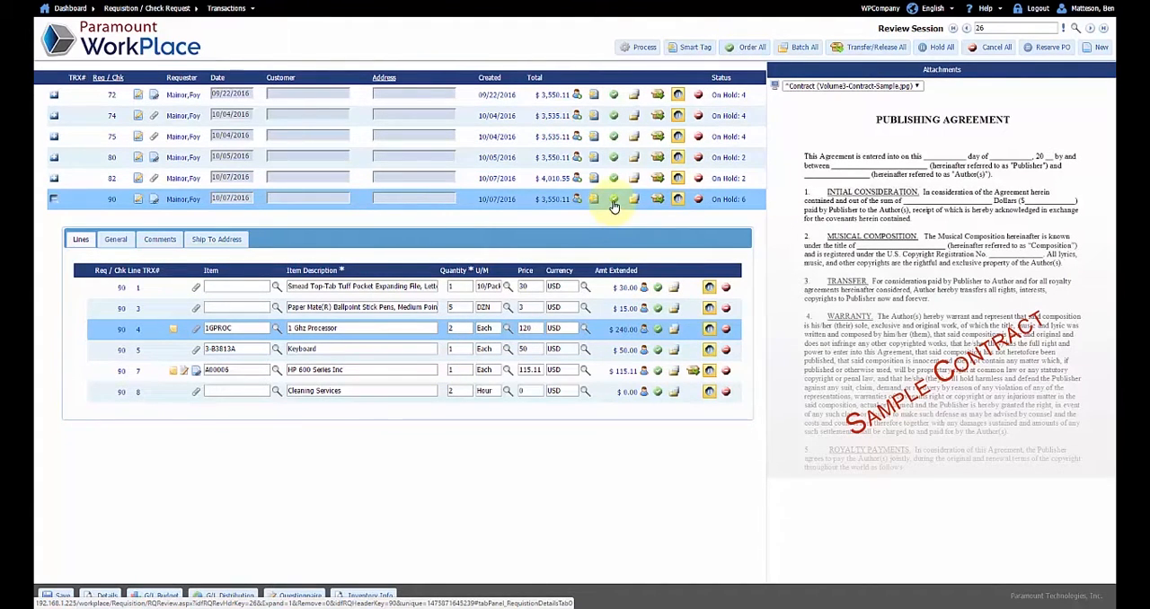
pyautogui.click(657, 289)
pyautogui.click(659, 309)
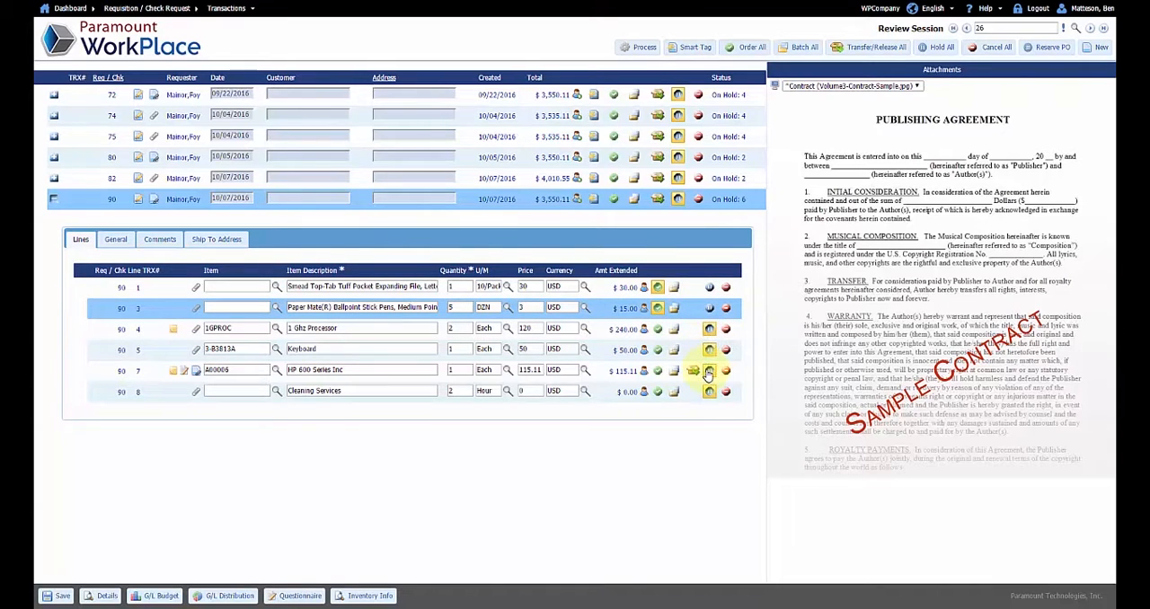
pyautogui.click(726, 396)
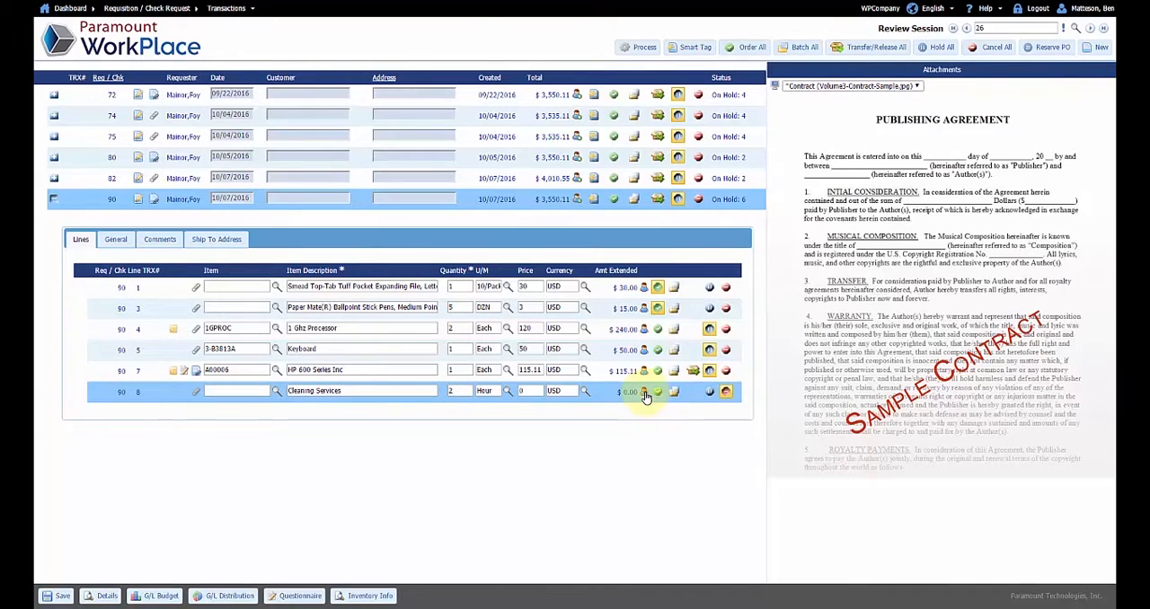
# Add the predefined MOREINFO note for the requisition creator to the Cleaning Services line and save it
pyautogui.click(643, 393)
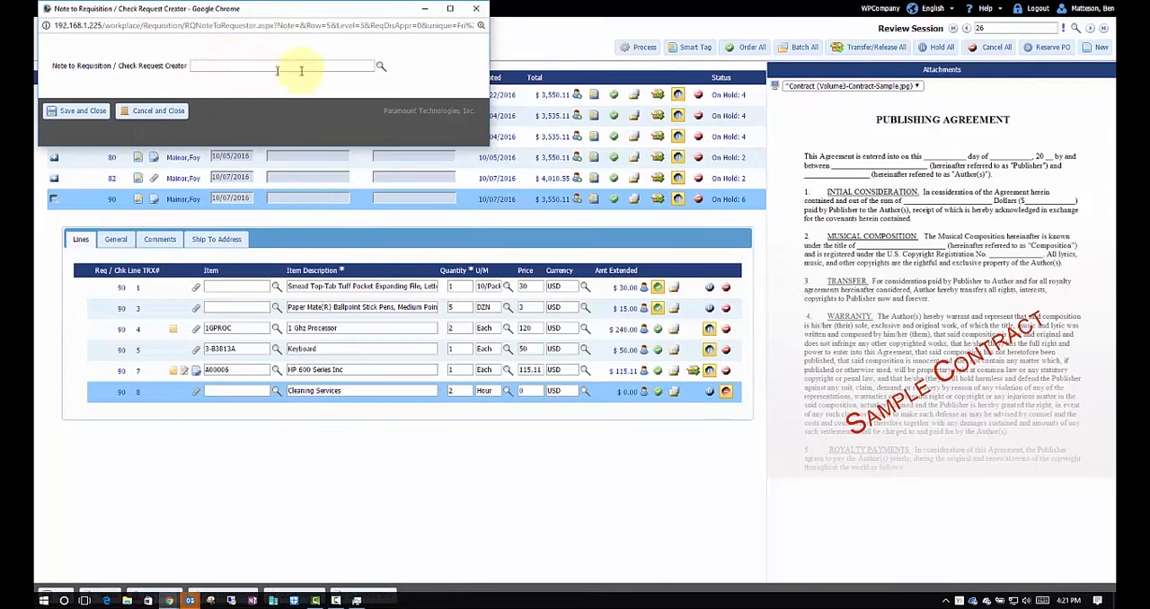
pyautogui.click(381, 67)
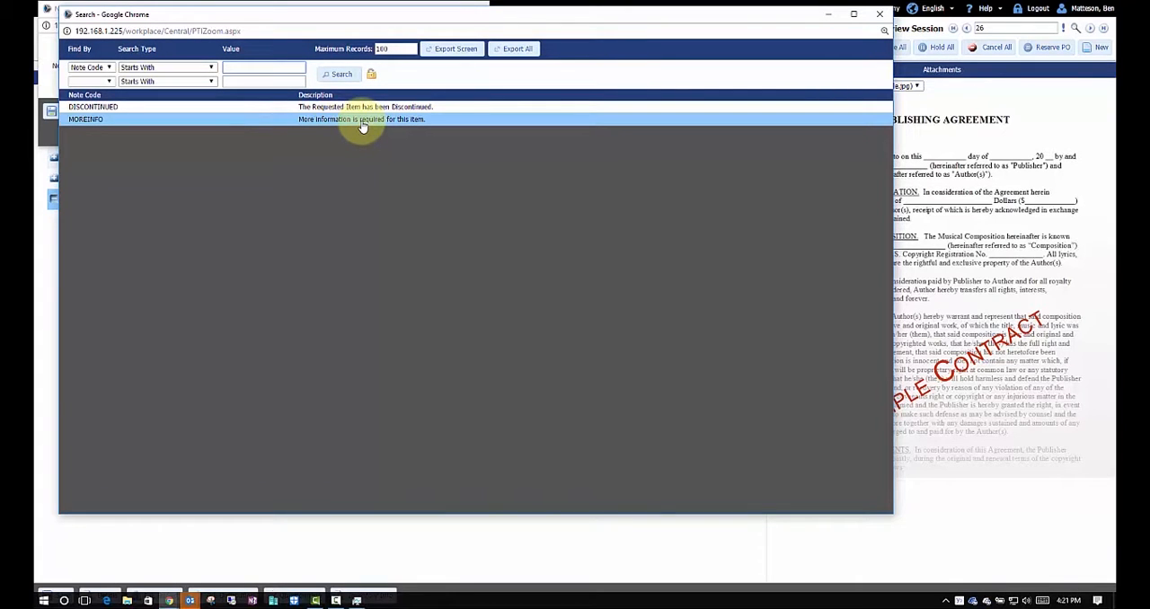
pyautogui.click(361, 120)
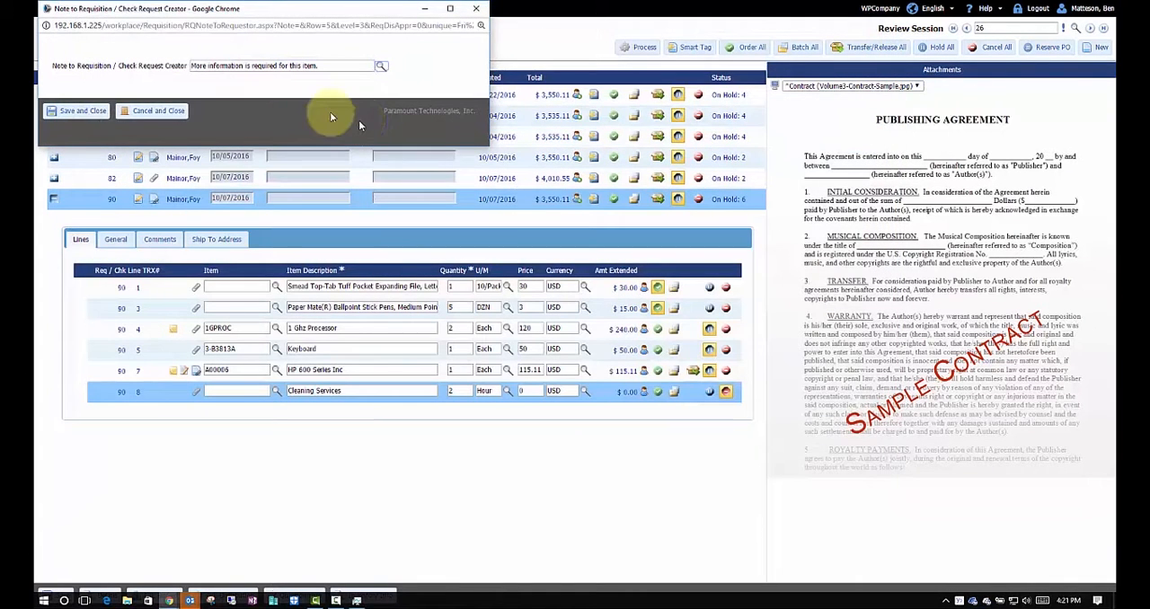
pyautogui.click(92, 119)
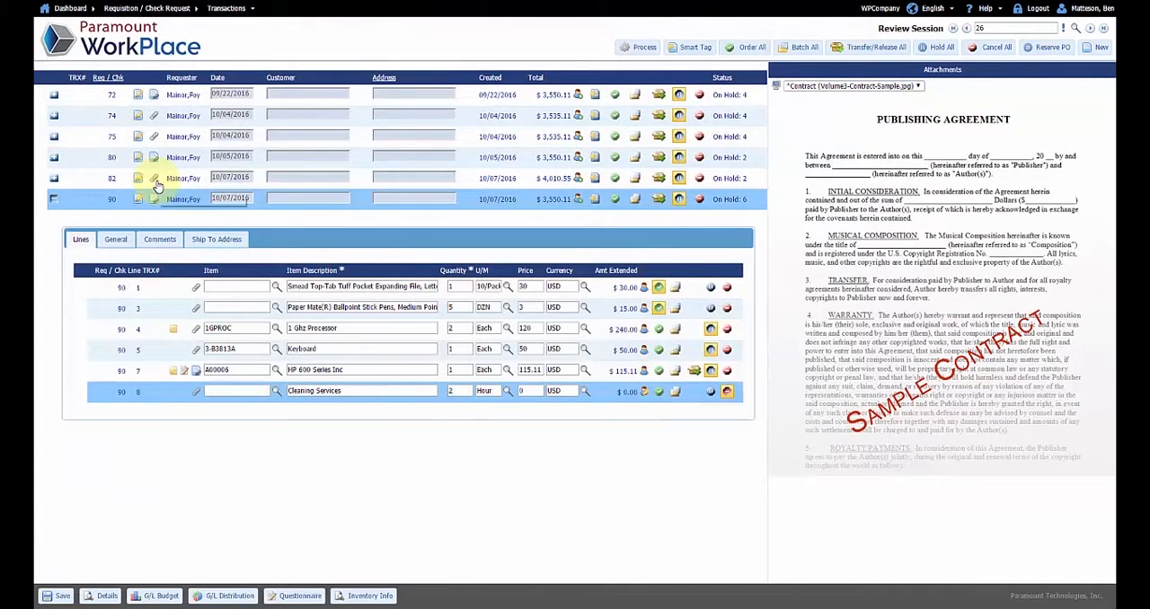
# Add the note "order sooner next time" for the requisition creator to the Smead expanding file line and save it
pyautogui.click(643, 287)
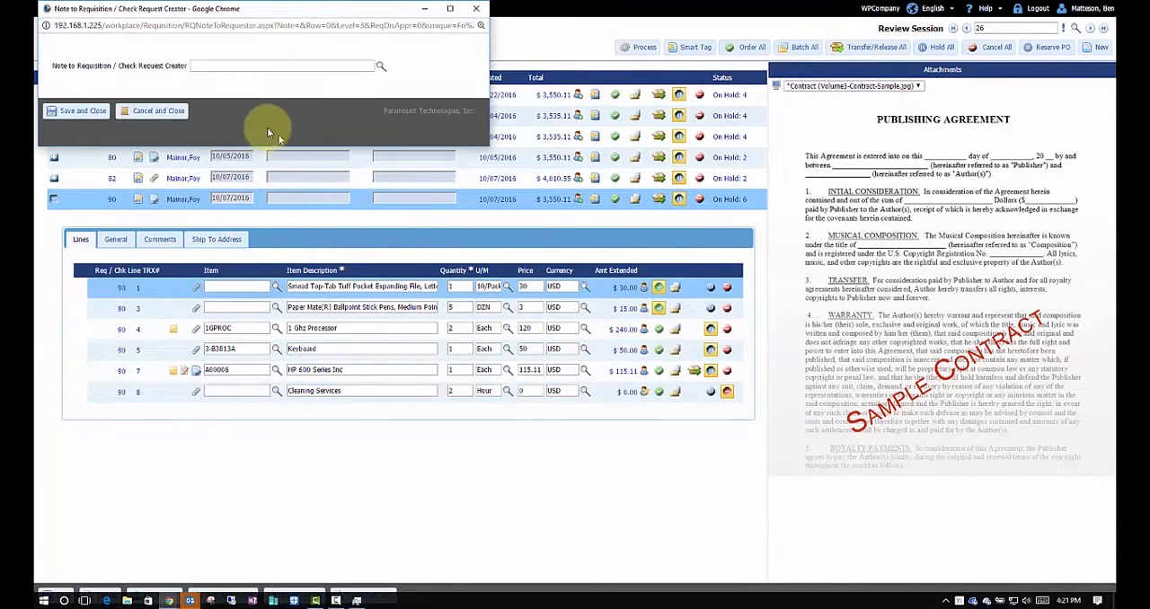
pyautogui.click(238, 65)
pyautogui.write('o')
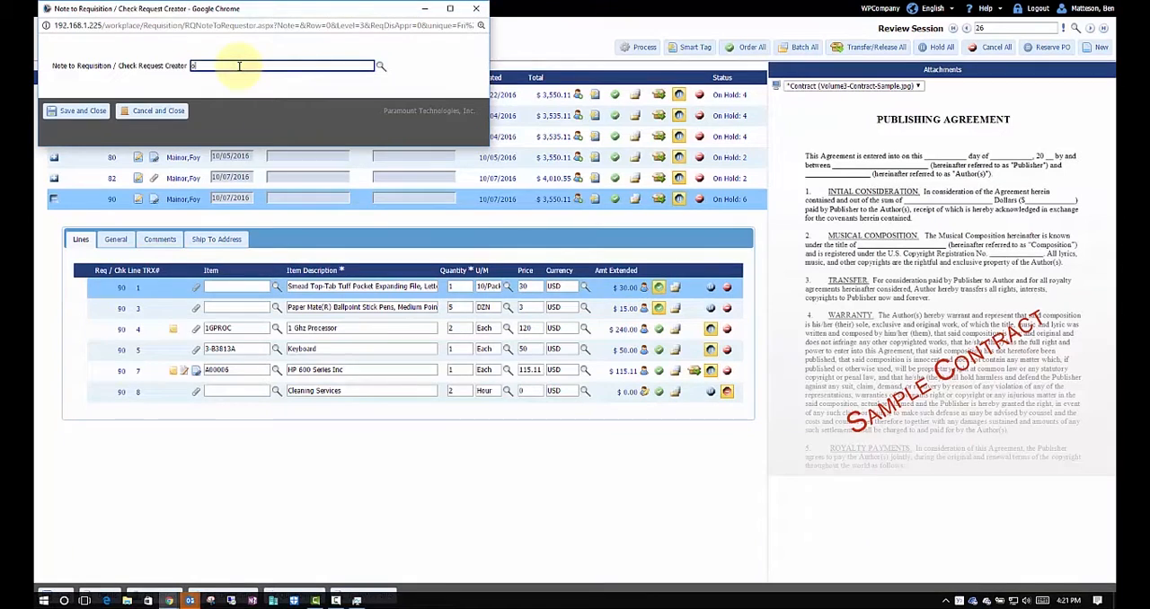
pyautogui.write('rder some ne')
pyautogui.press('BackSpace')
pyautogui.press('BackSpace')
pyautogui.press('BackSpace')
pyautogui.press('BackSpace')
pyautogui.press('BackSpace')
pyautogui.write('oner next time')
pyautogui.click(79, 110)
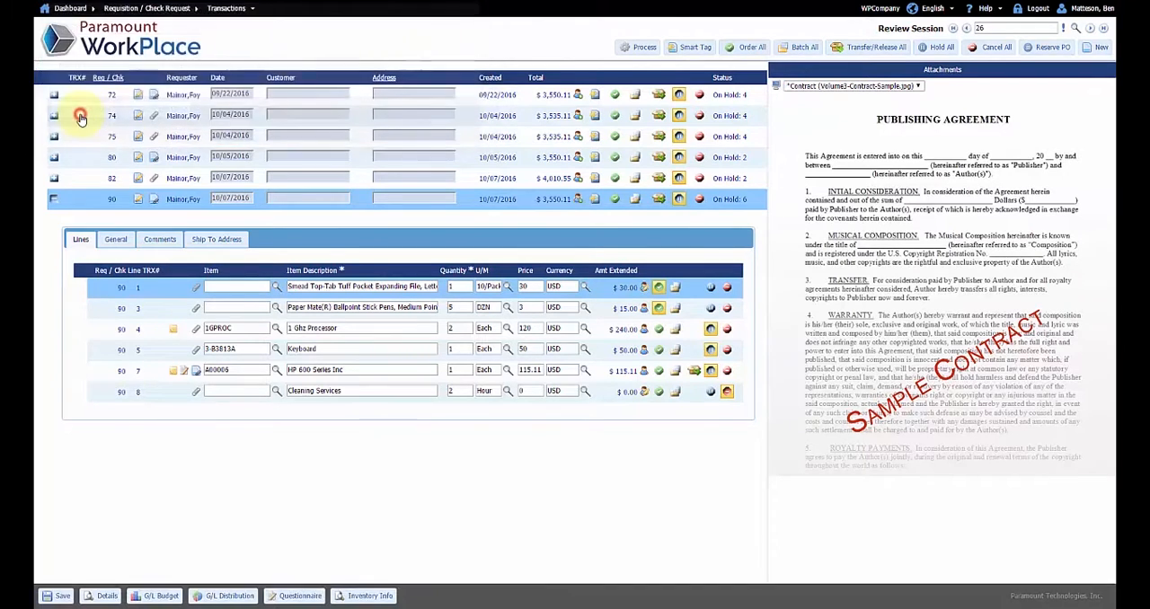
# Try to process the review session, and set the shipping method of the Paper Mate pens line to POSTAL
pyautogui.click(643, 47)
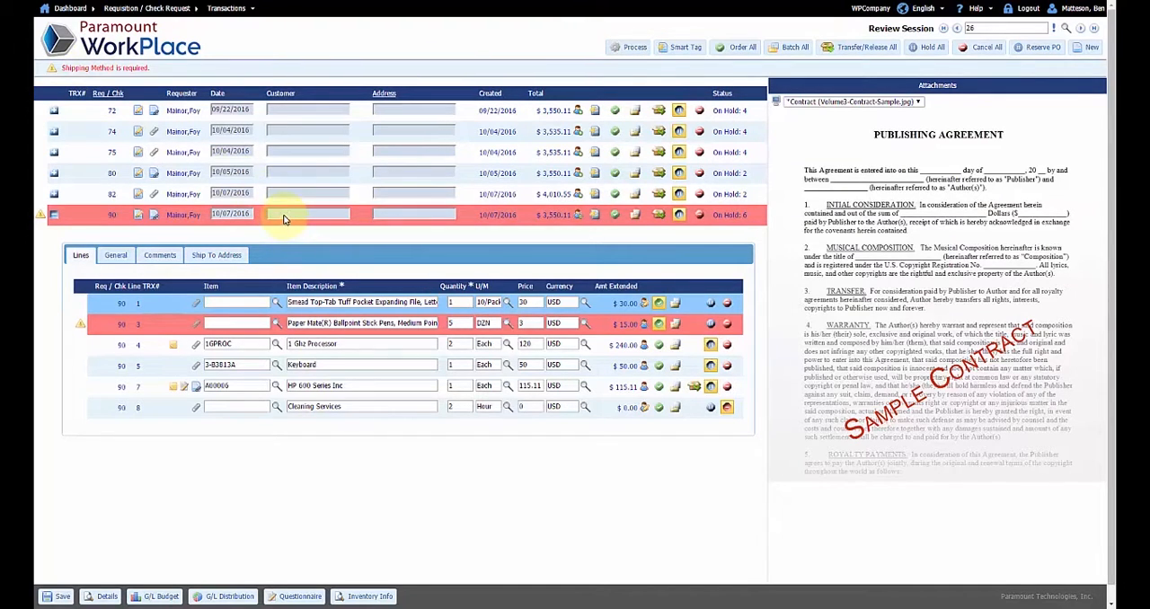
pyautogui.click(330, 327)
pyautogui.click(114, 256)
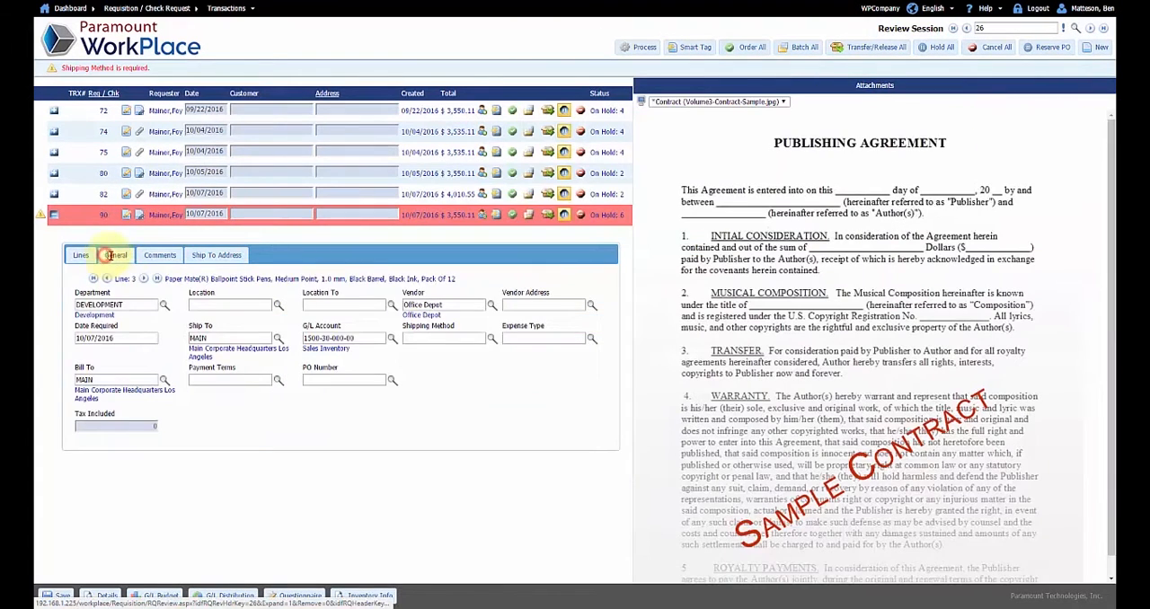
pyautogui.click(491, 338)
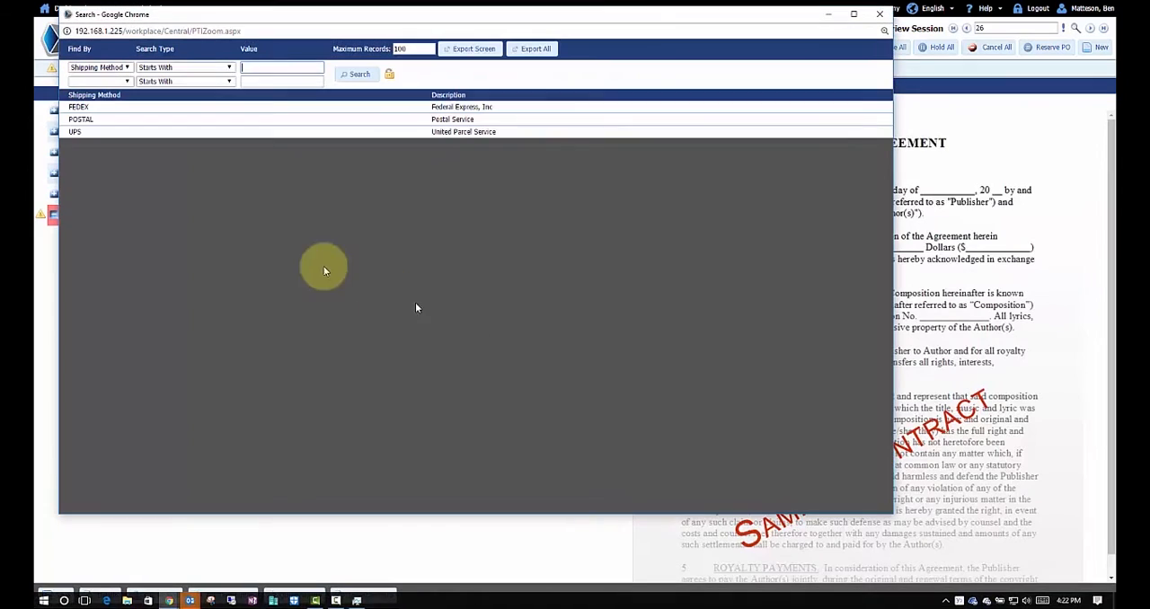
pyautogui.click(137, 118)
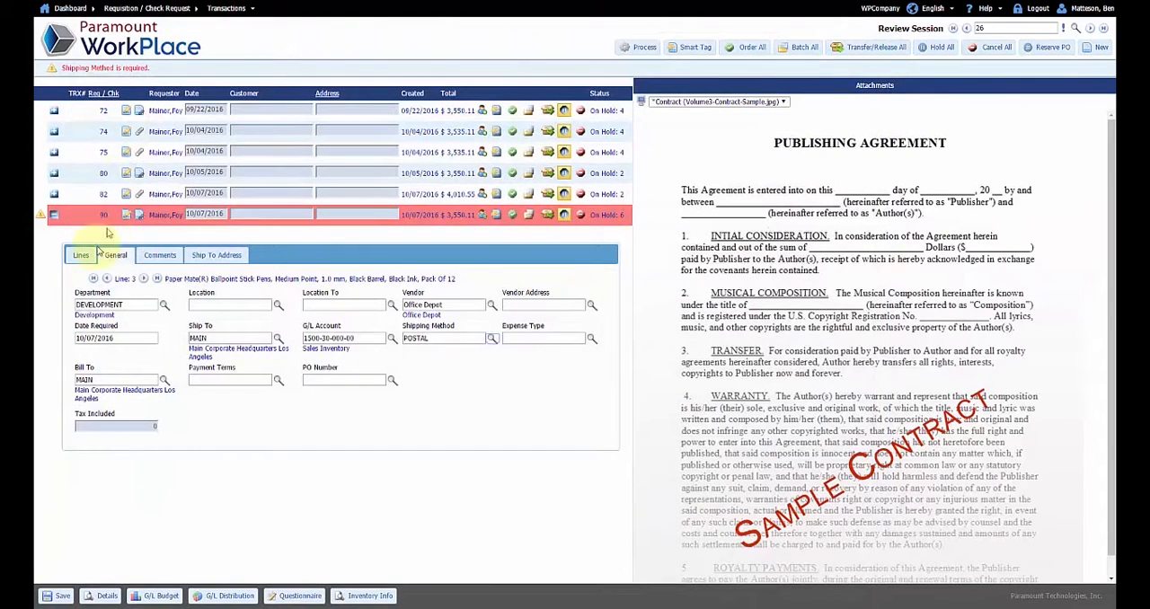
# Process the review session and view the printable purchase order generated for Acme Associates
pyautogui.click(82, 255)
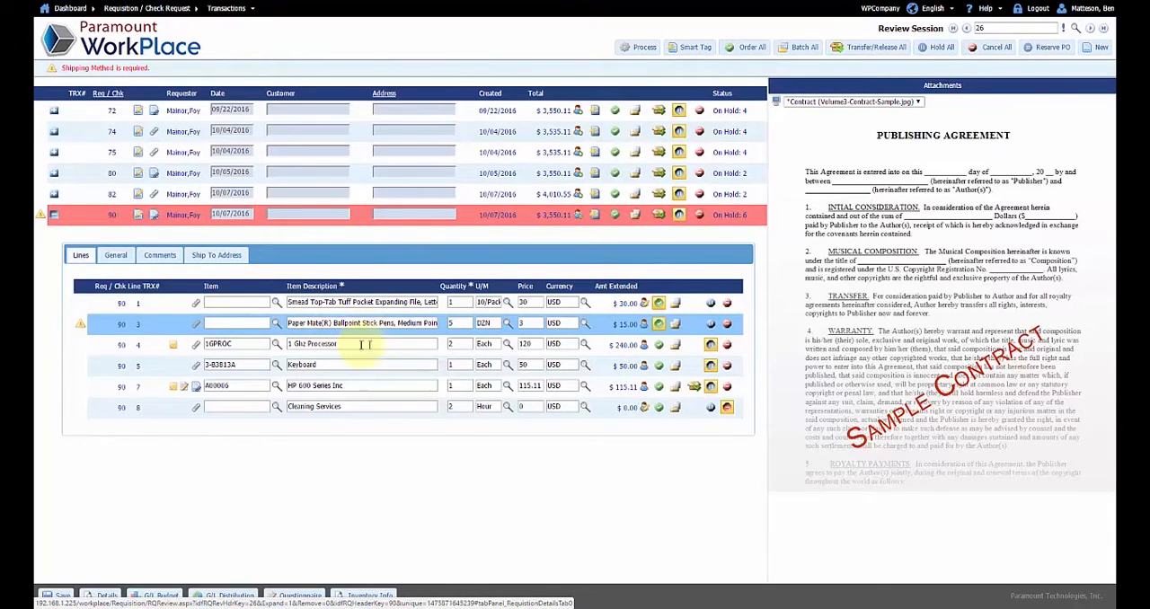
pyautogui.click(639, 49)
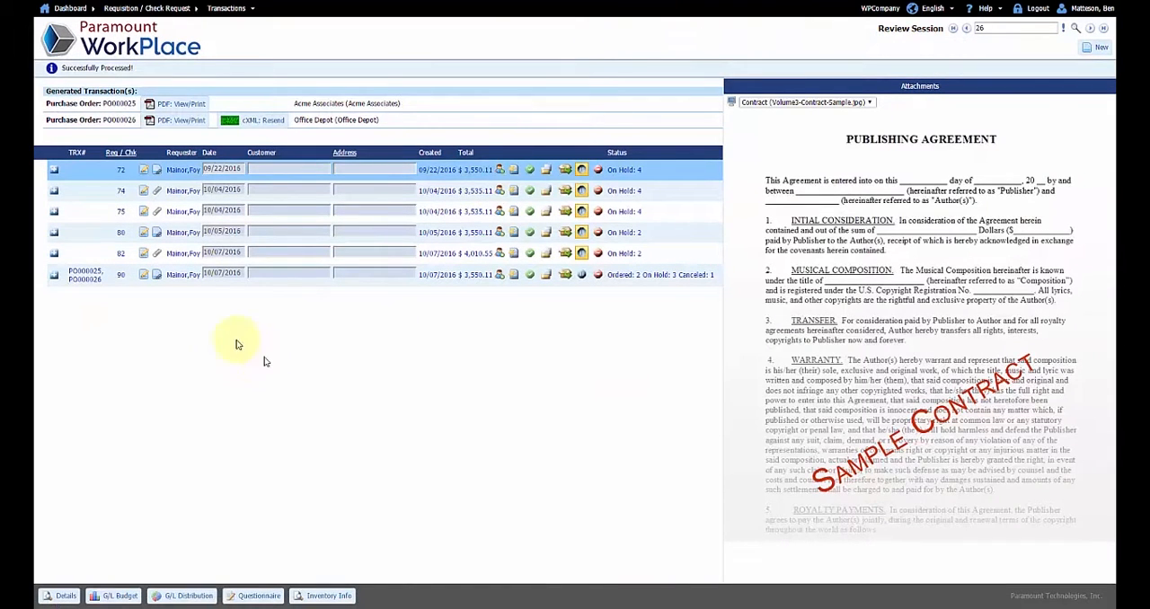
pyautogui.click(185, 104)
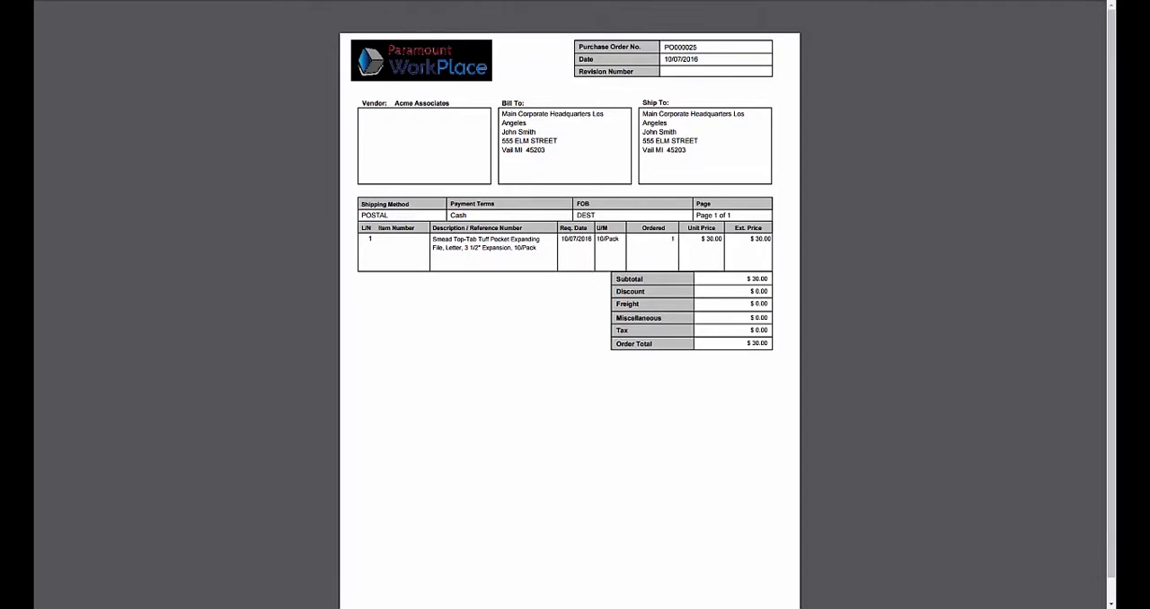
pyautogui.hotkey('alt', 'F4')
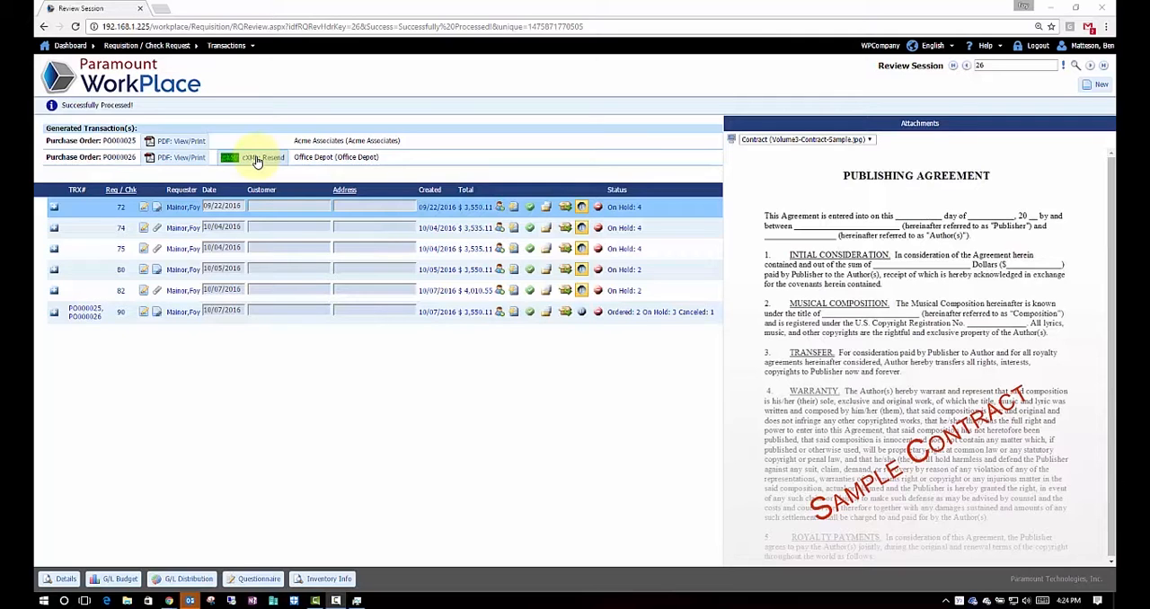
# Log out of the current session and log back in to WPCompany with the account password
pyautogui.click(1041, 46)
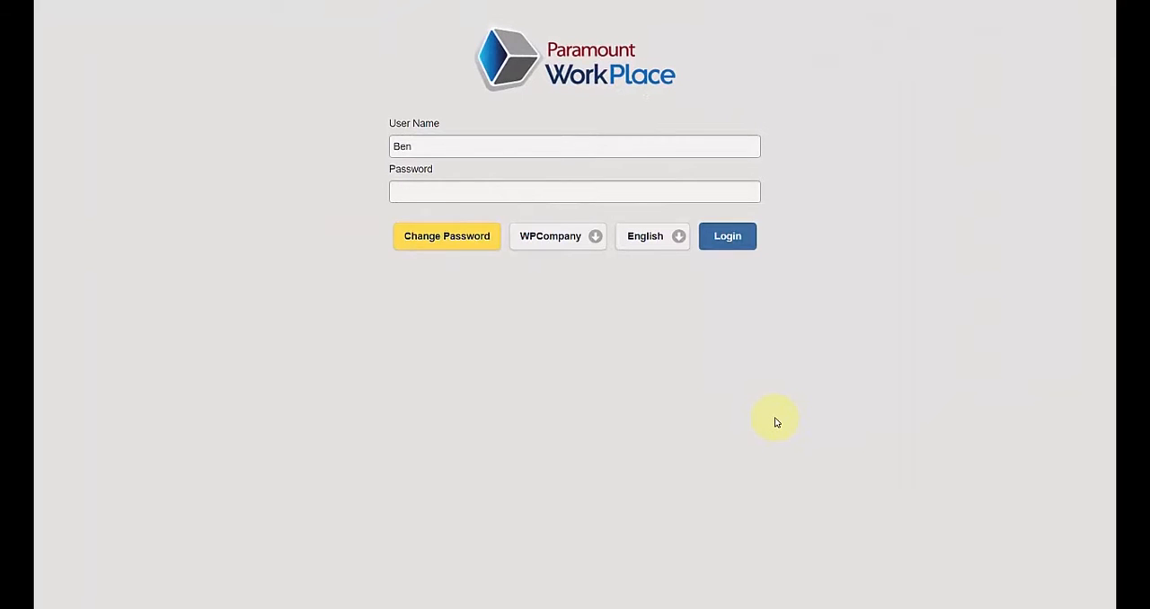
pyautogui.click(409, 193)
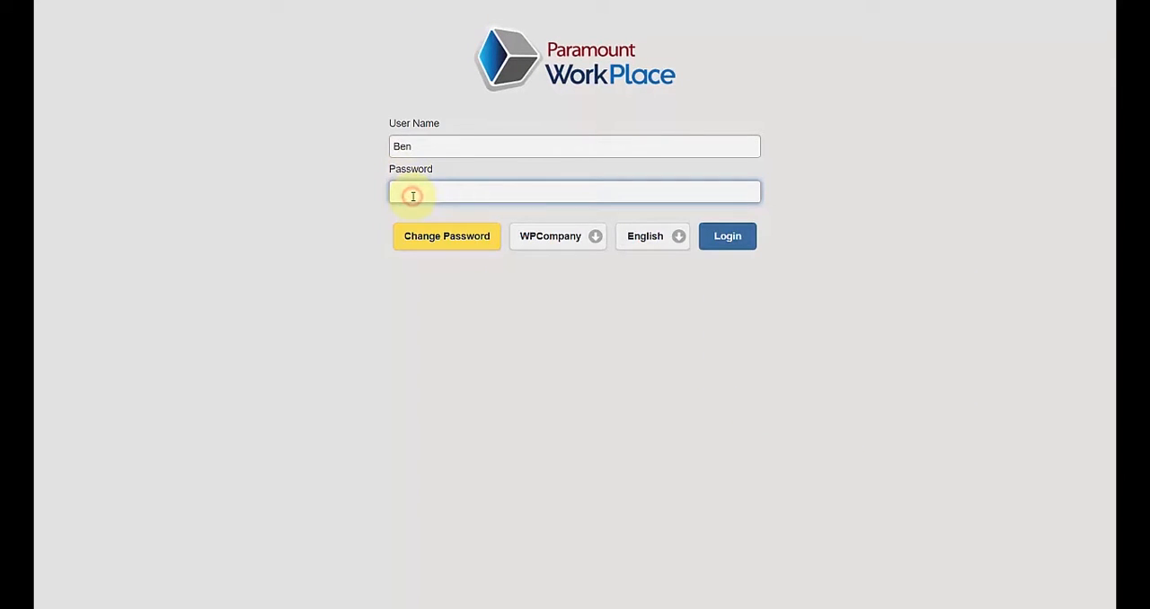
pyautogui.write('•••')
pyautogui.click(708, 236)
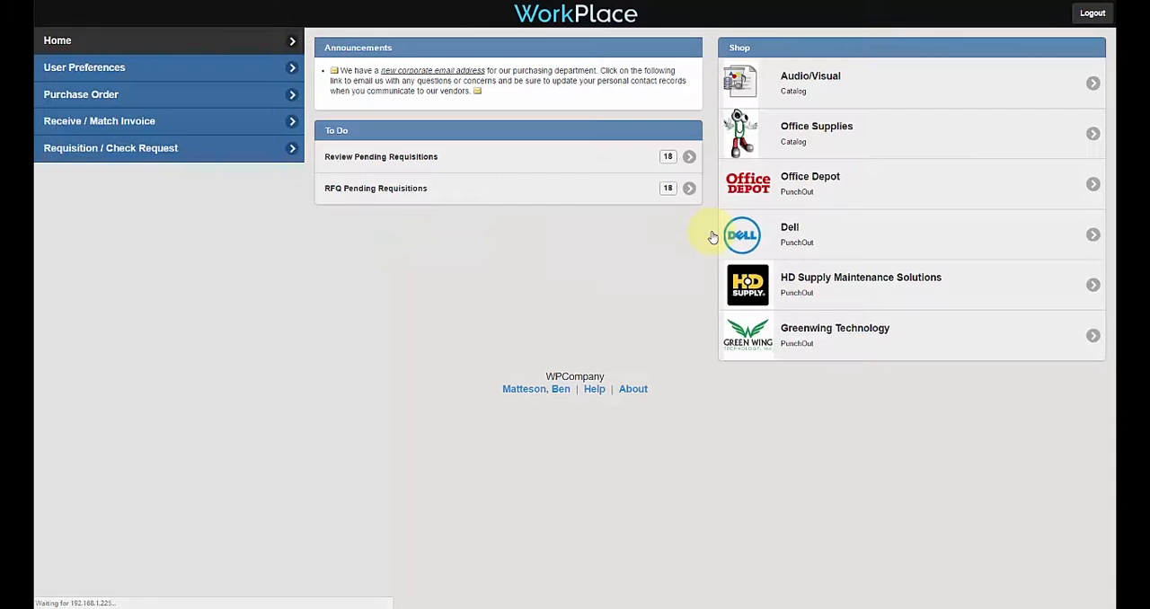
# Look up and open processed review session 34, and expand requisition 94 to show its lines
pyautogui.click(213, 149)
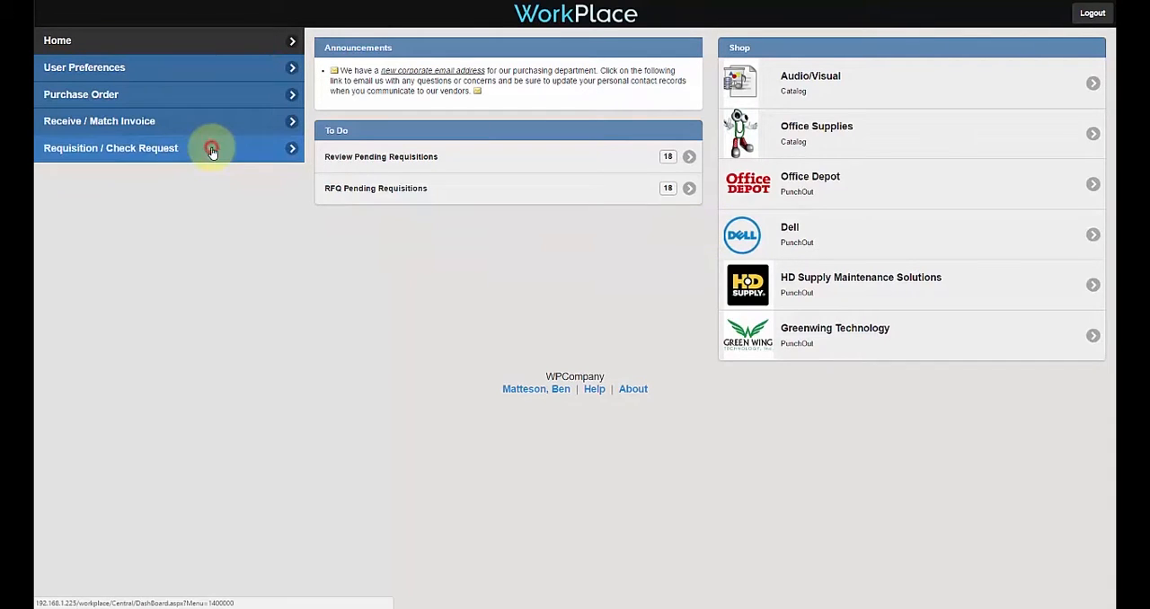
pyautogui.click(764, 134)
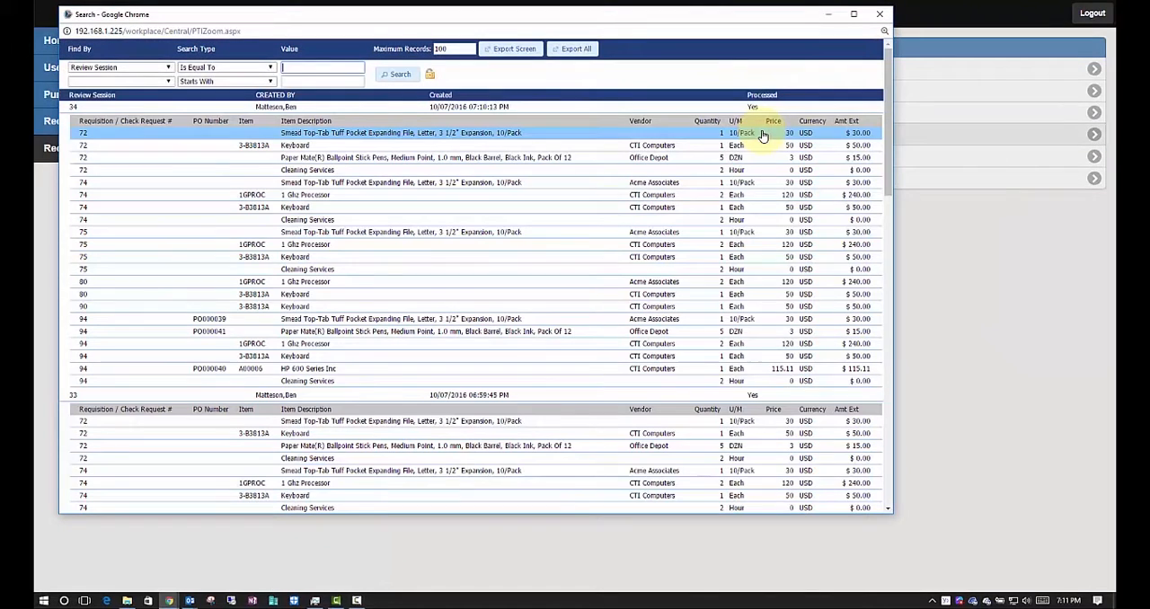
pyautogui.click(359, 106)
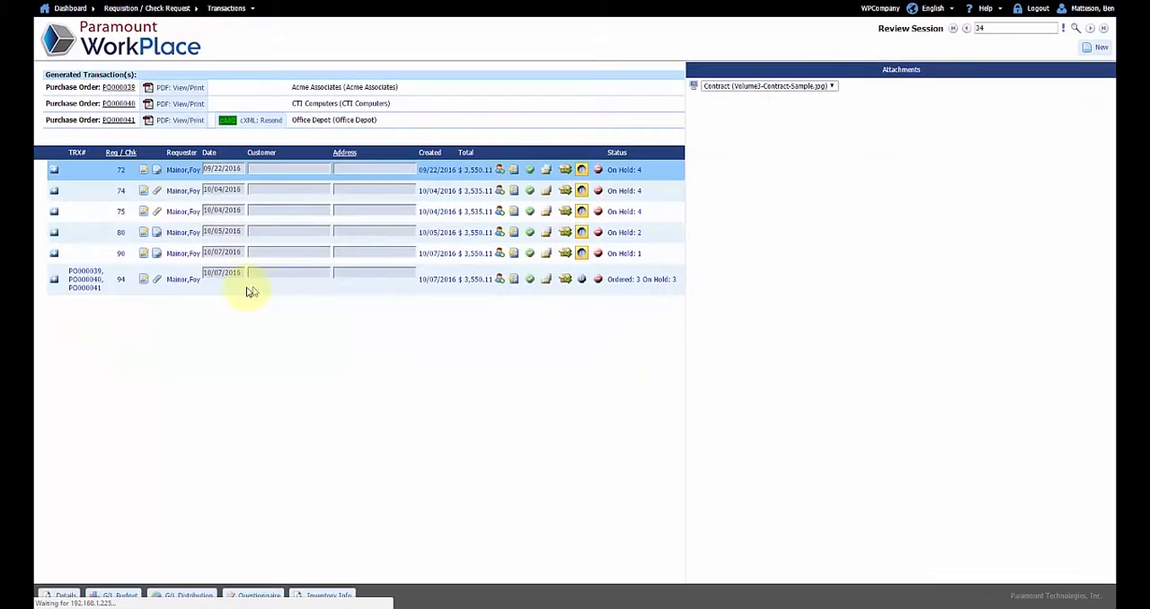
pyautogui.click(72, 283)
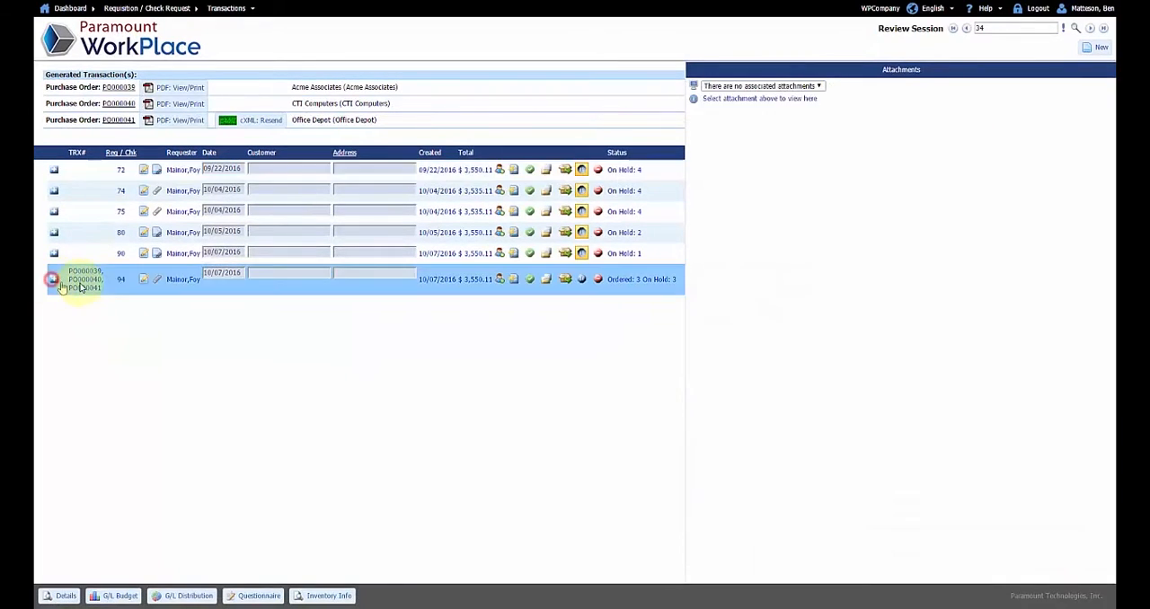
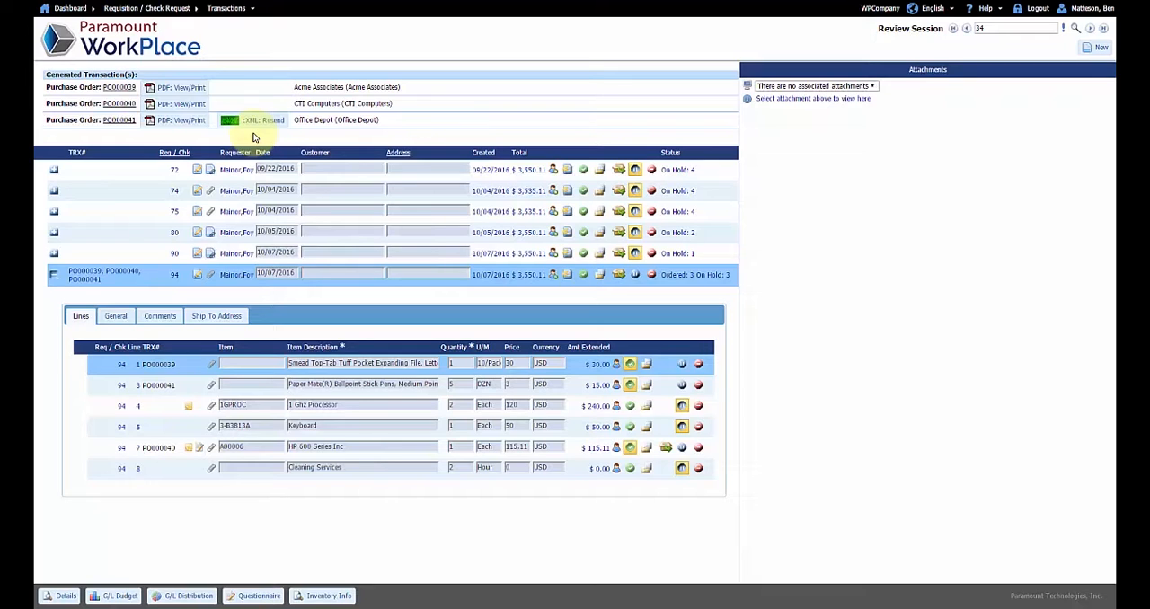
# Look up the newest CTI Computers purchase order, for the HP 600 Series Inc item, and open it
pyautogui.click(145, 52)
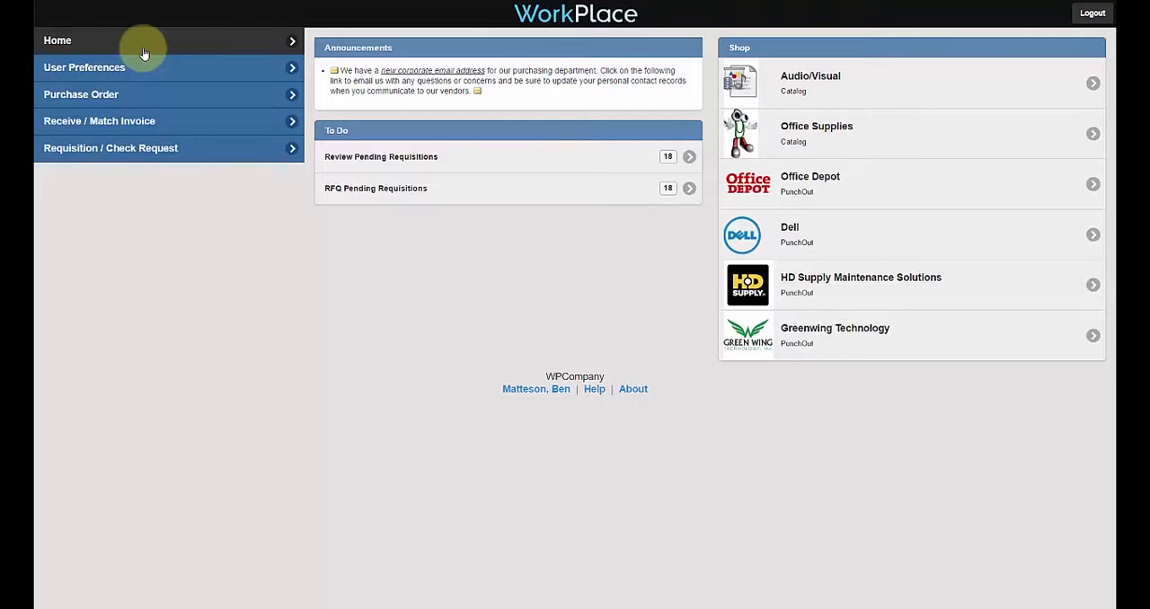
pyautogui.click(134, 95)
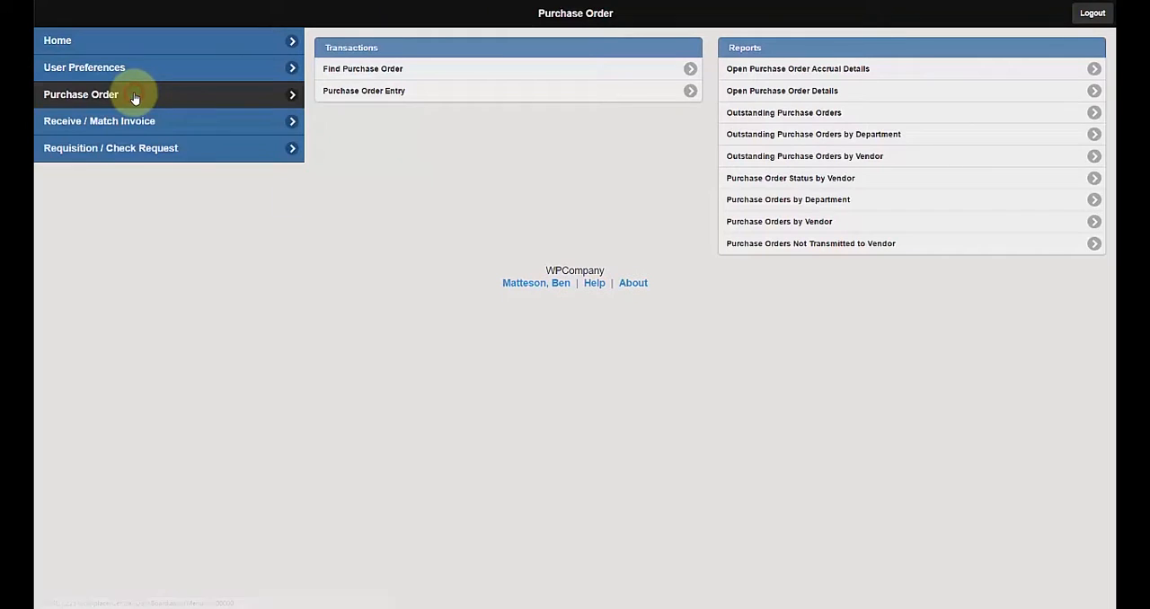
pyautogui.click(415, 78)
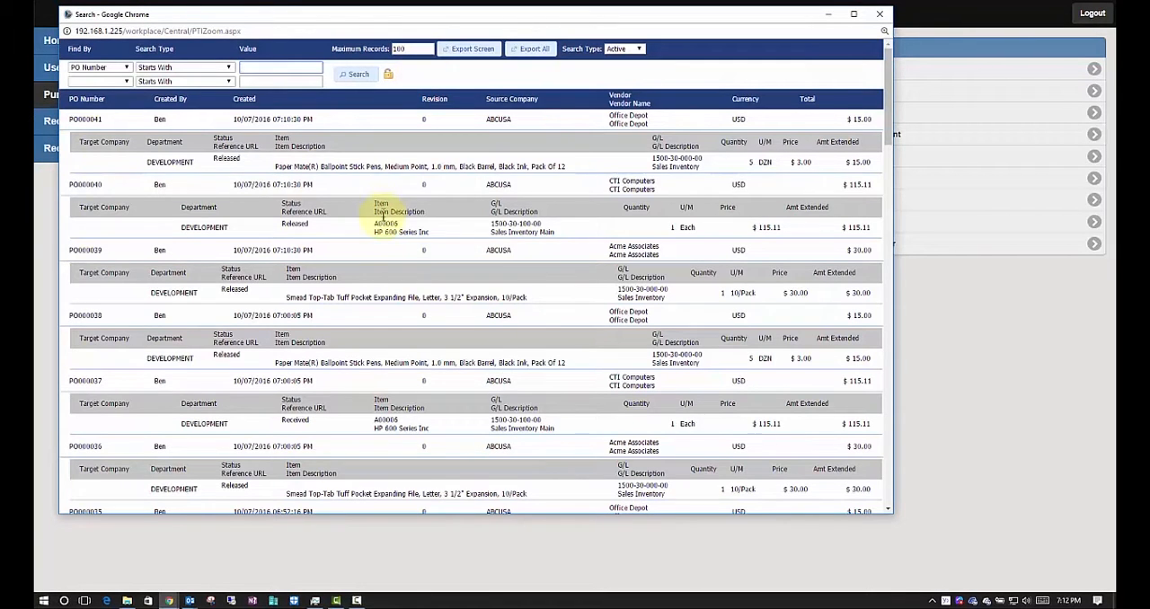
pyautogui.click(382, 225)
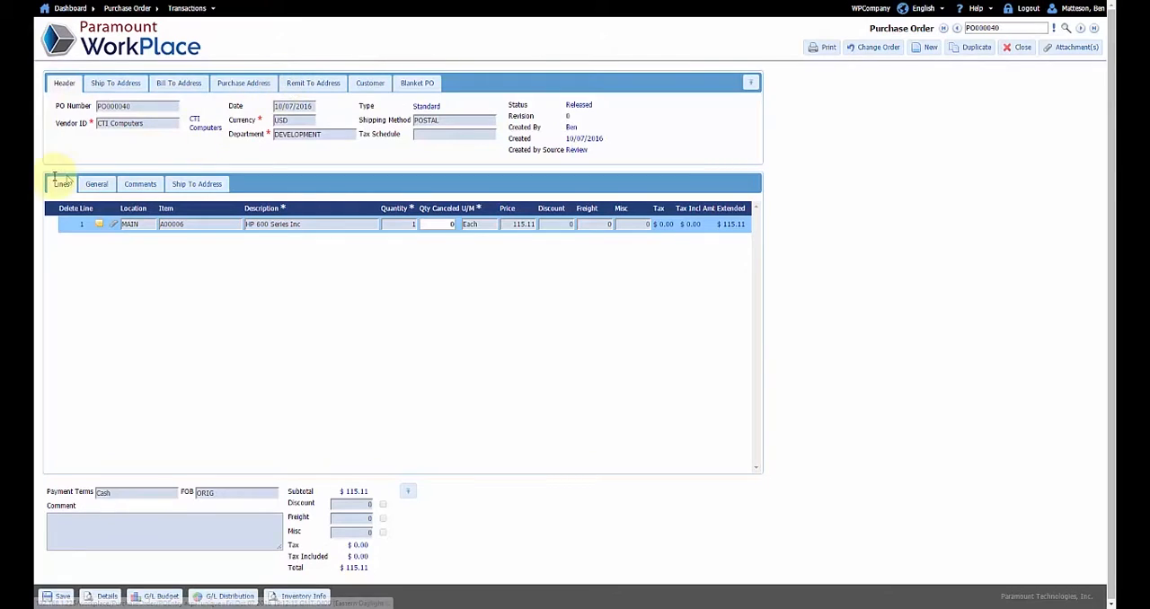
# Review the general details and the vendor and internal comments of the purchase order's line, and return to the line list
pyautogui.click(90, 191)
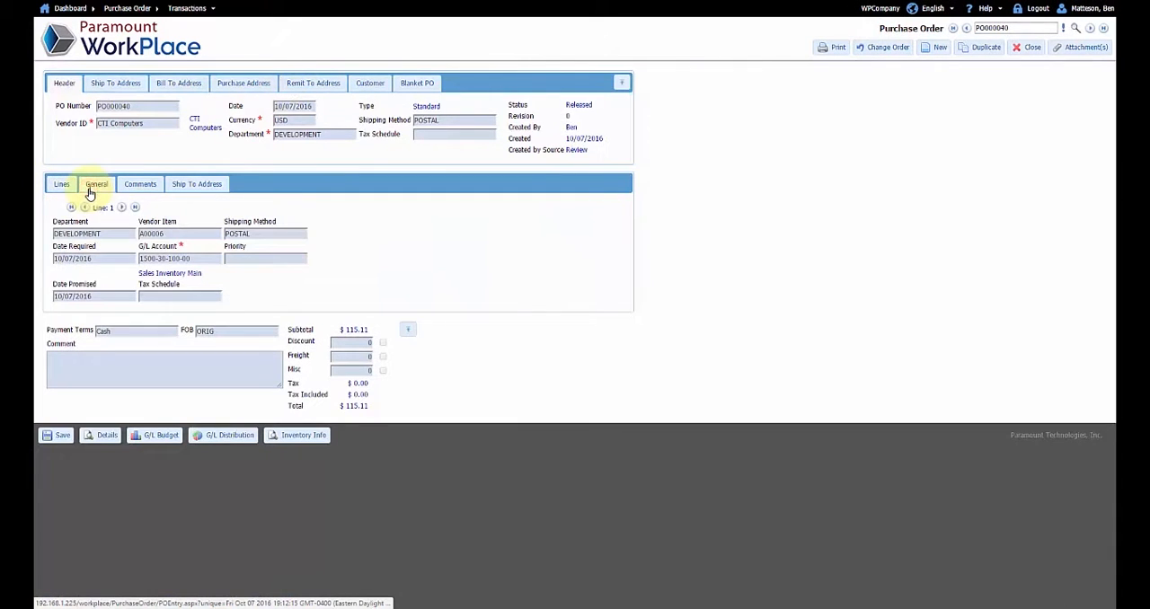
pyautogui.click(140, 185)
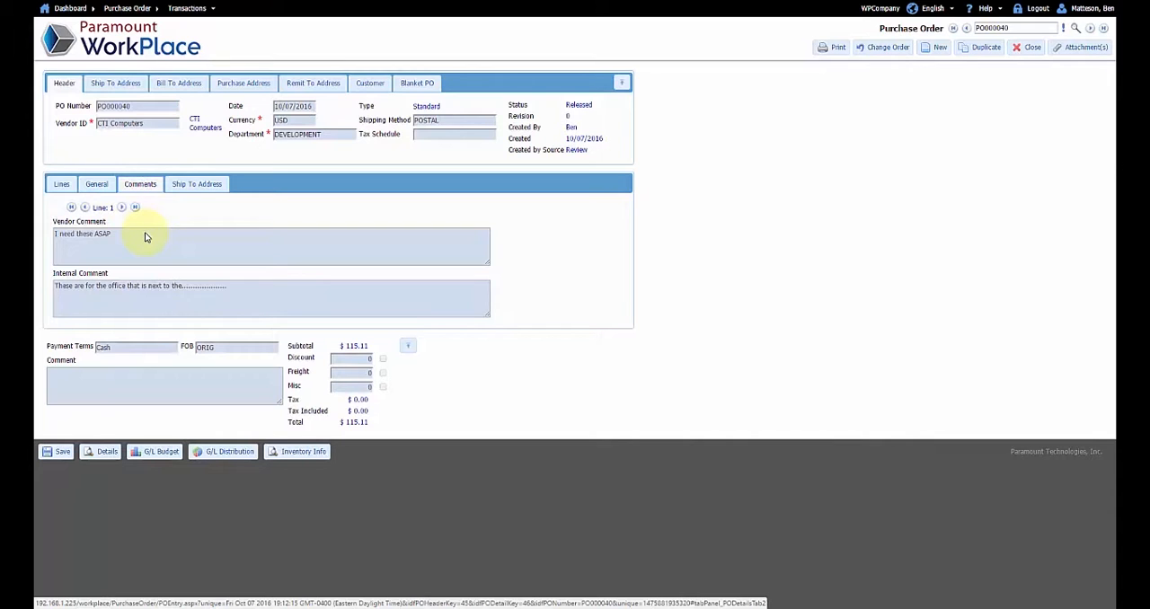
pyautogui.click(60, 185)
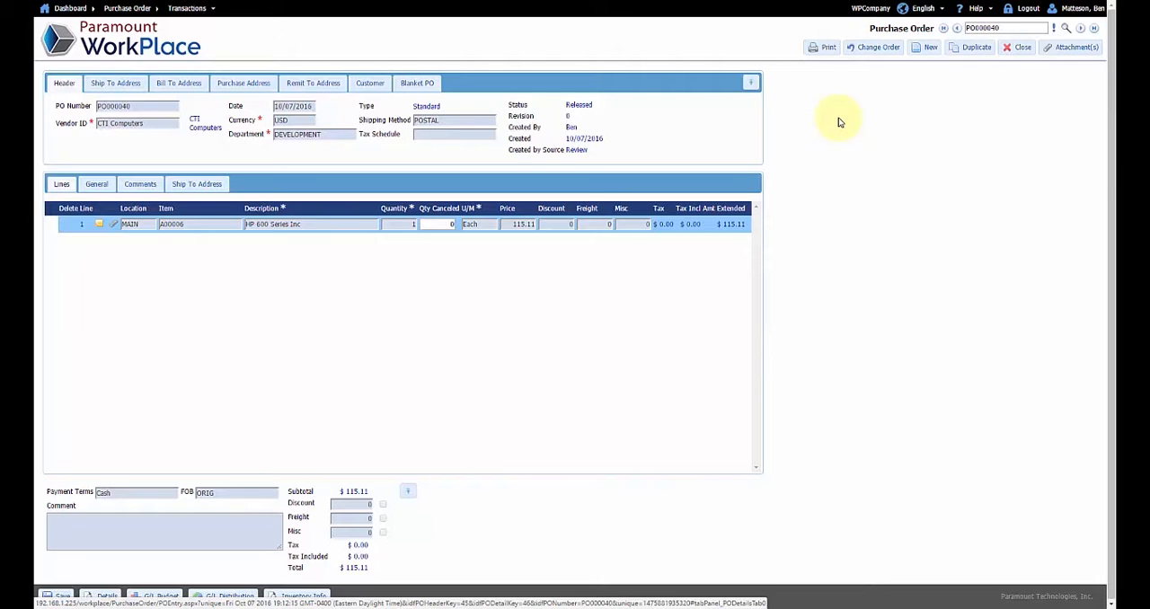
# Bring up a blank purchase order entry form, and return to the home dashboard
pyautogui.click(926, 48)
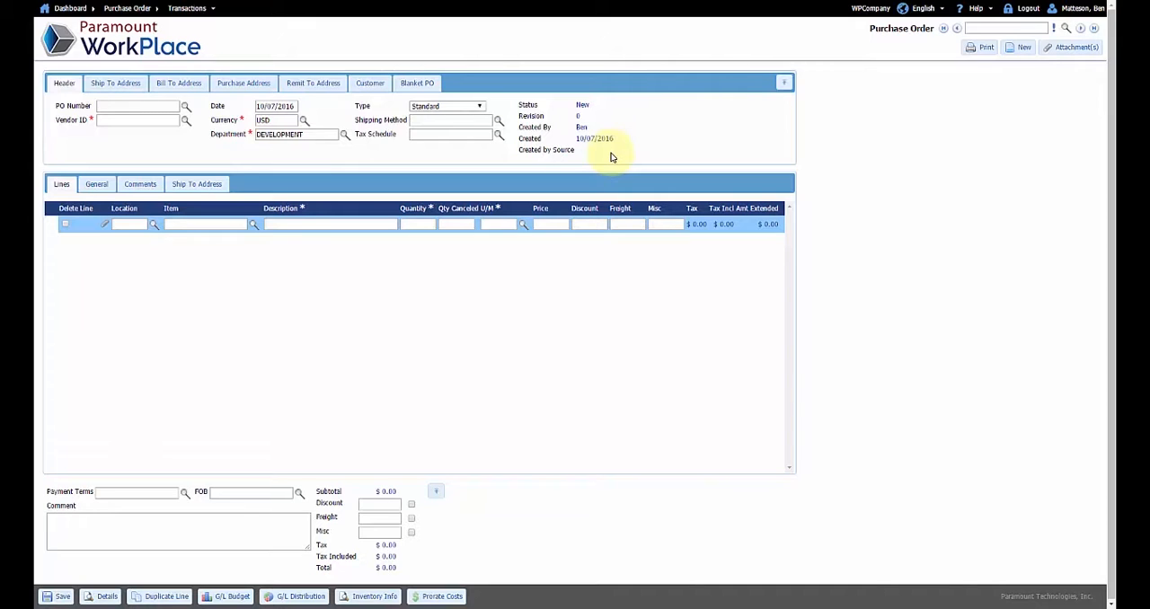
pyautogui.click(139, 47)
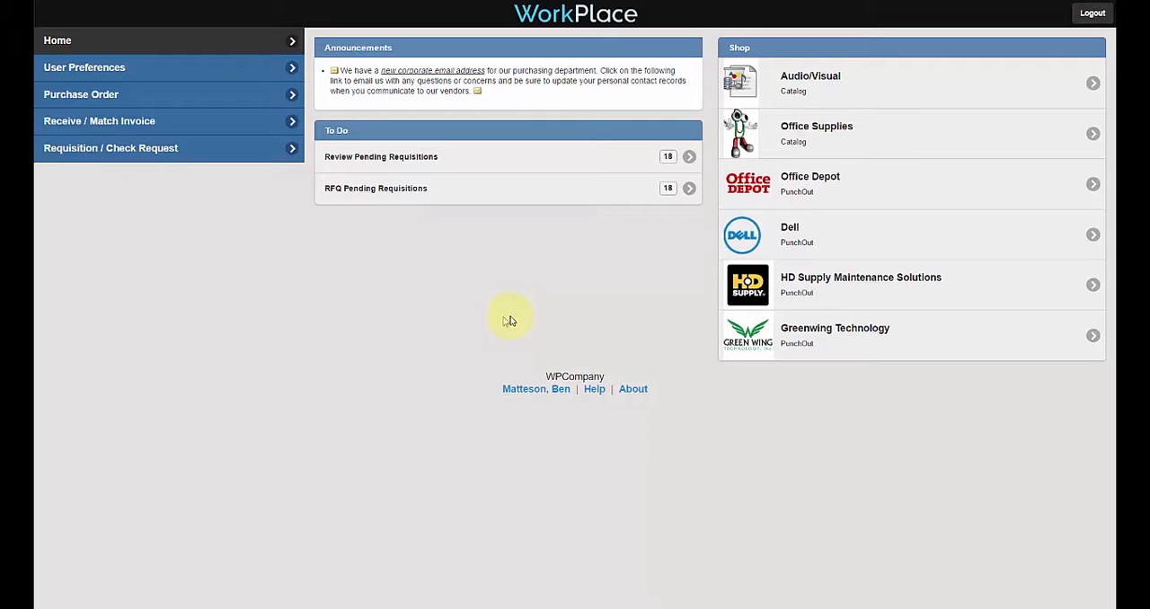
# Log out and log in to WPCompany as the requester with the user name and account password
pyautogui.click(1089, 15)
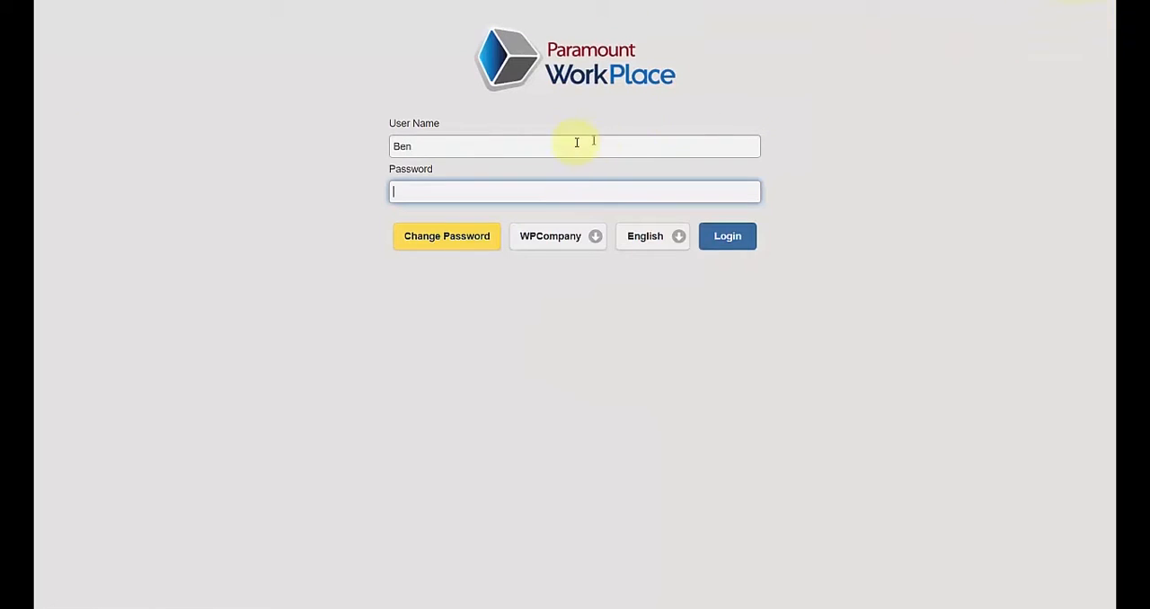
pyautogui.doubleClick(570, 141)
pyautogui.write('F')
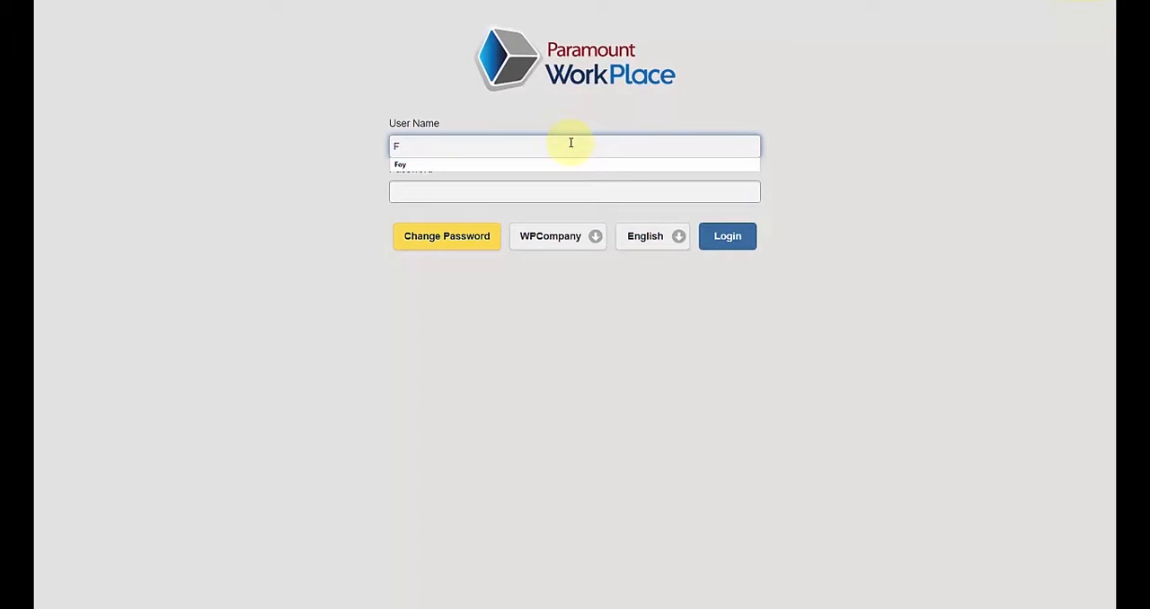
pyautogui.write('oy')
pyautogui.press('Tab')
pyautogui.write('***')
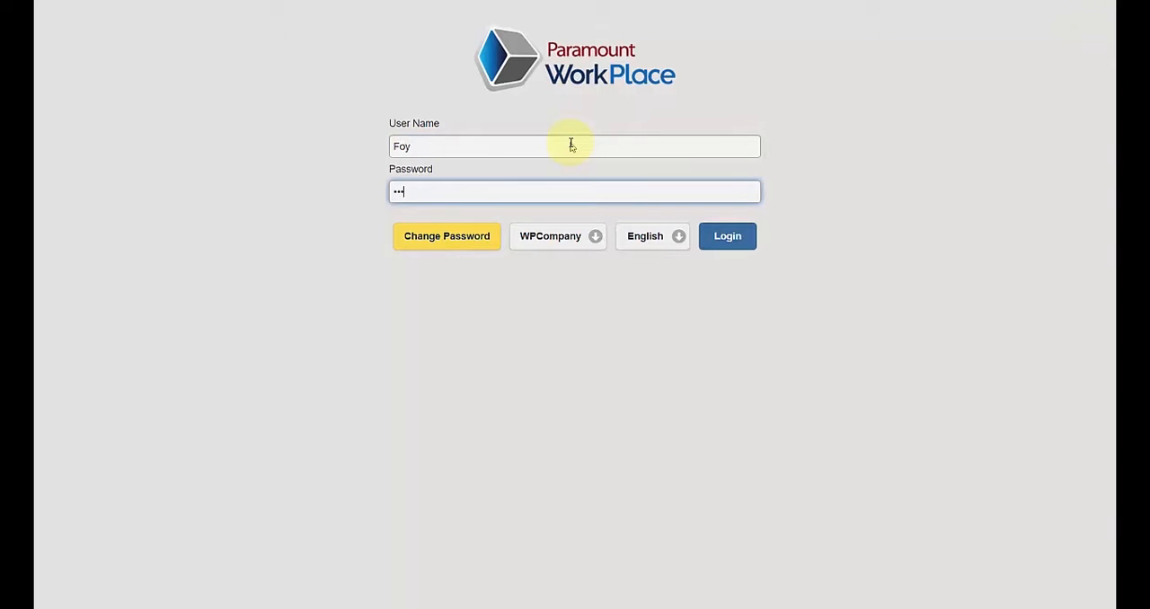
pyautogui.press('Return')
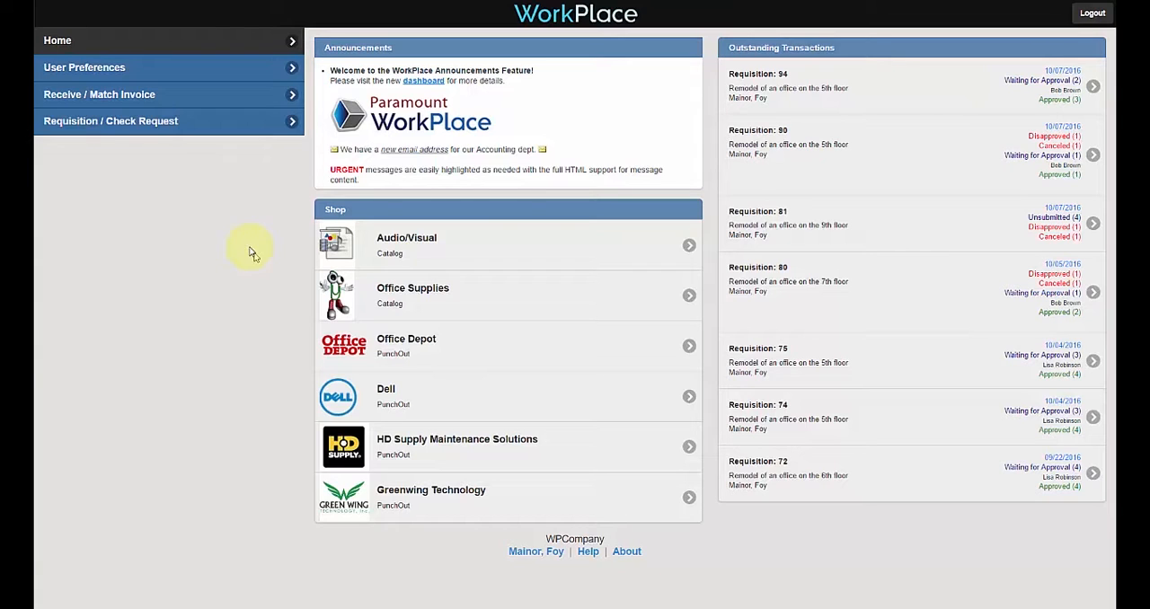
# Load the newest CTI Computers purchase order for HP 600 Series Inc into a Receiving Wizard session by its PO number
pyautogui.click(71, 99)
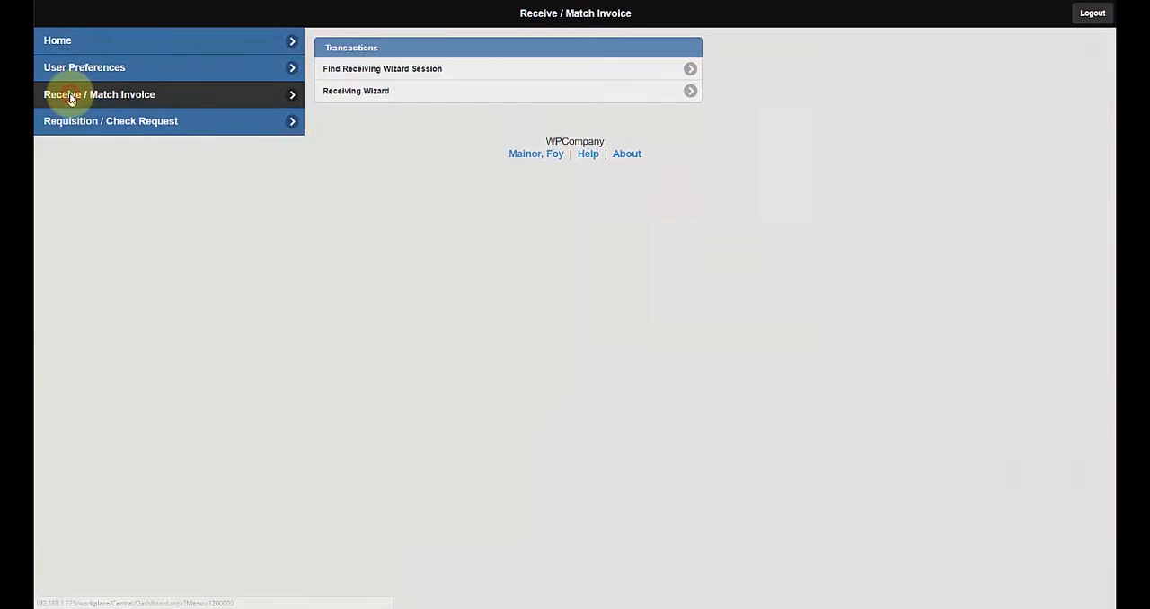
pyautogui.click(516, 95)
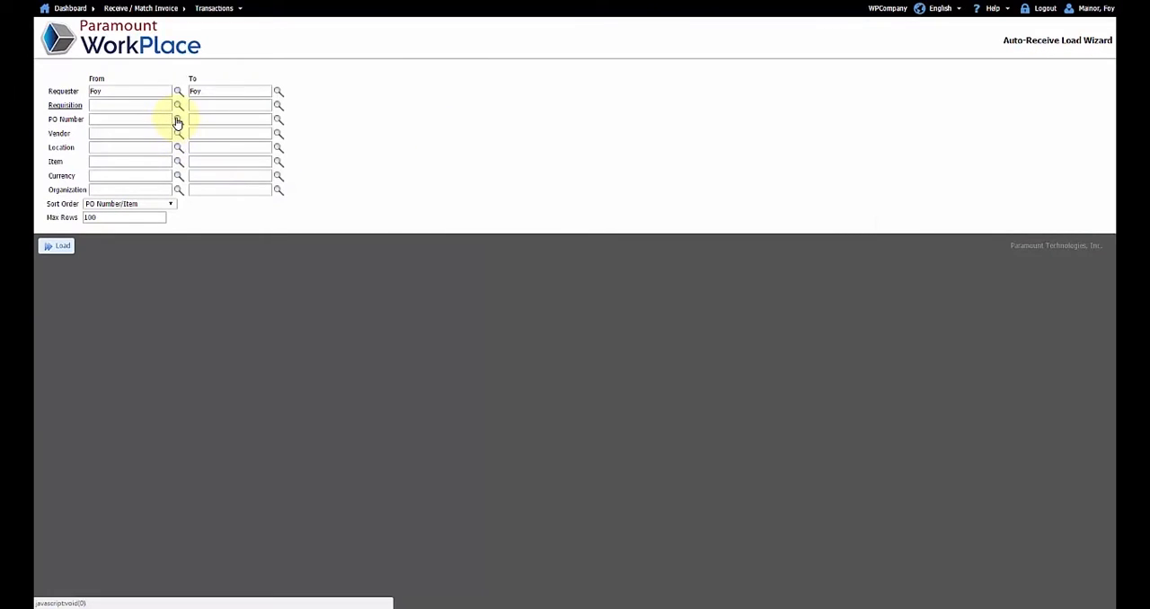
pyautogui.click(178, 120)
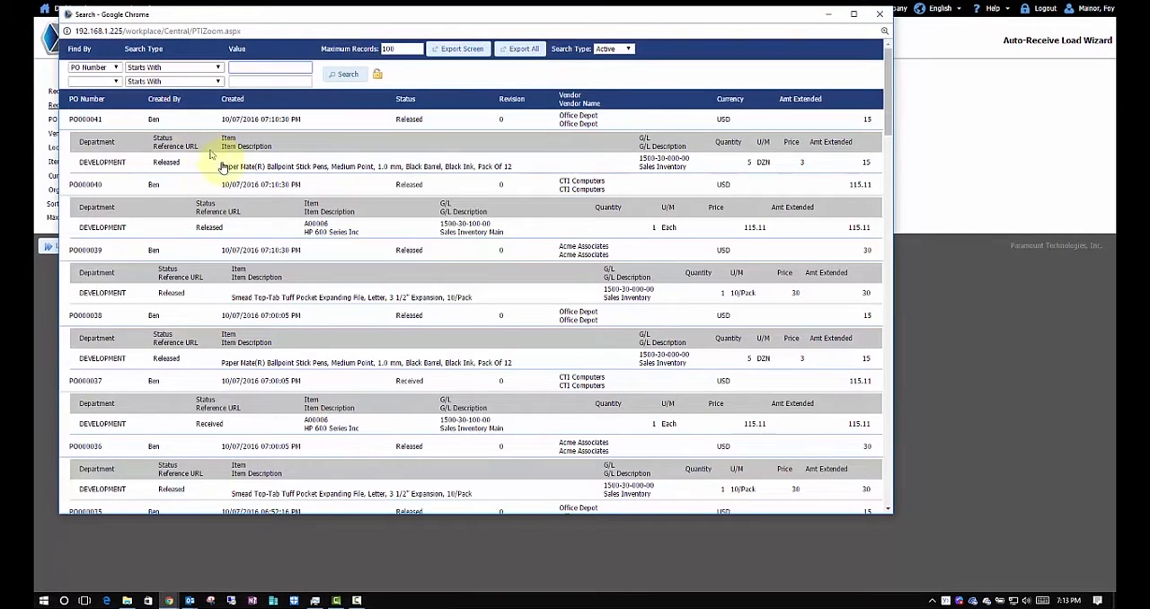
pyautogui.doubleClick(310, 225)
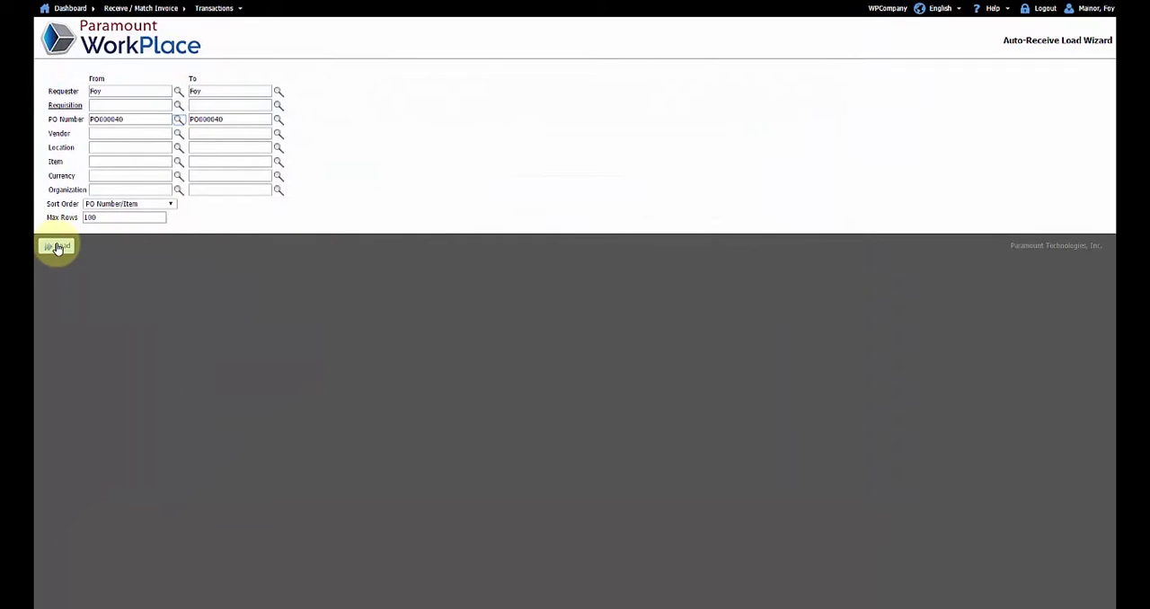
pyautogui.click(57, 247)
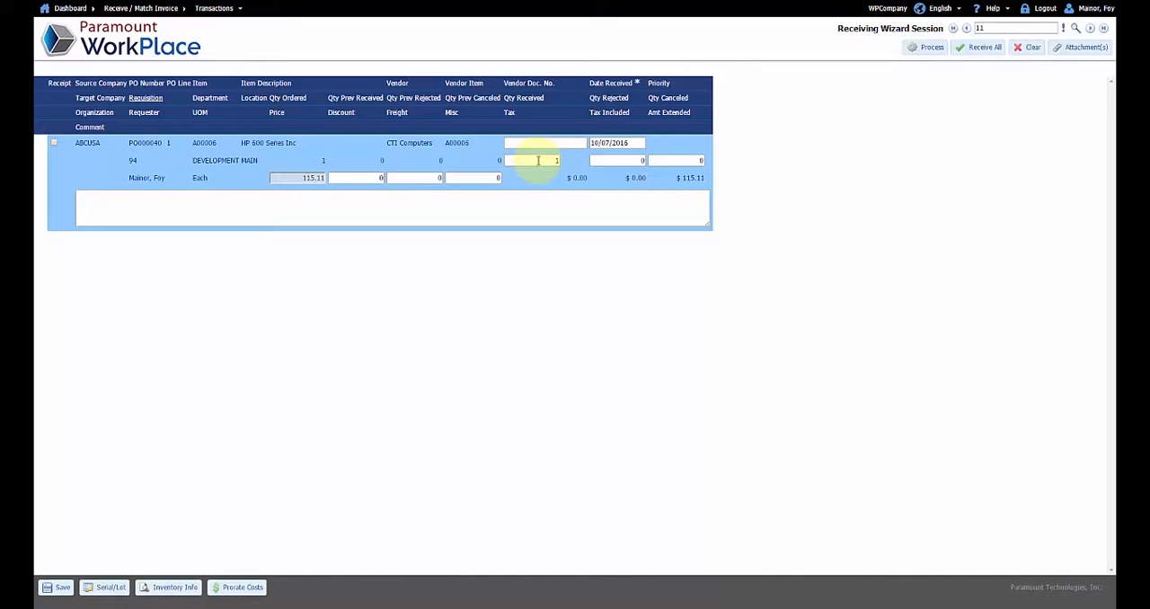
# Enter "Comments" as the comment on the HP 600 Series Inc receiving line
pyautogui.click(514, 199)
pyautogui.write('c')
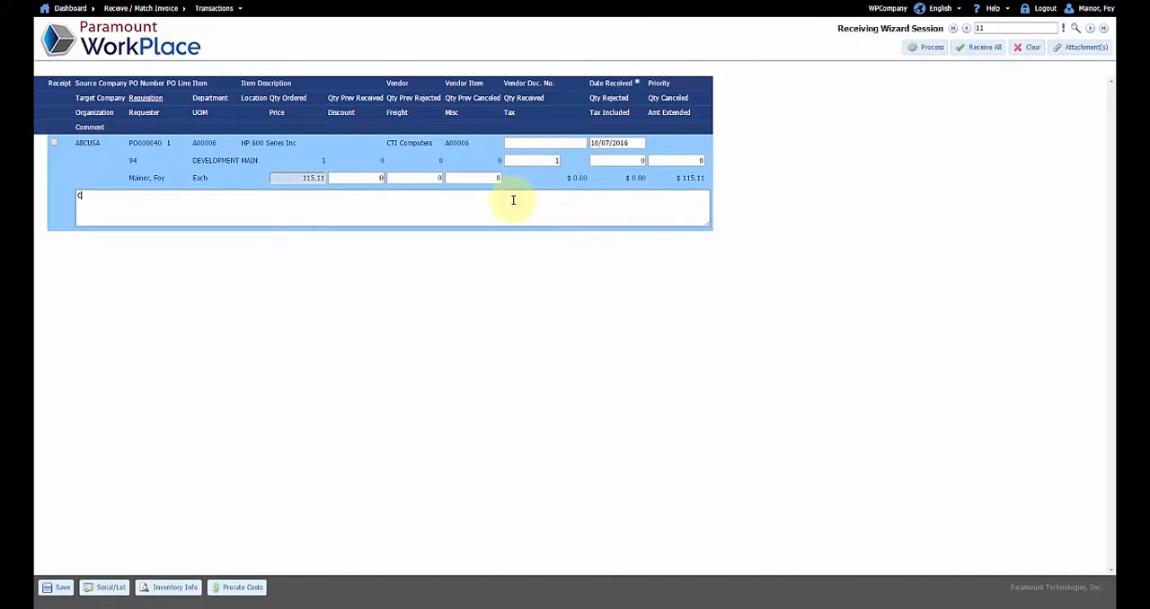
pyautogui.write('omments')
# Attach Packing Slip.pdf to the receiving session with the description "Packing Slip", and save the attachment
pyautogui.click(1058, 50)
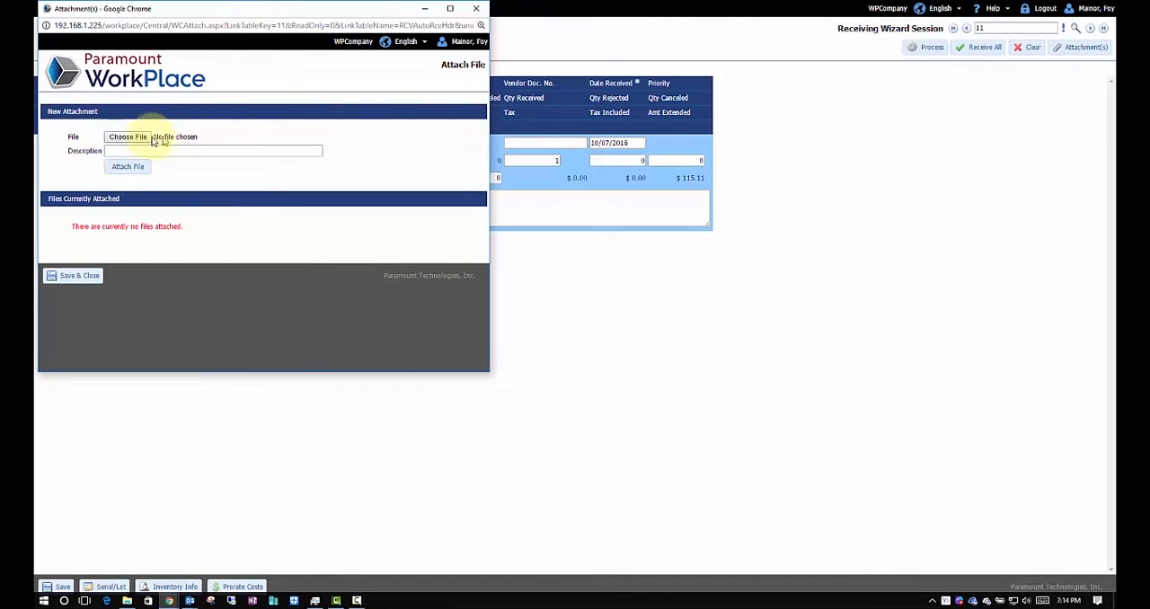
pyautogui.click(143, 138)
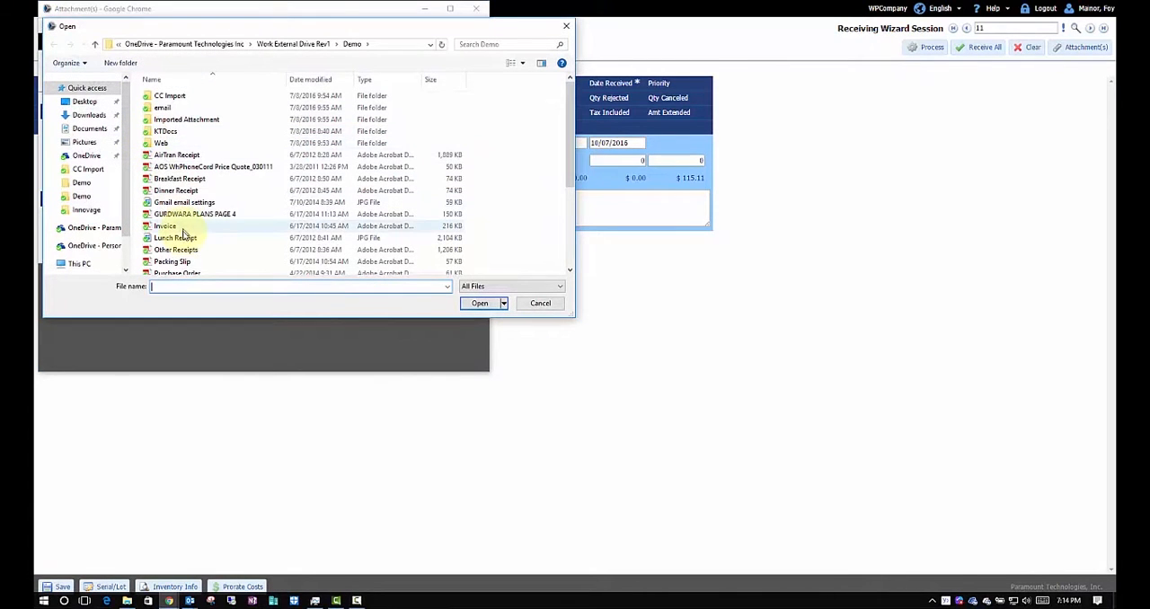
pyautogui.doubleClick(187, 261)
pyautogui.click(168, 150)
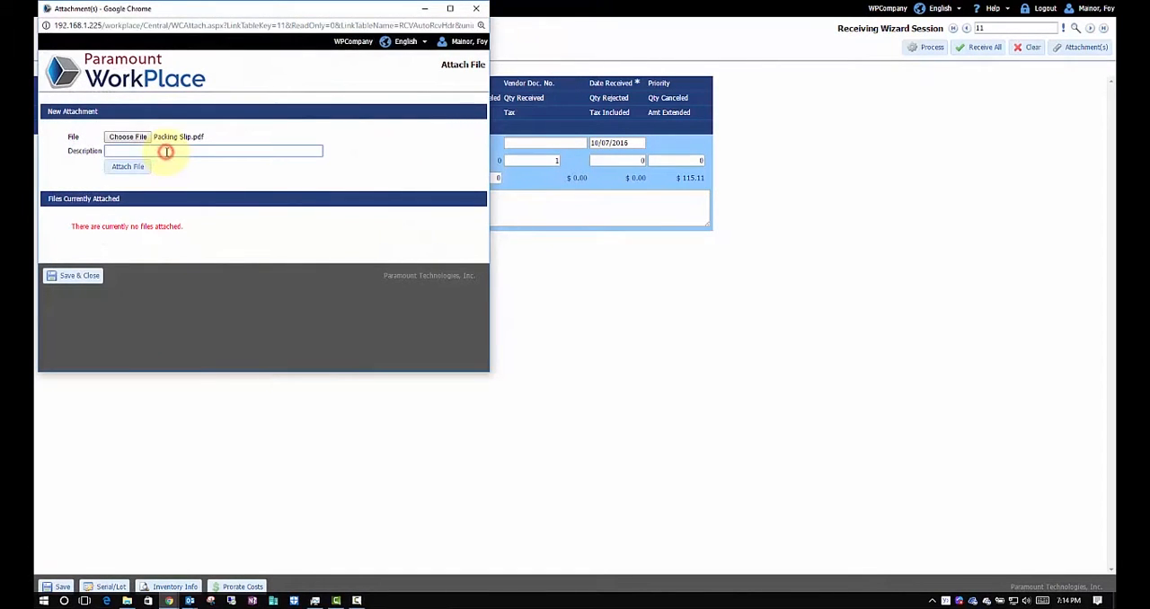
pyautogui.write('p')
pyautogui.click(149, 160)
pyautogui.click(140, 166)
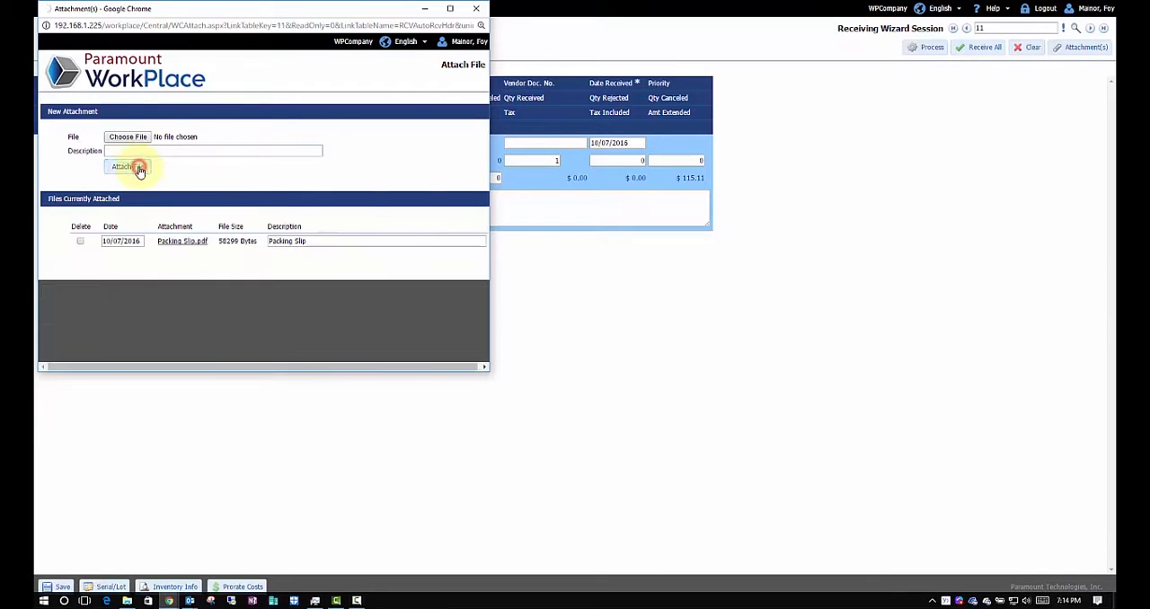
pyautogui.click(89, 292)
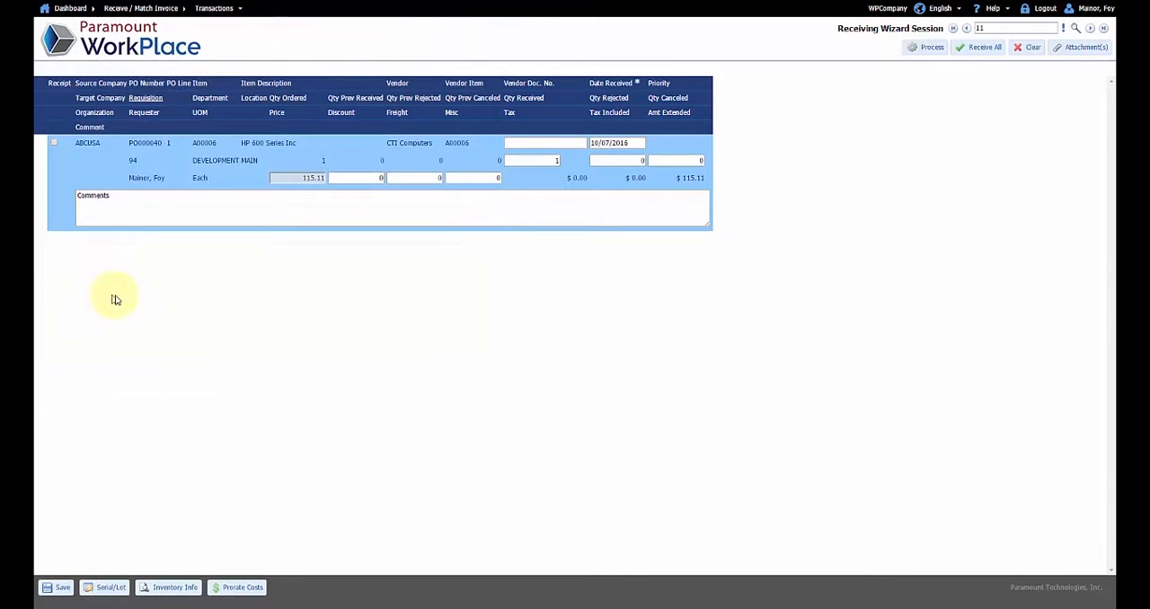
# Mark the HP 600 Series Inc line for receipt and process the receiving session
pyautogui.click(53, 144)
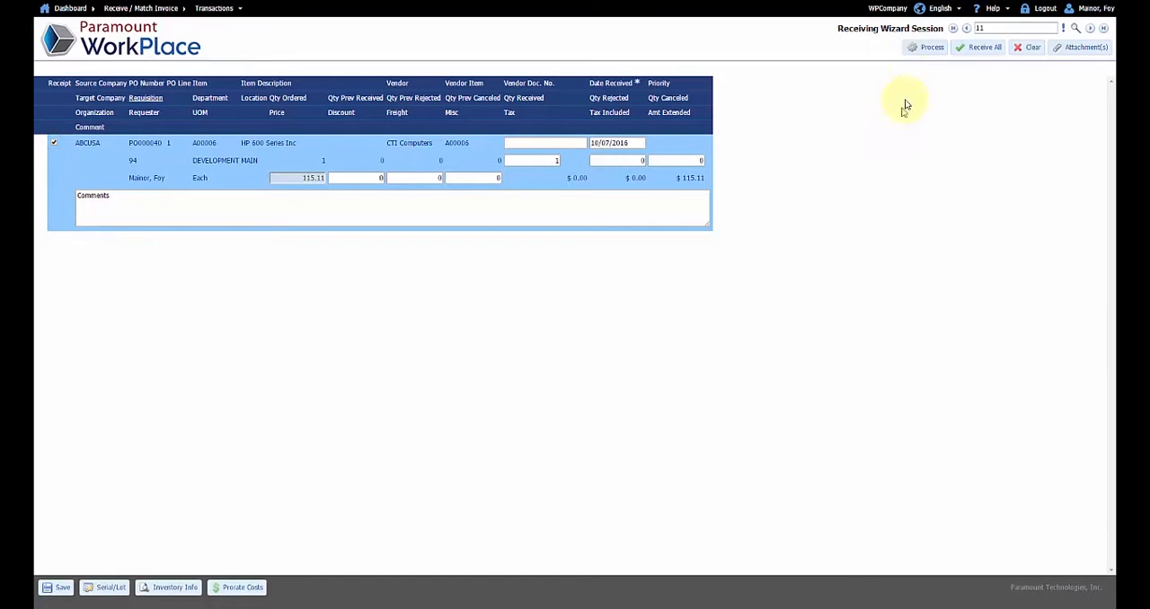
pyautogui.click(927, 51)
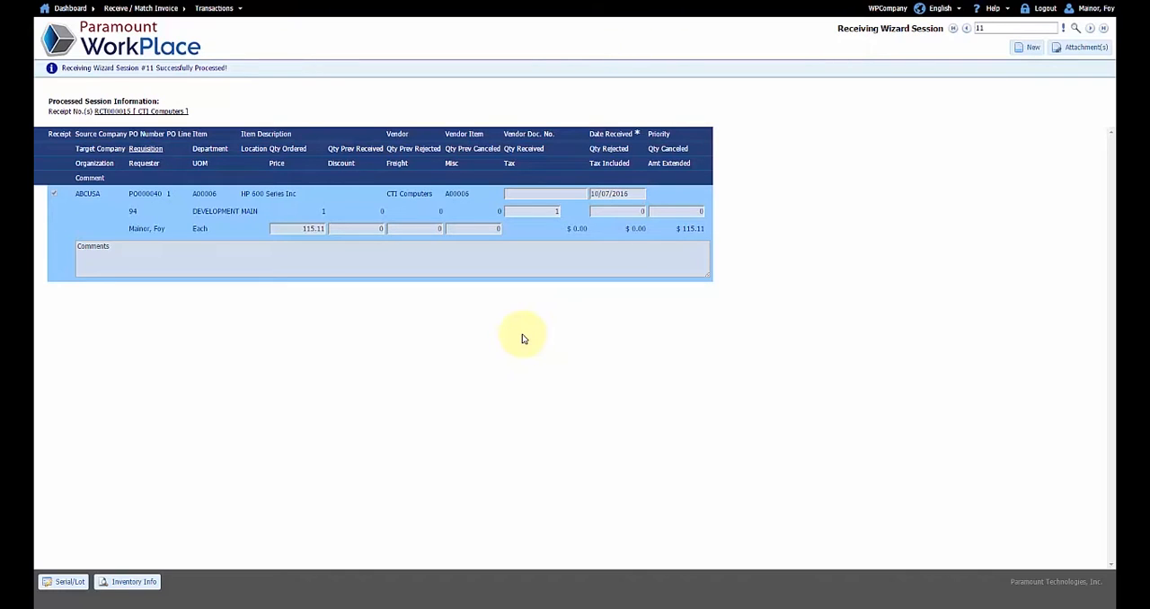
# Log out and log in as the invoice-matching user with the user name and account password
pyautogui.click(1045, 9)
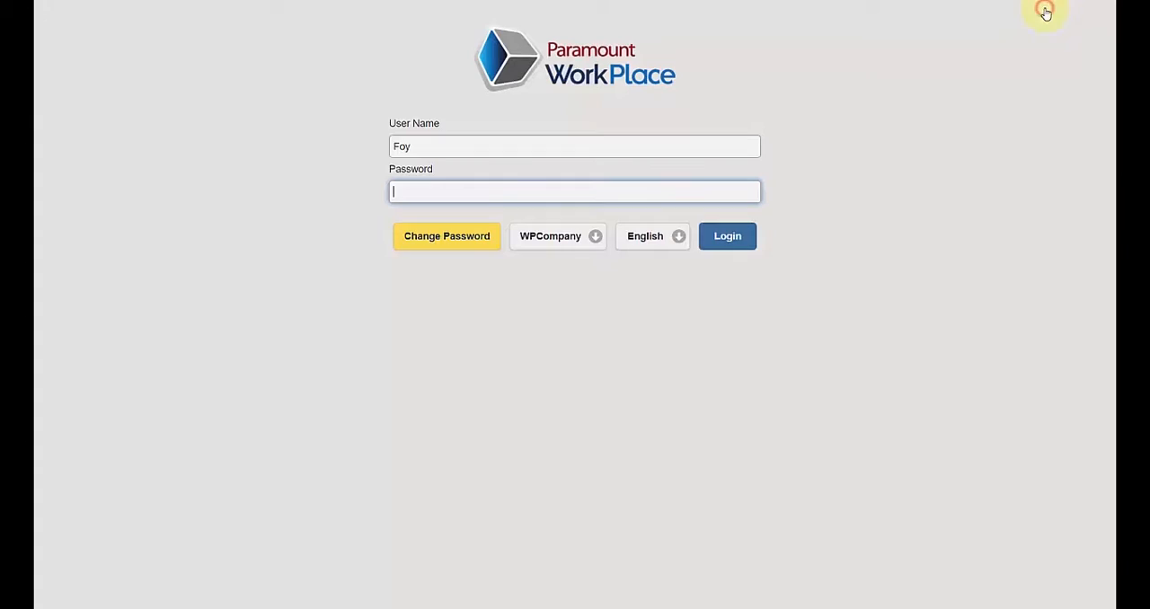
pyautogui.doubleClick(541, 144)
pyautogui.write('Phil')
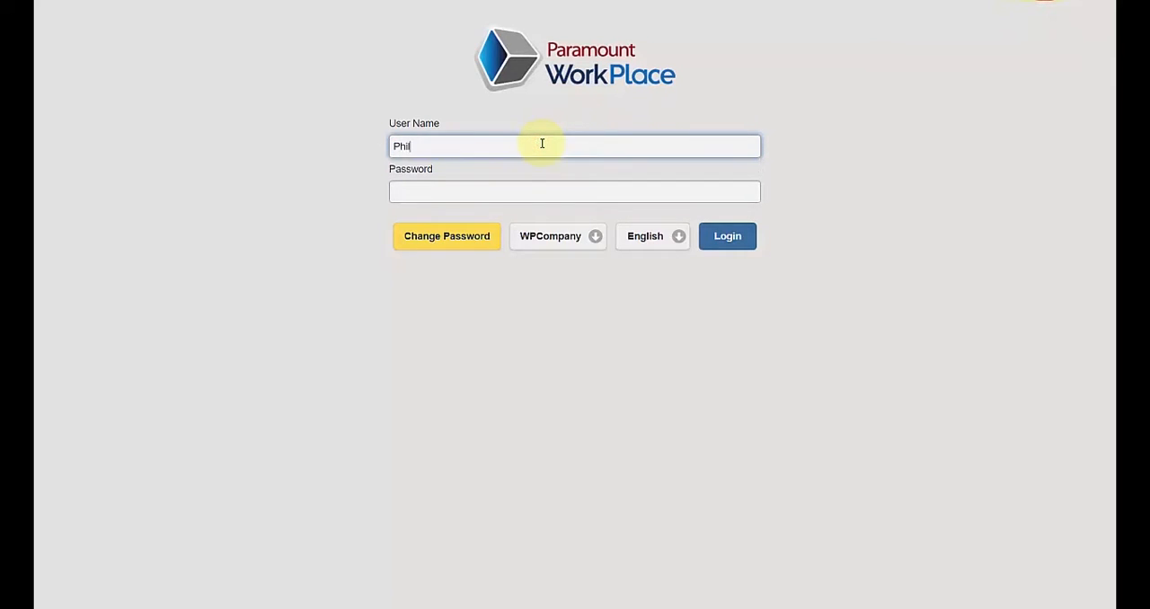
pyautogui.press('Tab')
pyautogui.write('***')
pyautogui.press('Return')
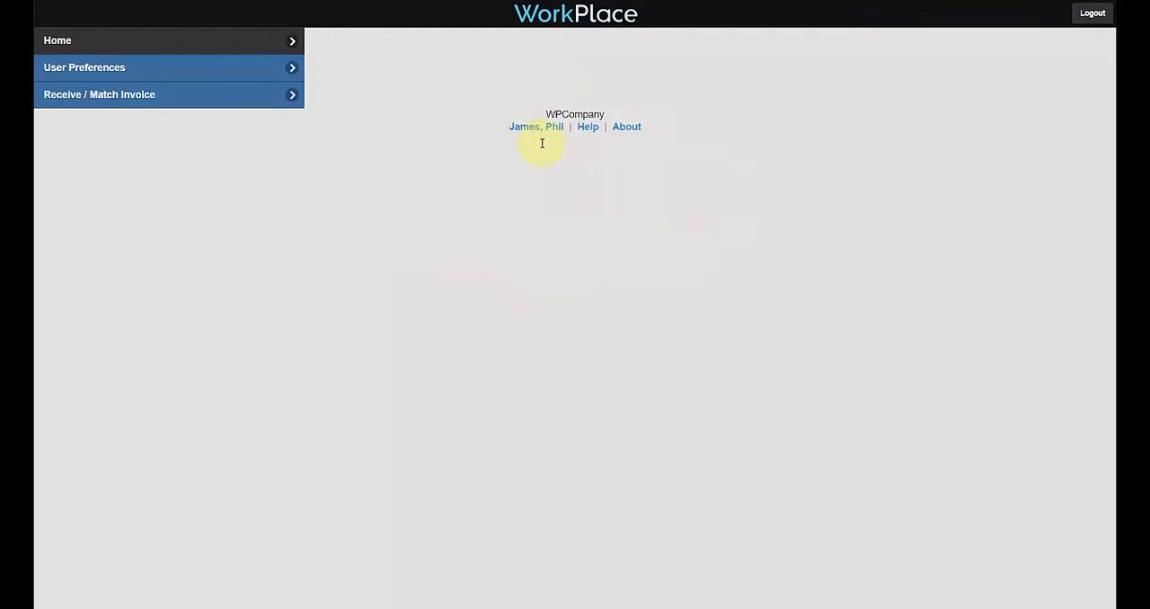
# Start a Receive / Match Invoice entry with type Invoice and vendor CTI Computers
pyautogui.click(197, 99)
pyautogui.click(400, 91)
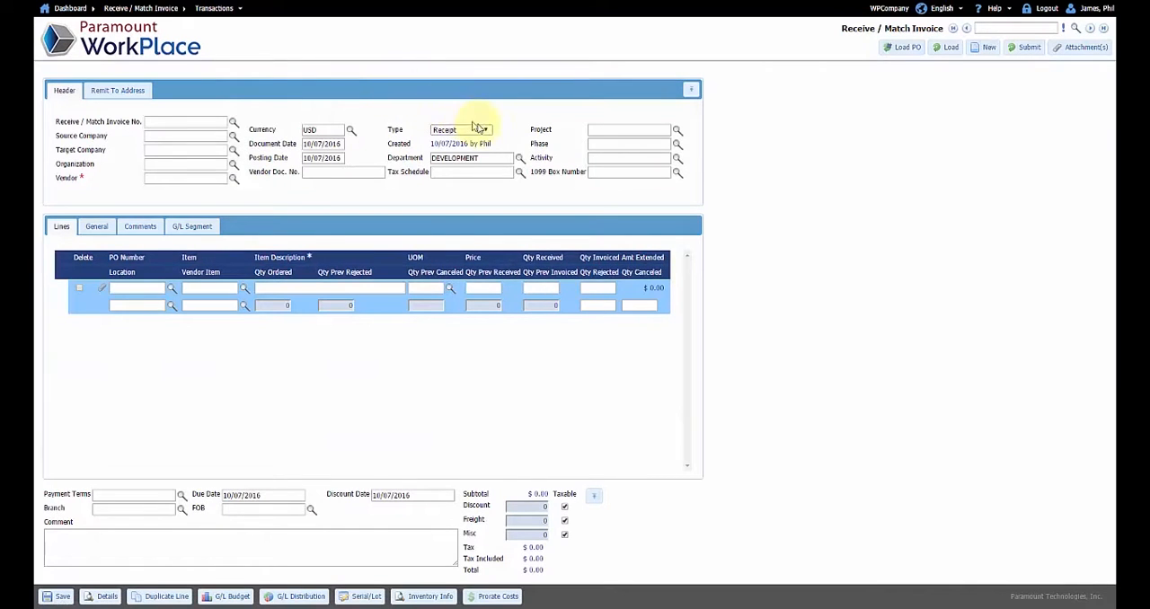
pyautogui.click(486, 132)
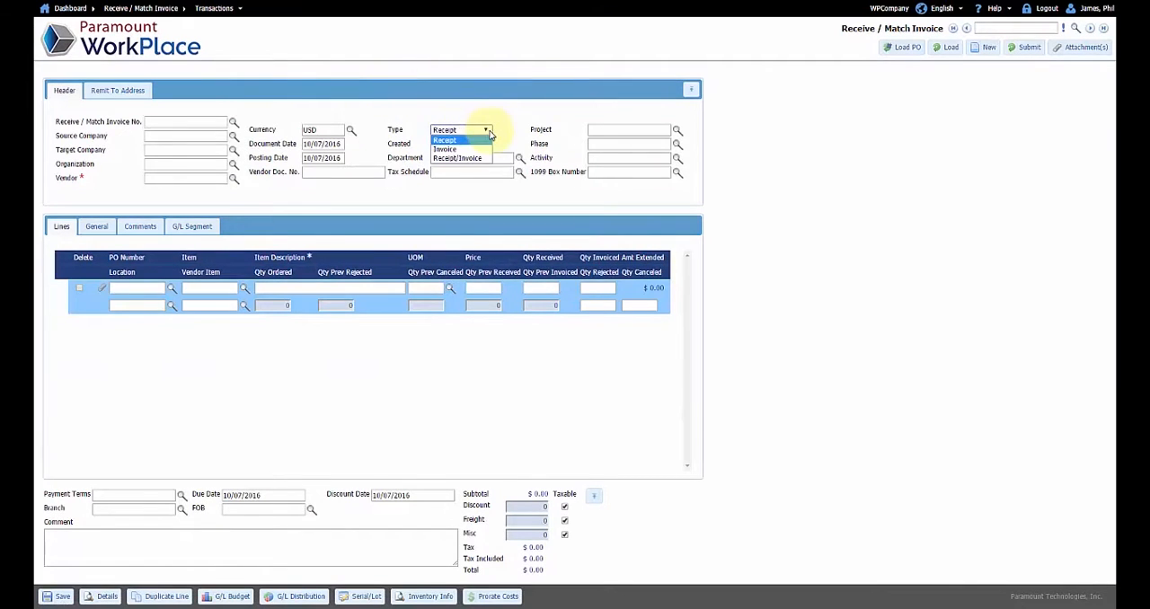
pyautogui.click(445, 149)
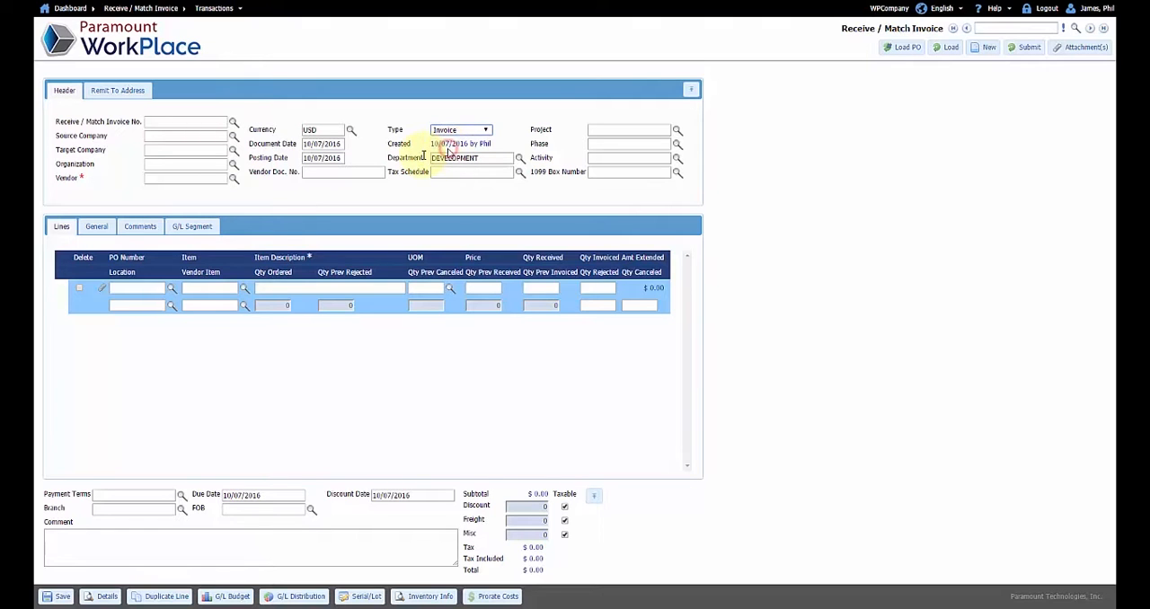
pyautogui.click(233, 178)
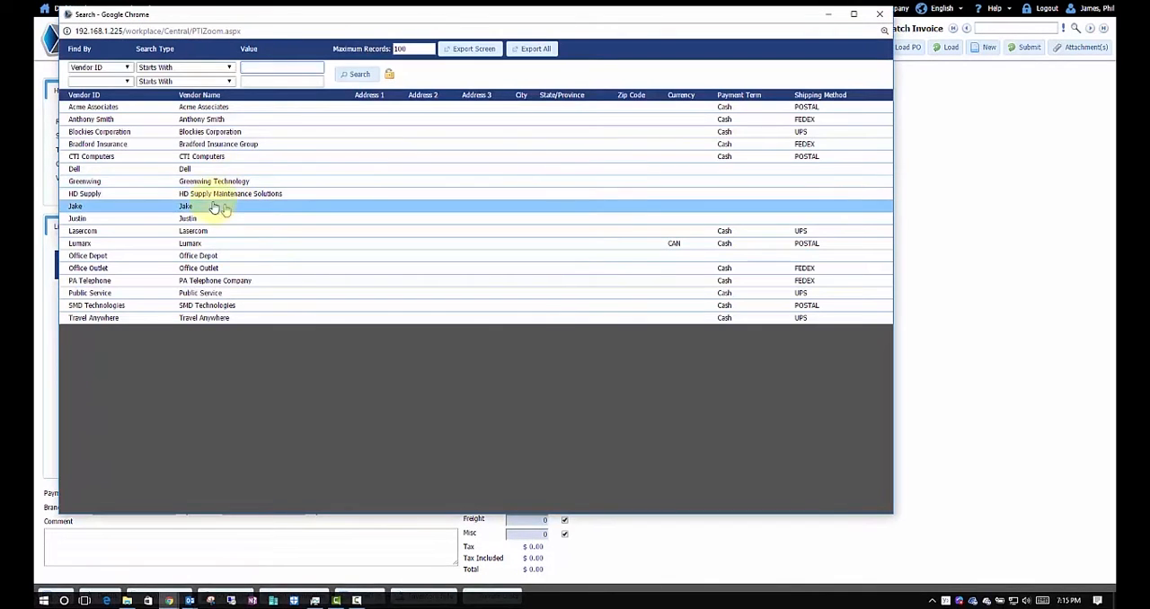
pyautogui.click(201, 156)
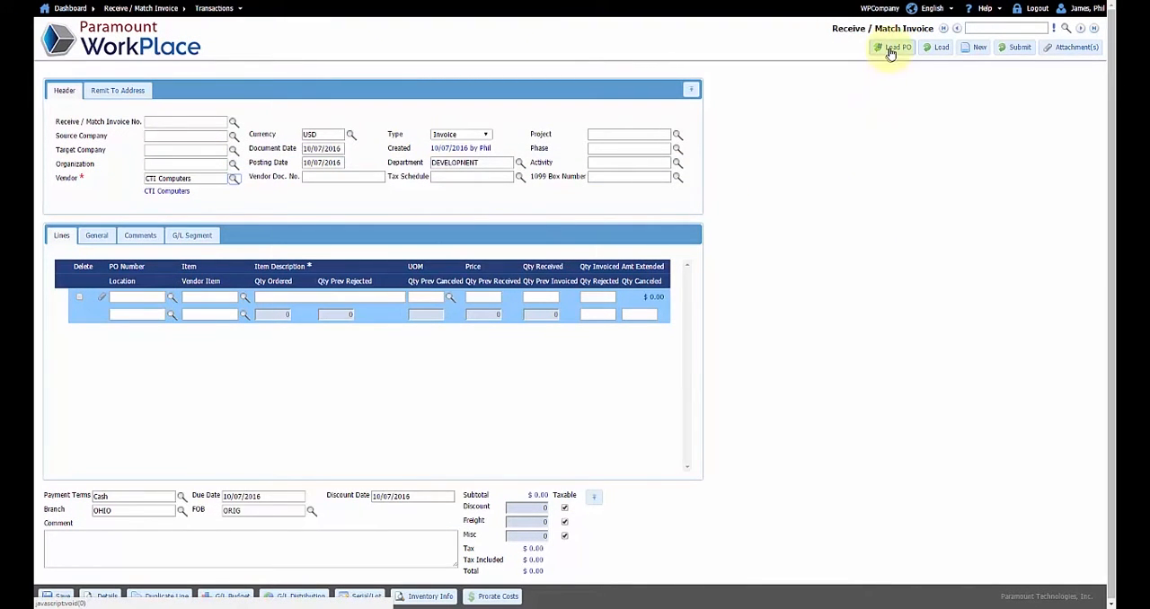
# Load the last-listed HP 600 Series Inc purchase order line into the invoice and enter the vendor document number
pyautogui.click(938, 50)
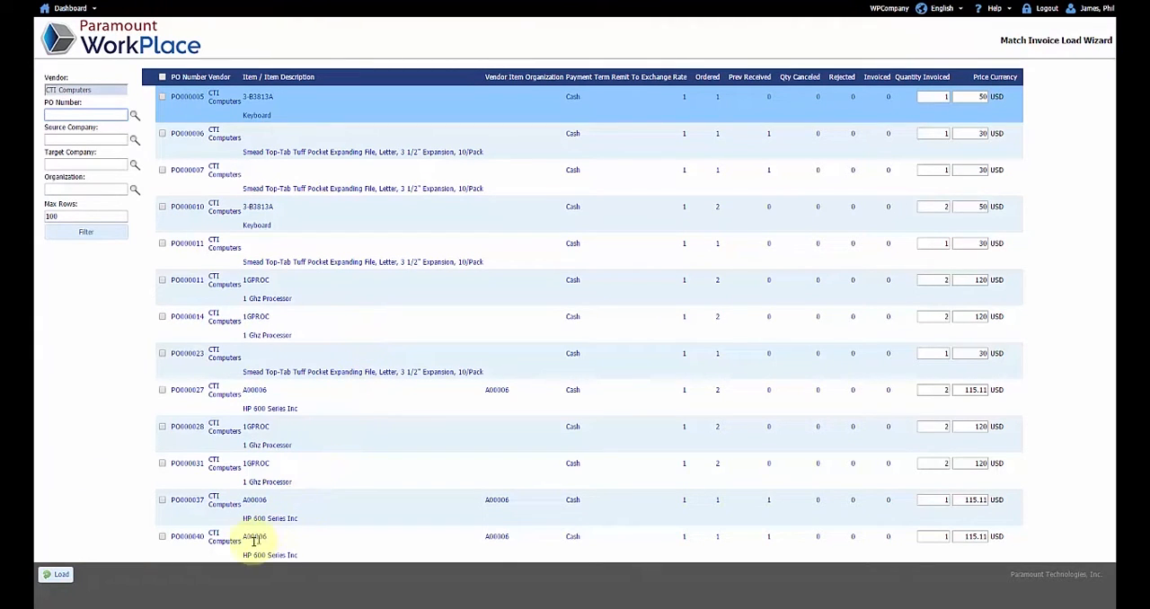
pyautogui.click(161, 536)
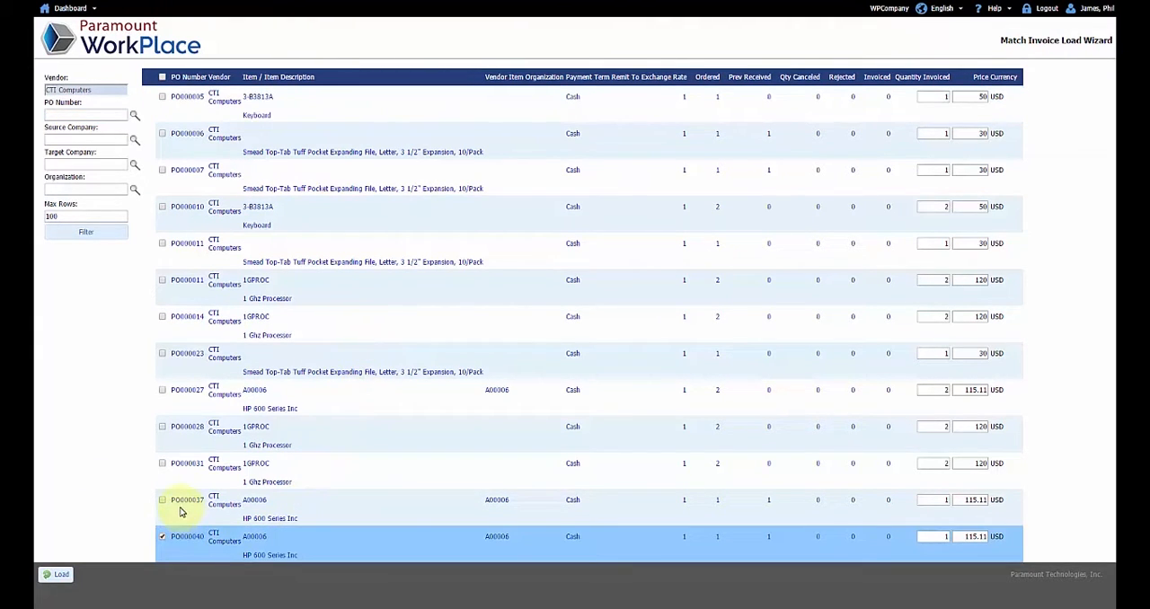
pyautogui.click(59, 579)
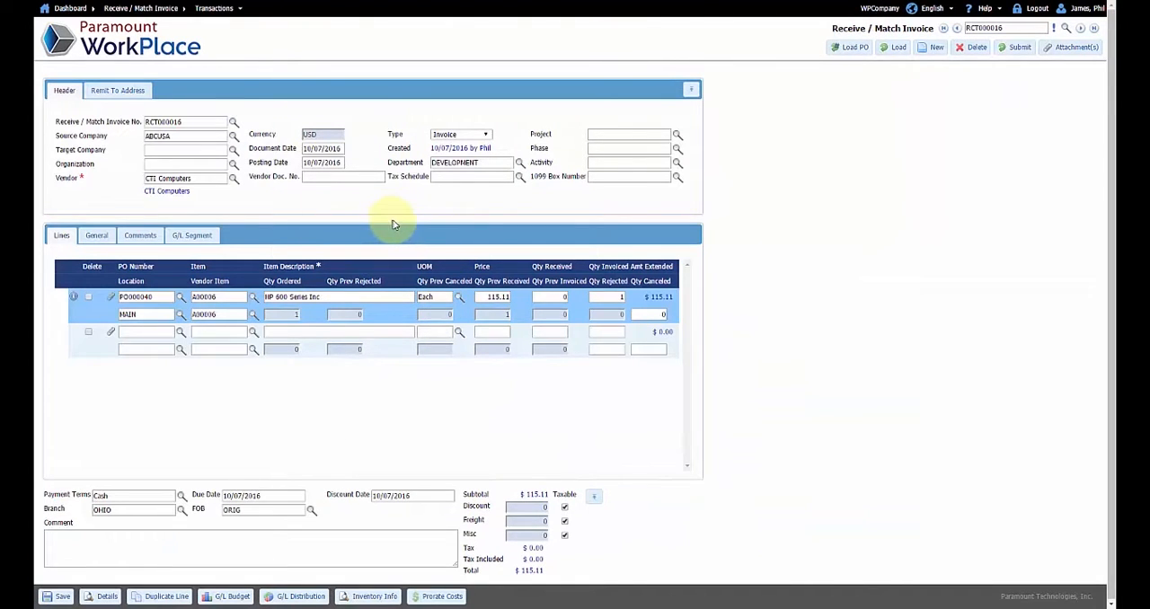
pyautogui.click(357, 177)
pyautogui.write('979646479797')
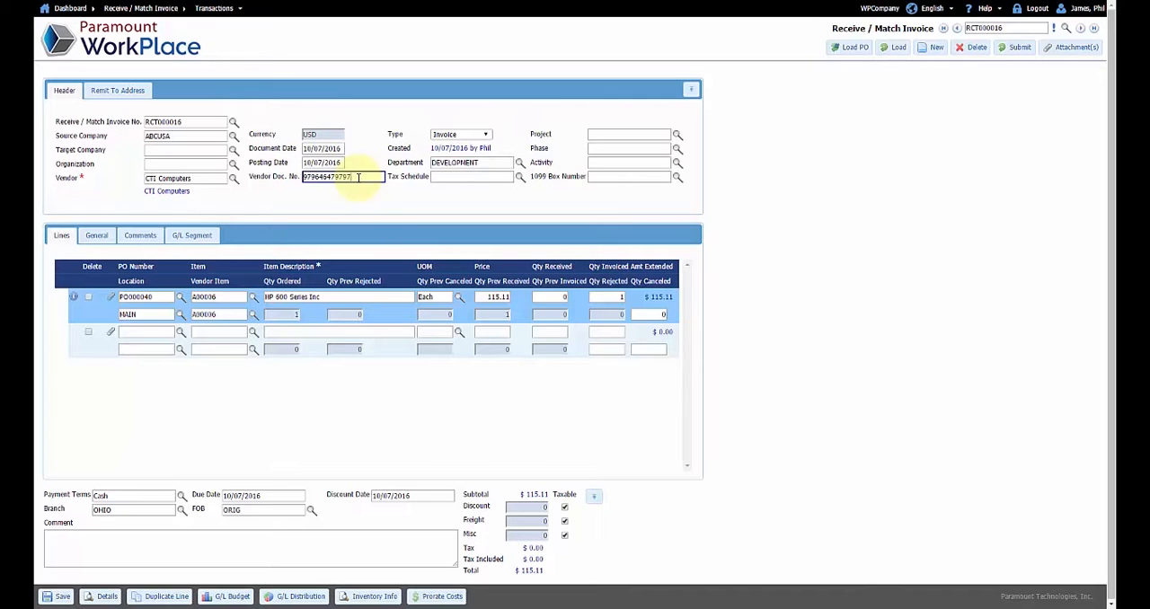
# Attach Invoice.pdf to the invoice entry with the description "Invoice", and save the attachment
pyautogui.click(1050, 51)
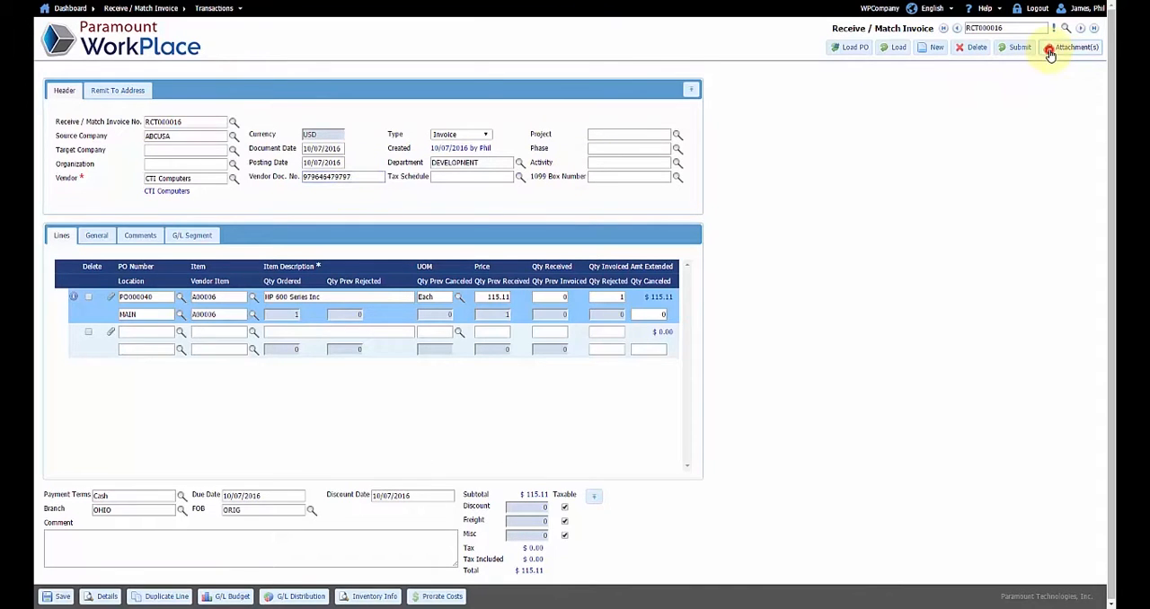
pyautogui.click(144, 138)
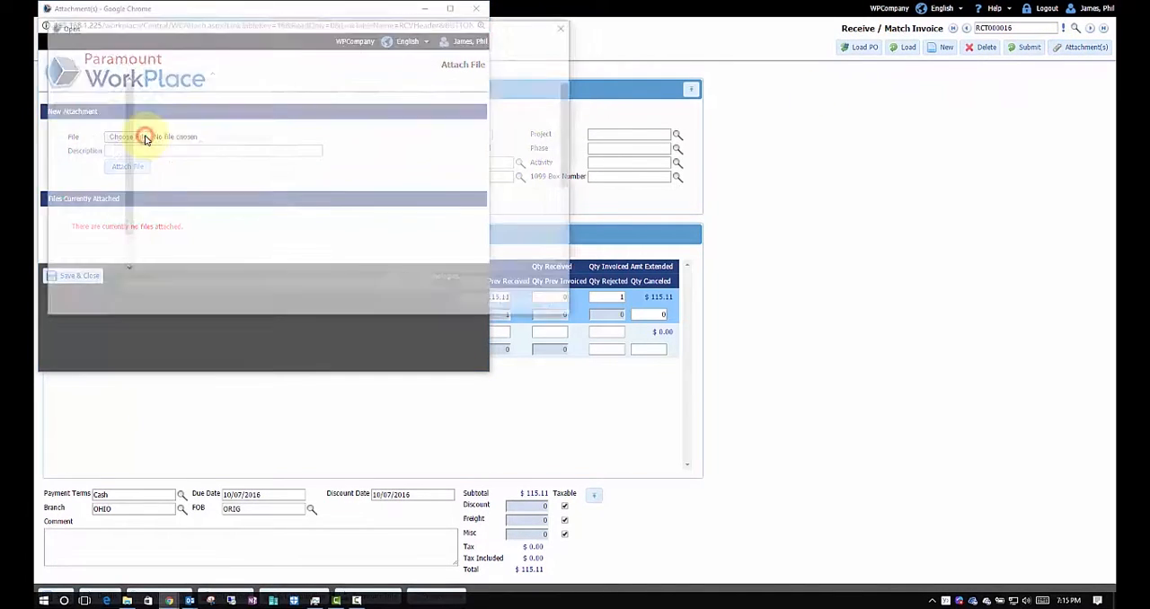
pyautogui.doubleClick(164, 225)
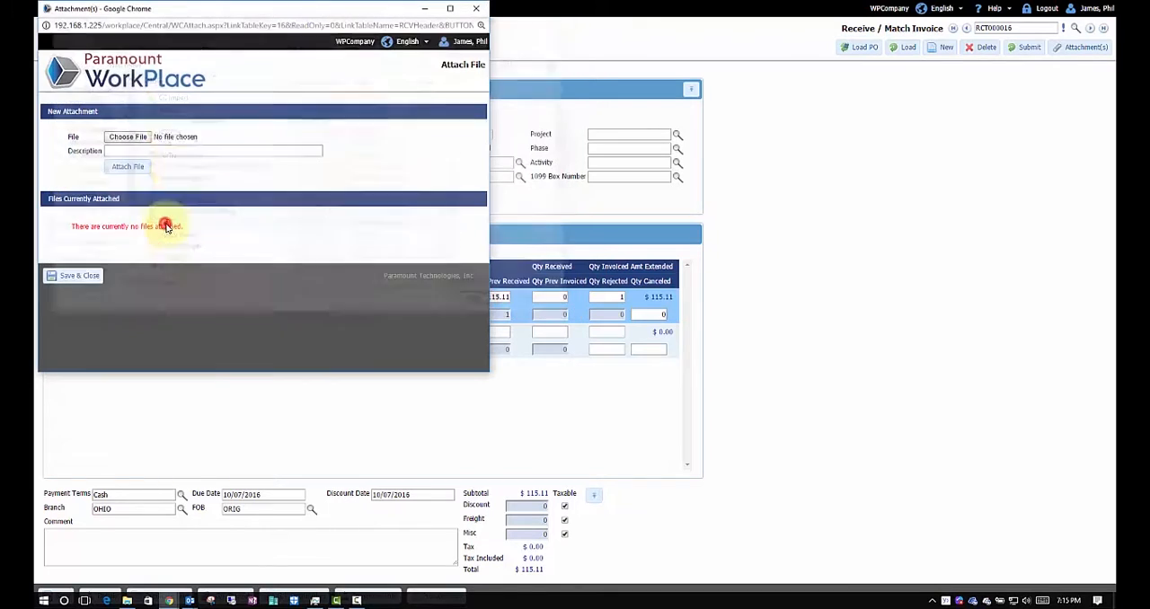
pyautogui.click(176, 151)
pyautogui.write('Invoice')
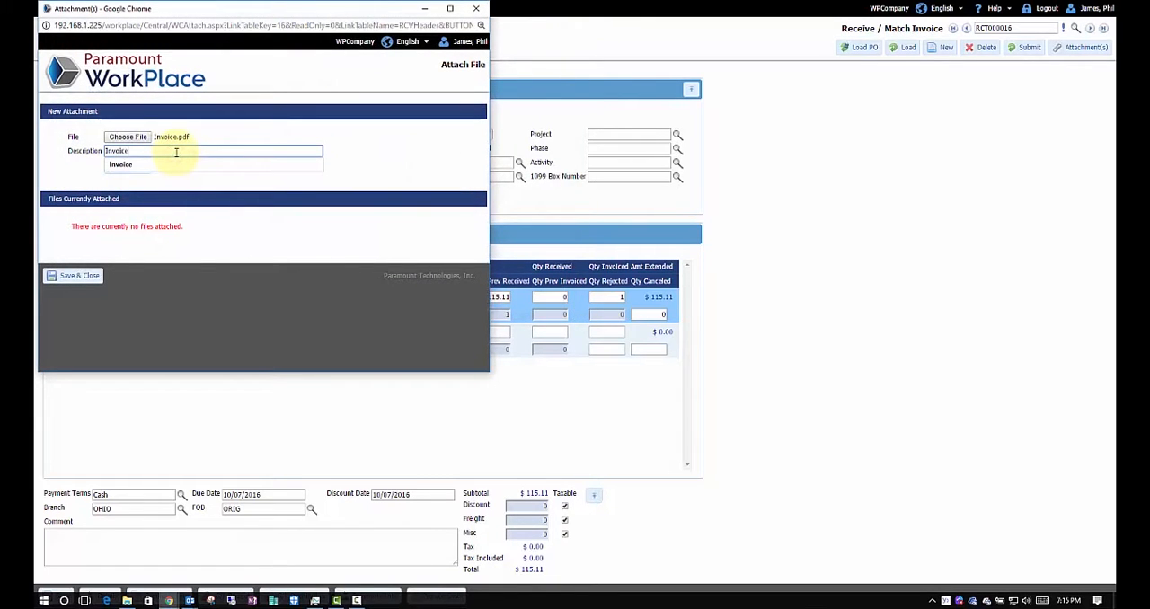
pyautogui.click(141, 173)
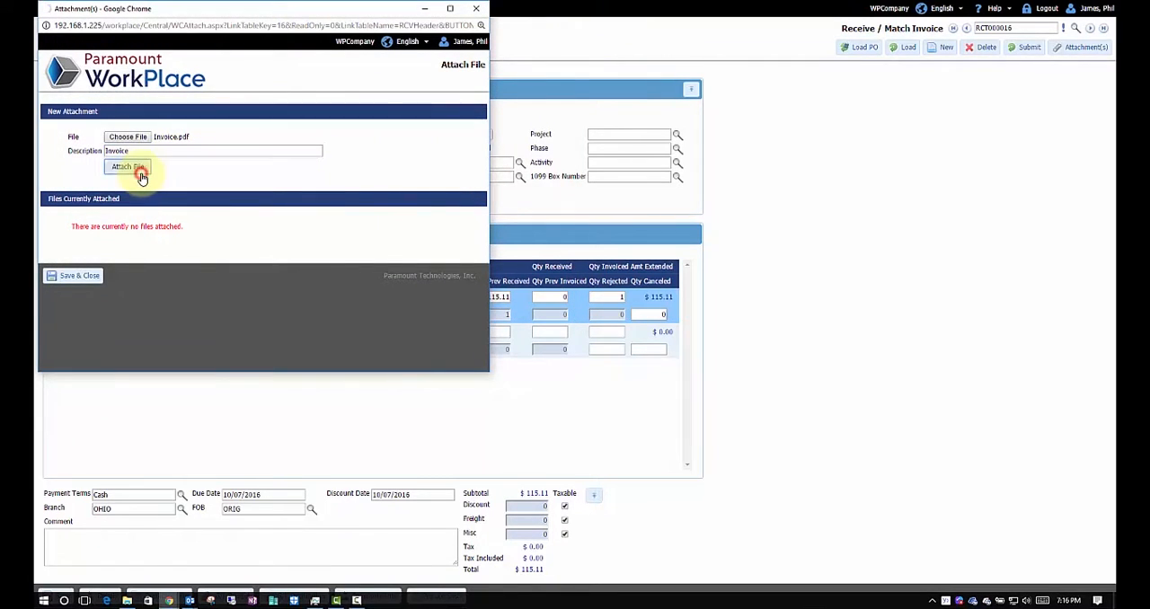
pyautogui.click(68, 291)
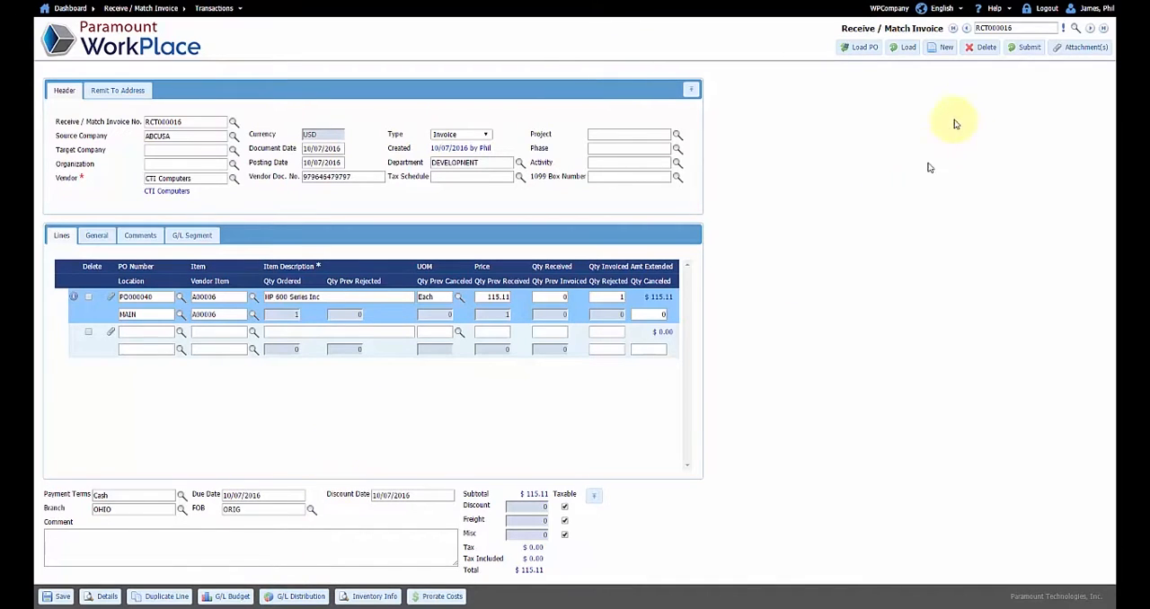
# Submit the CTI Computers invoice session for matching and log out of the invoice-matching account
pyautogui.click(1024, 50)
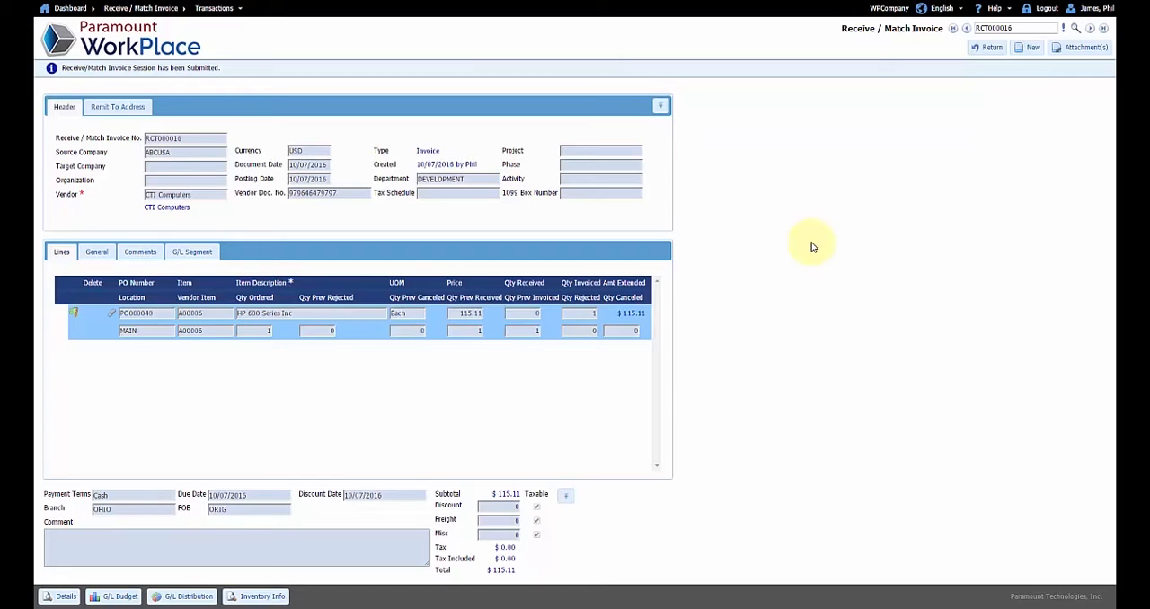
pyautogui.click(1047, 9)
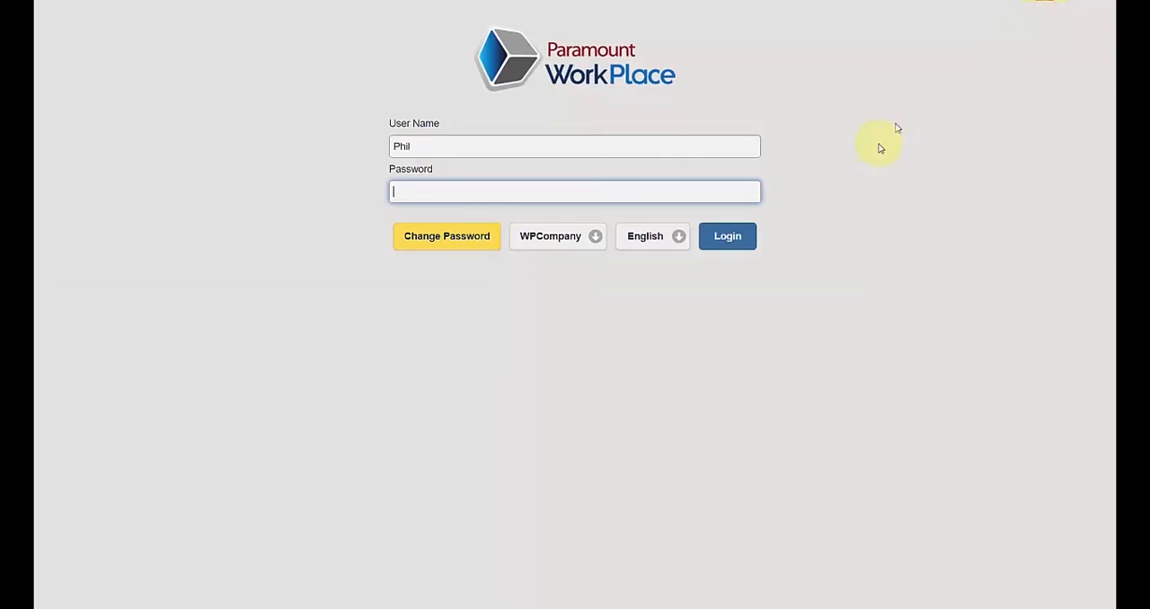